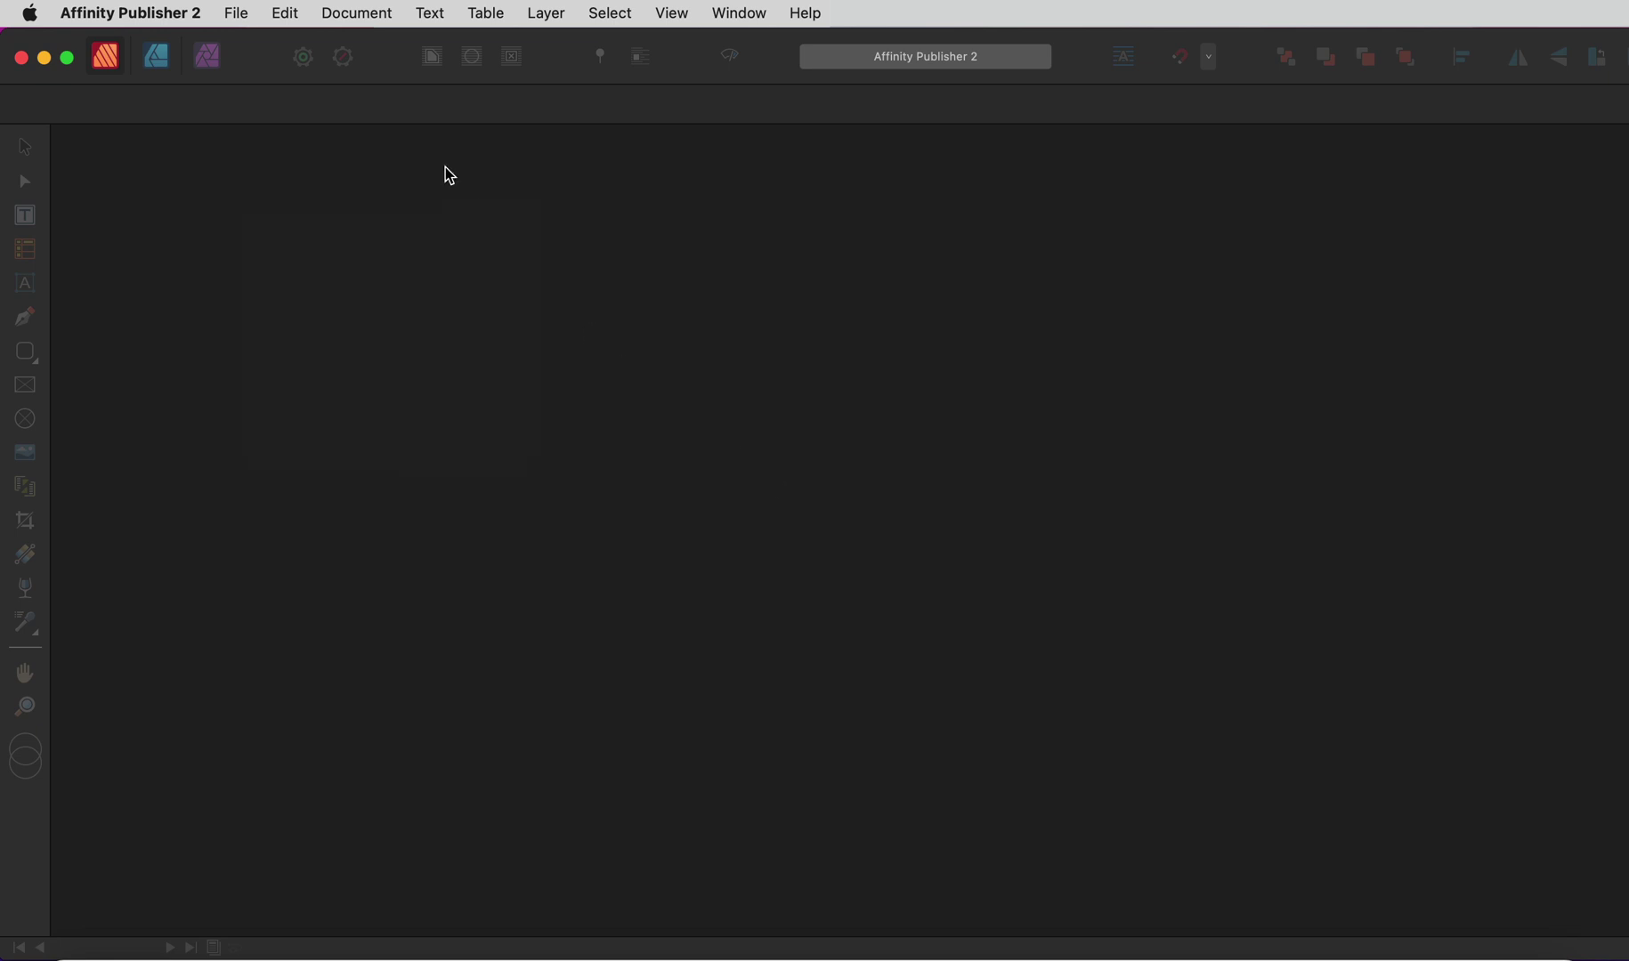
Choose File > New to bring up the New Document dialog, showing the A5 preset.
click(237, 14)
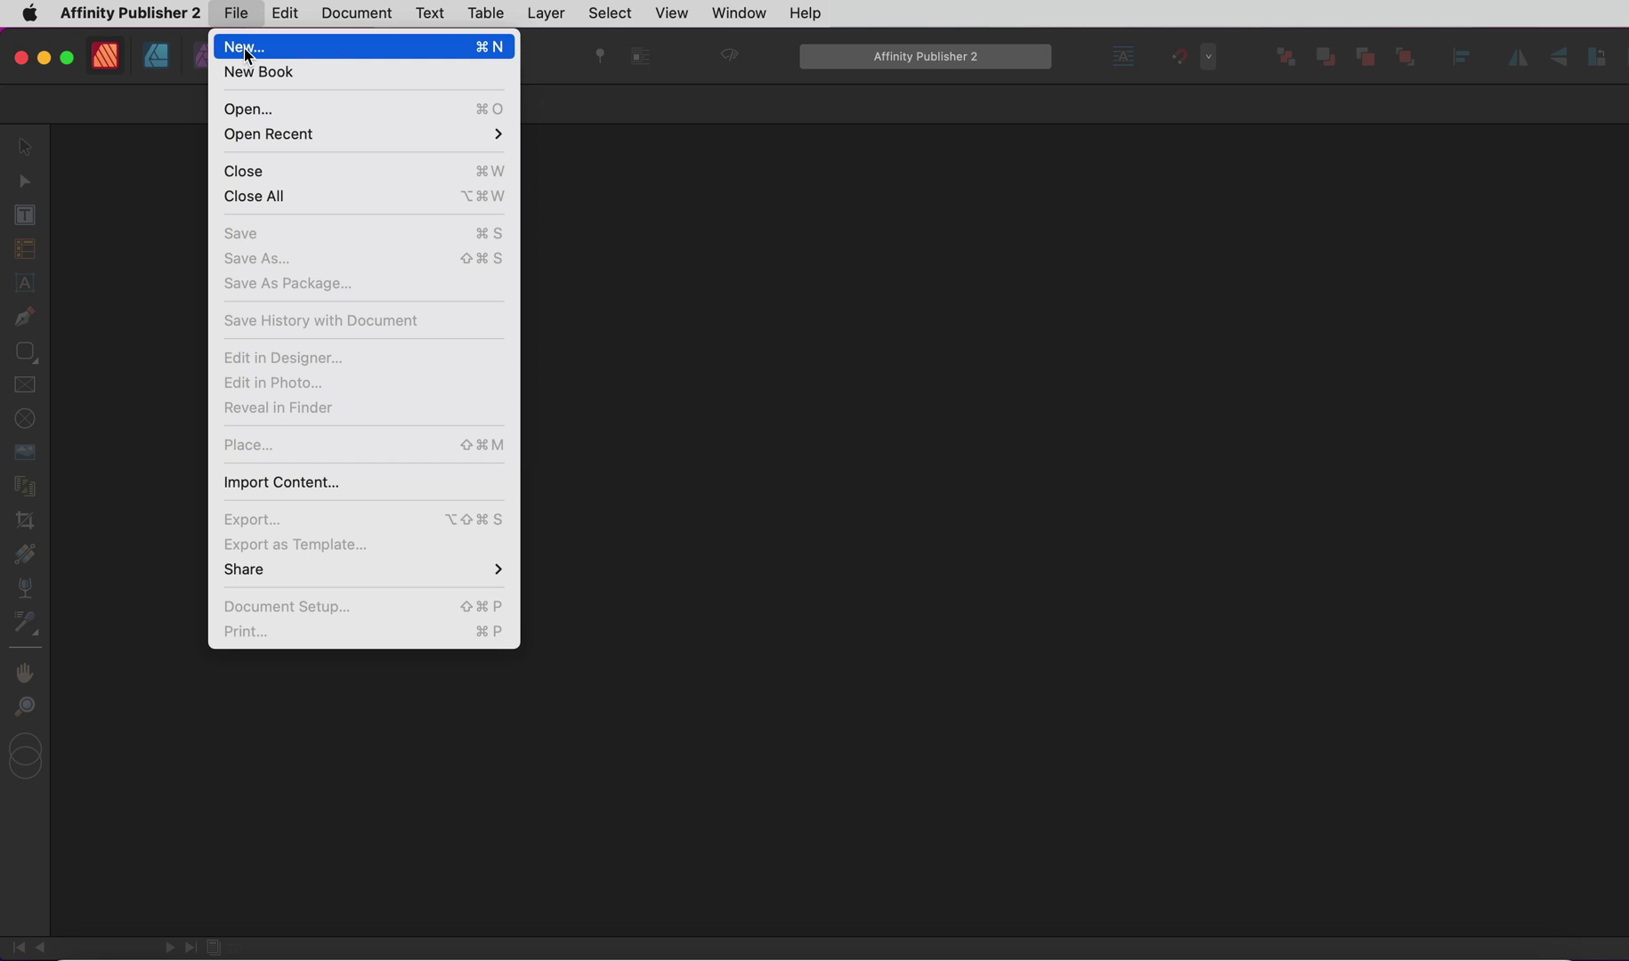
click(245, 50)
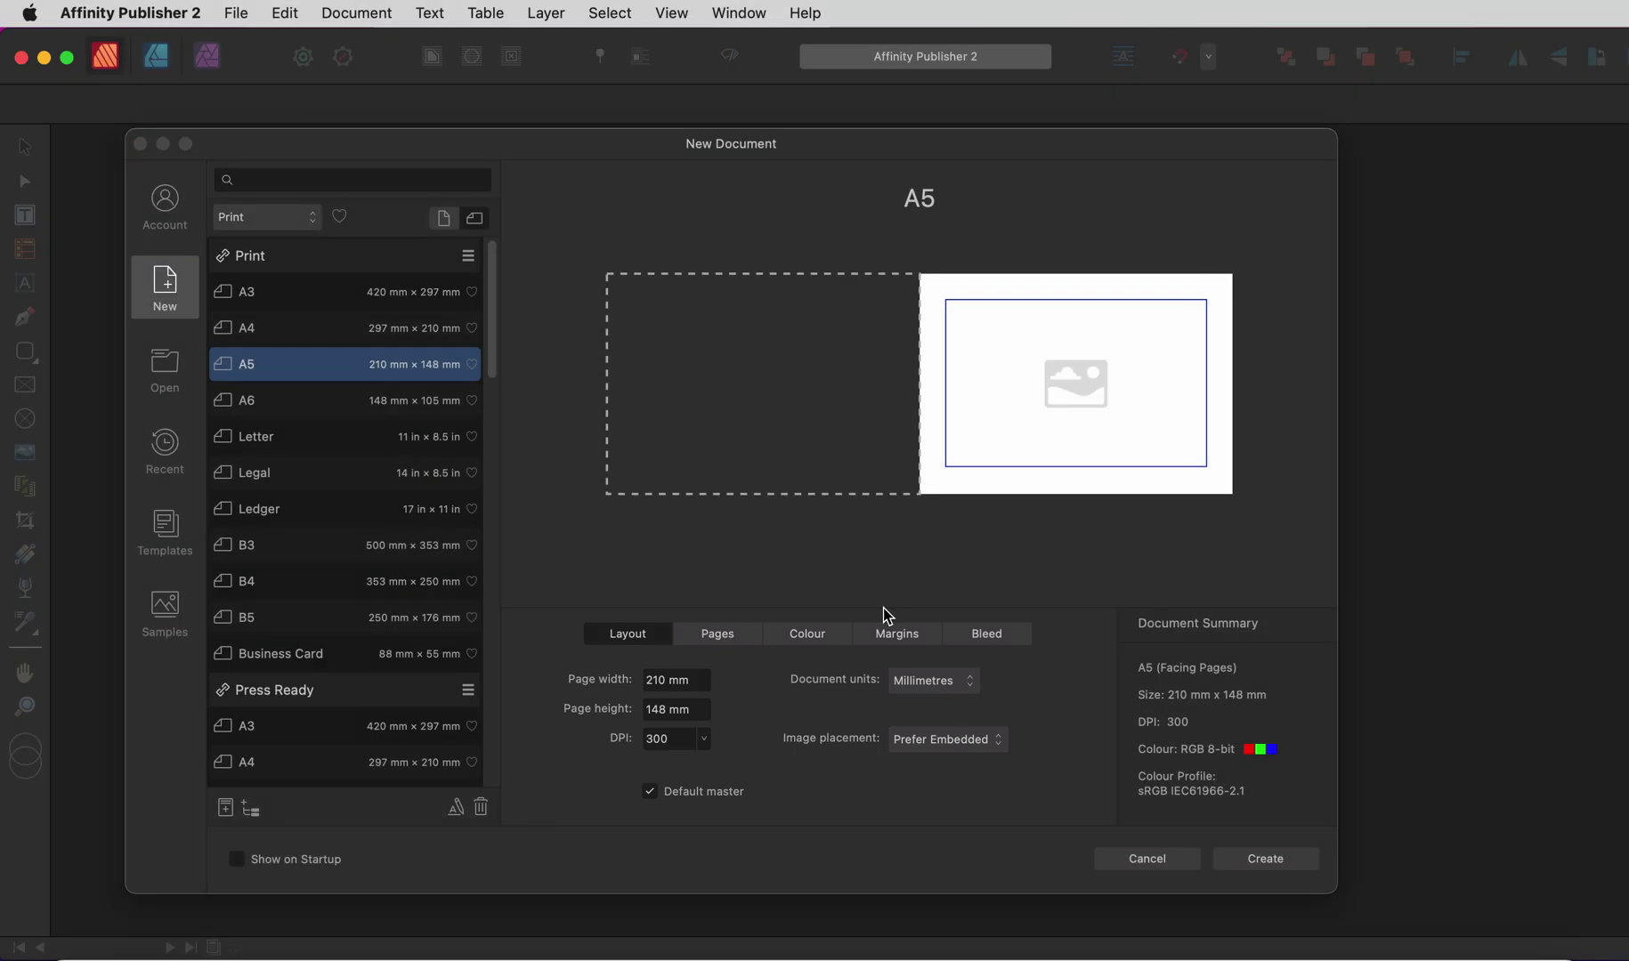
Set document units to Pixels, page size 5120 × 2880 px, and DPI to 72.
click(932, 681)
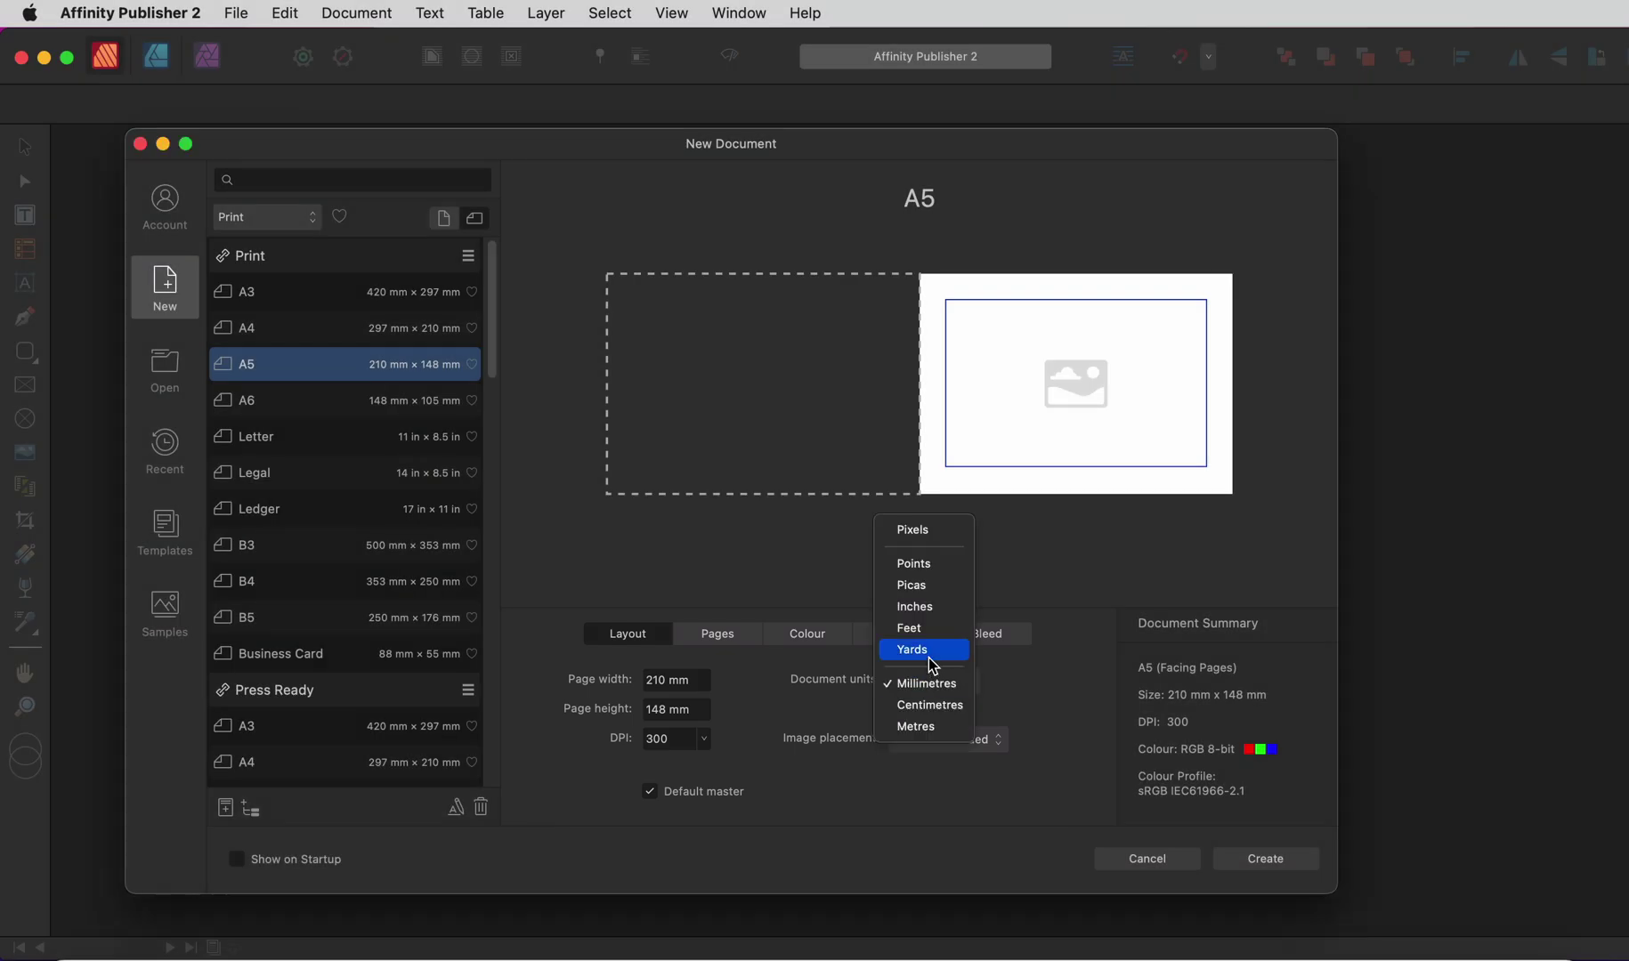
click(928, 531)
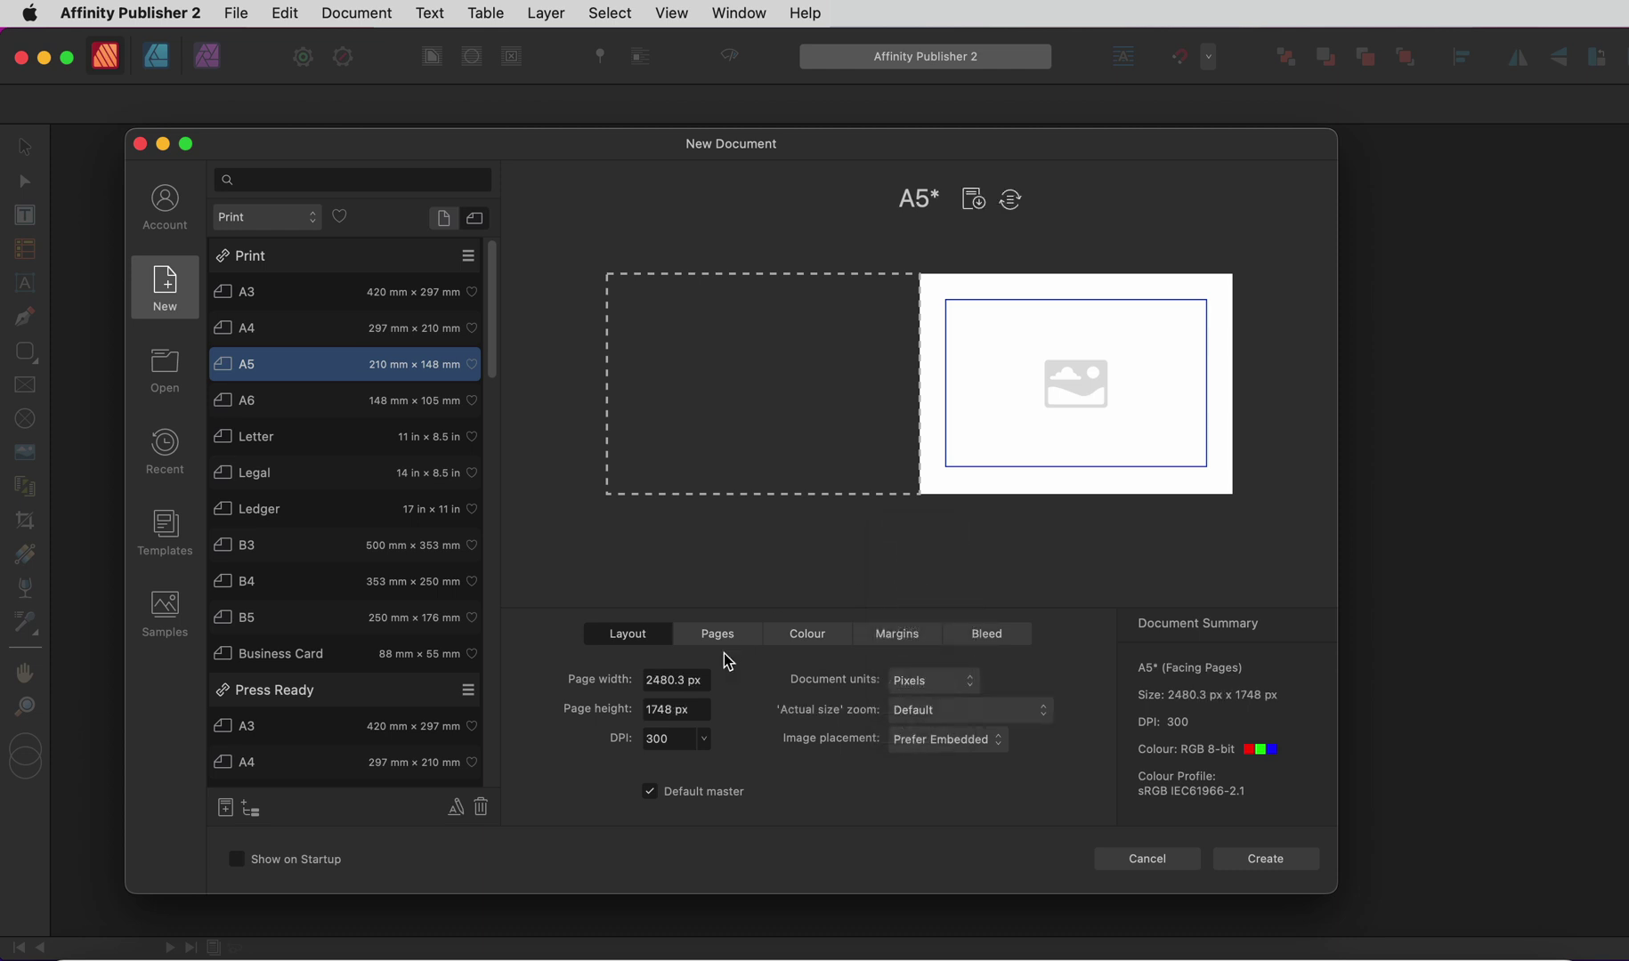
click(684, 679)
text(5120)
click(674, 710)
text(2880)
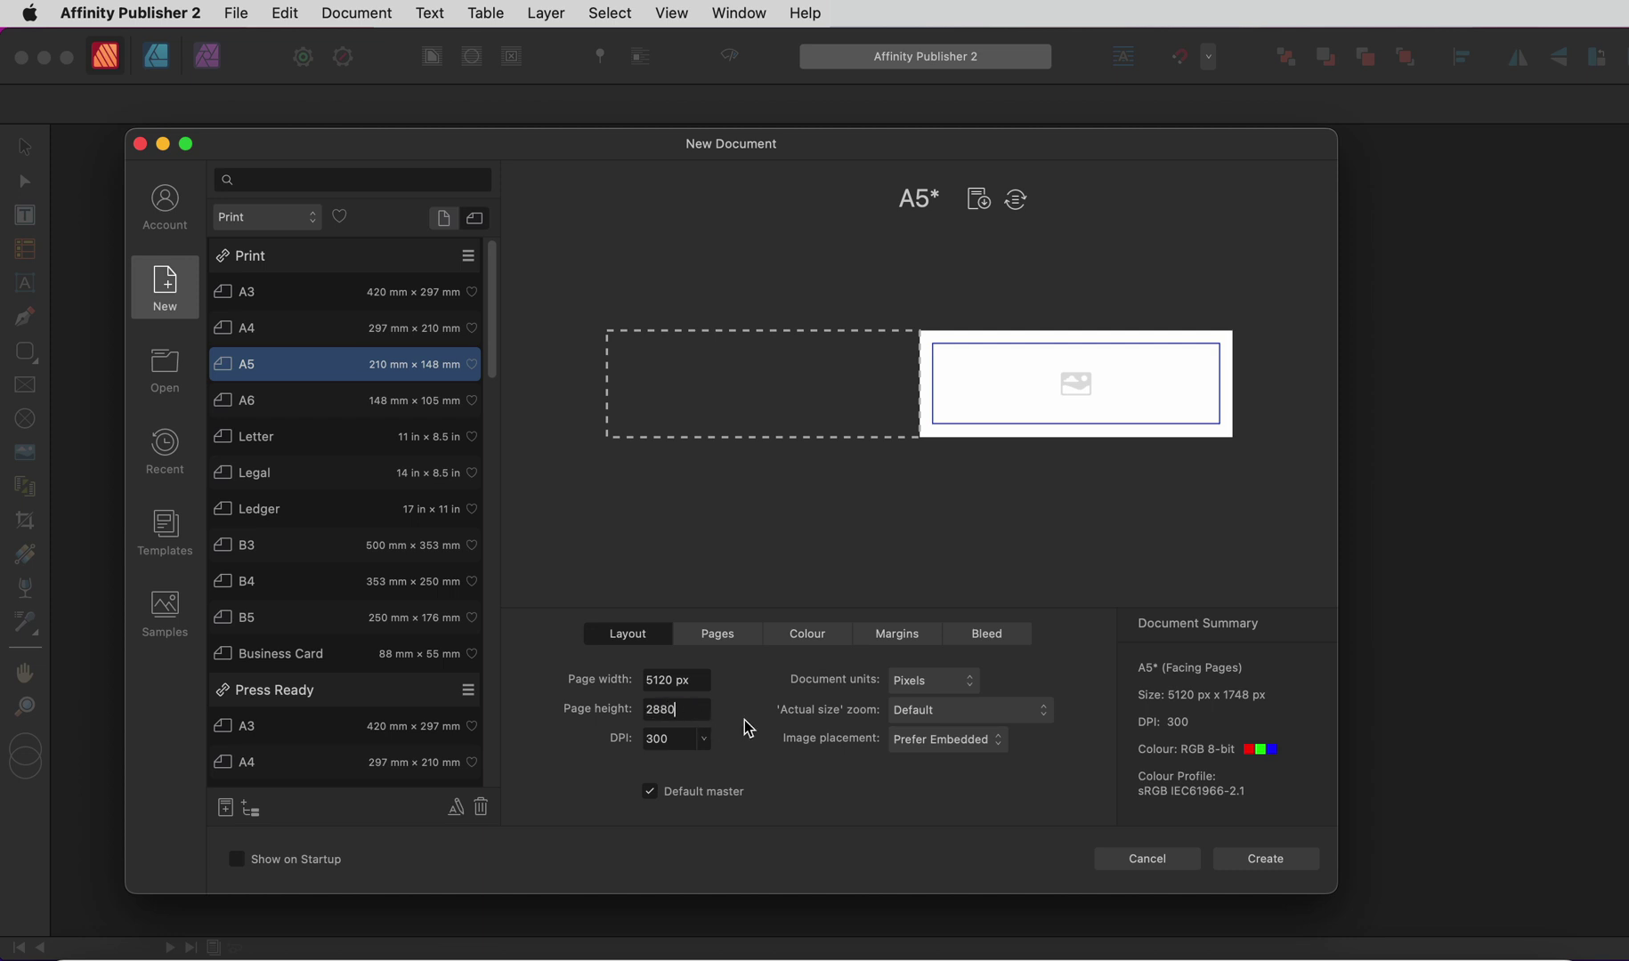
key(Tab)
double_click(684, 740)
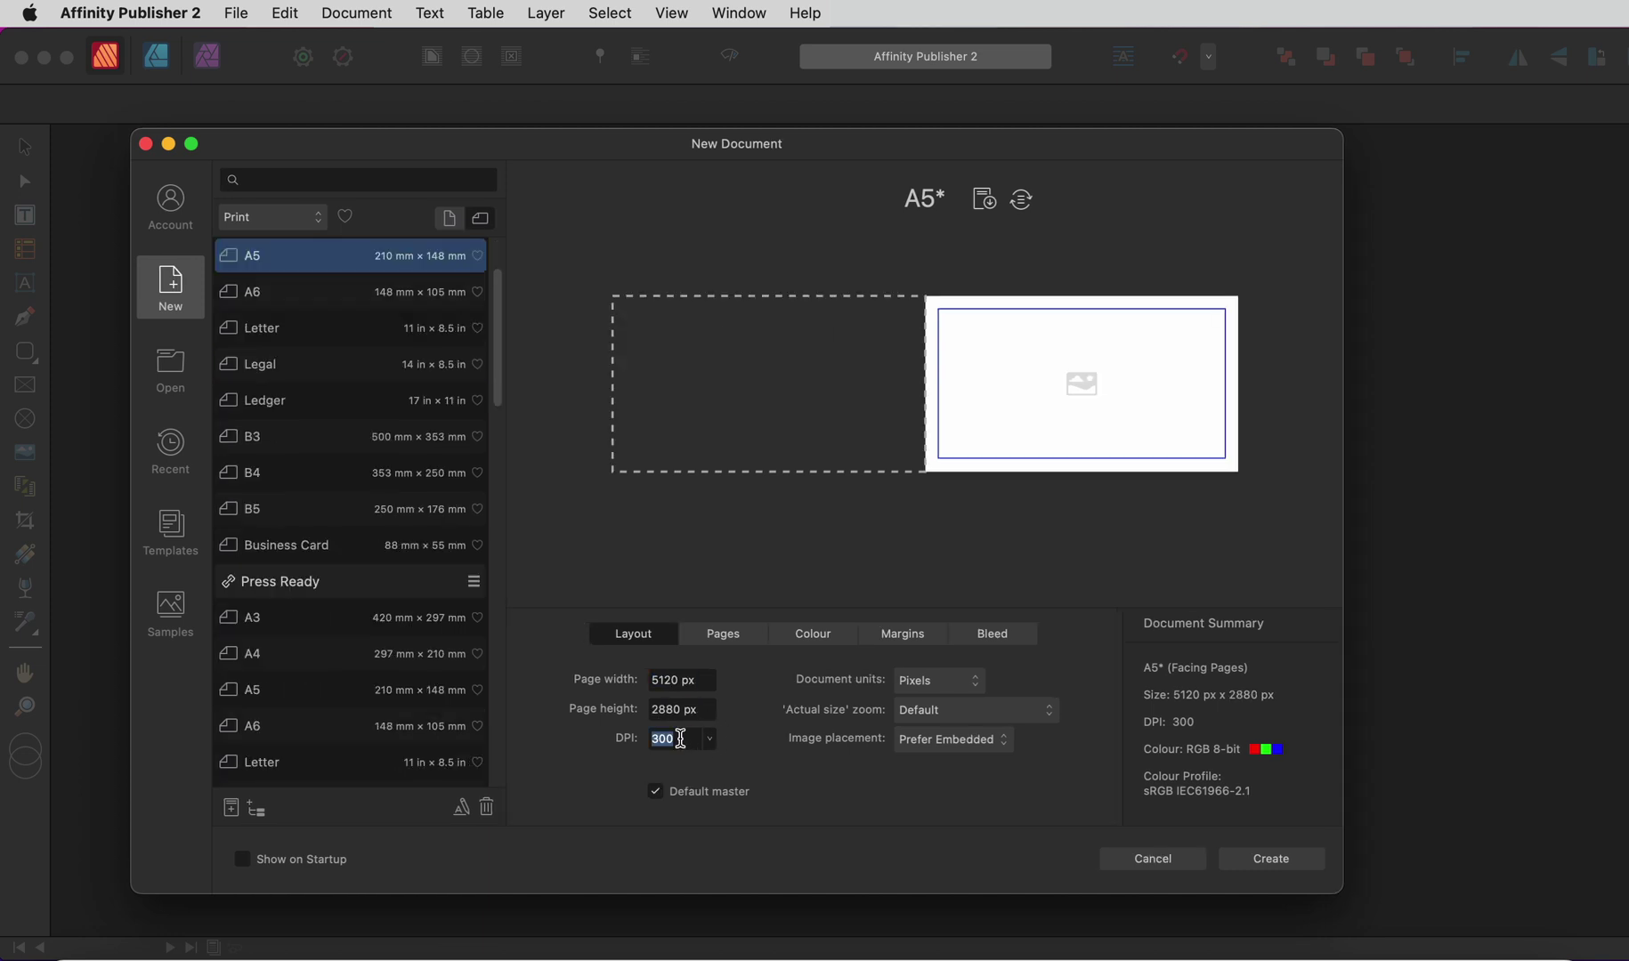
text(72)
click(710, 632)
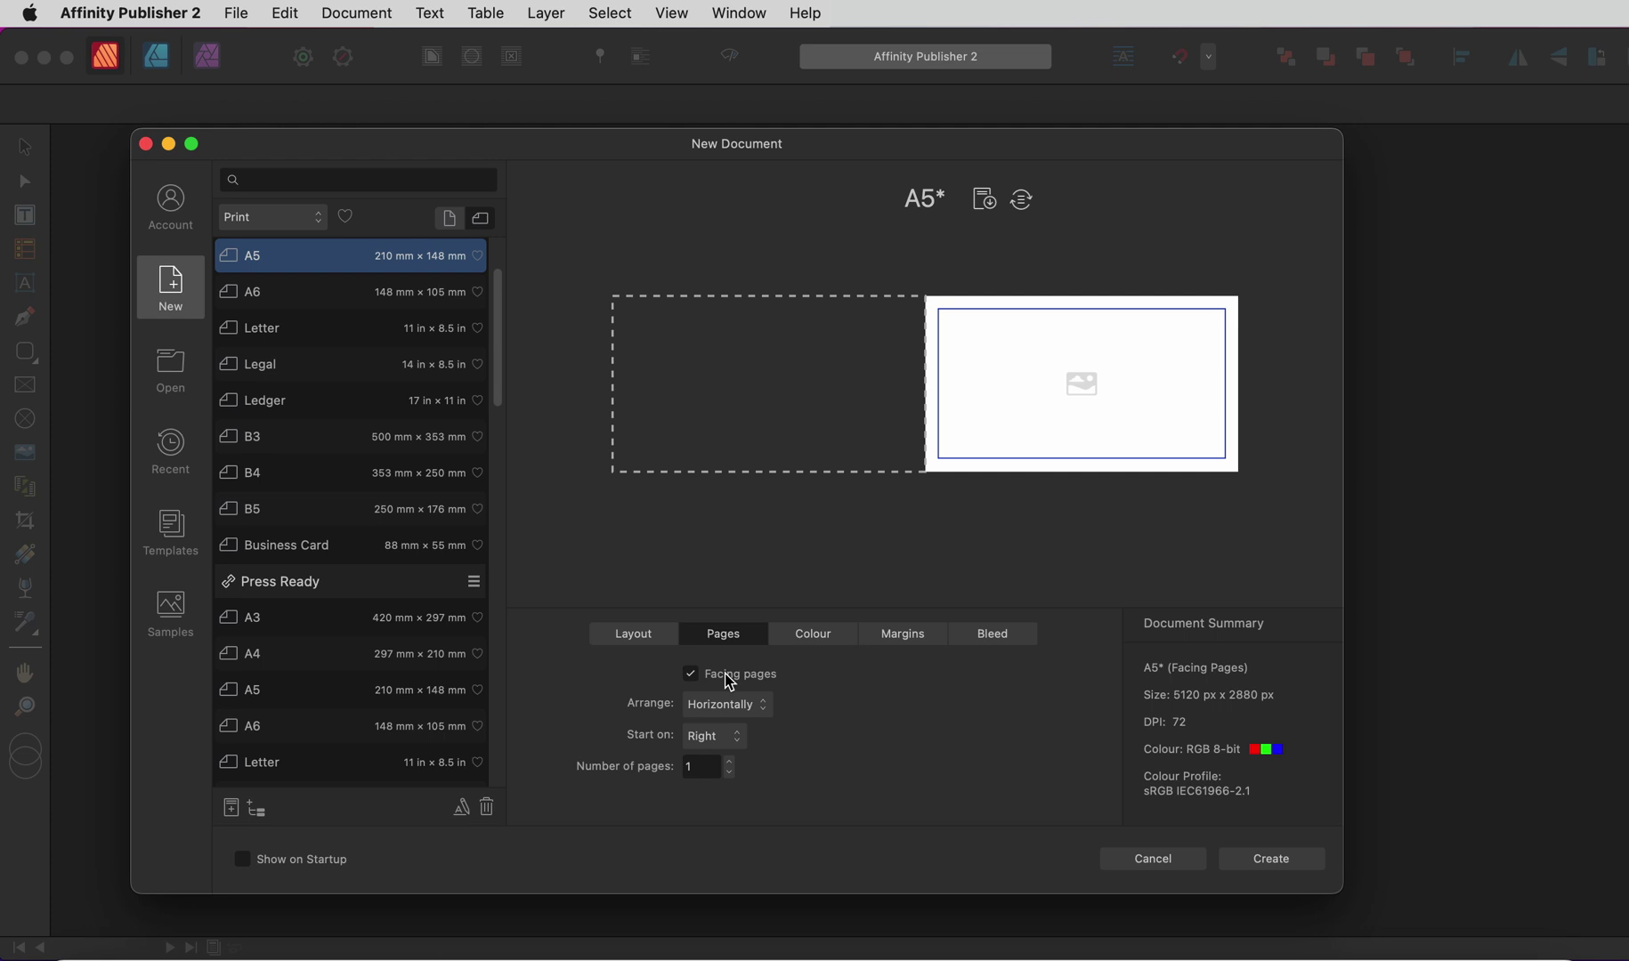
Untick Facing pages, link the margins at 100 px each, and confirm 0 px bleed.
click(691, 674)
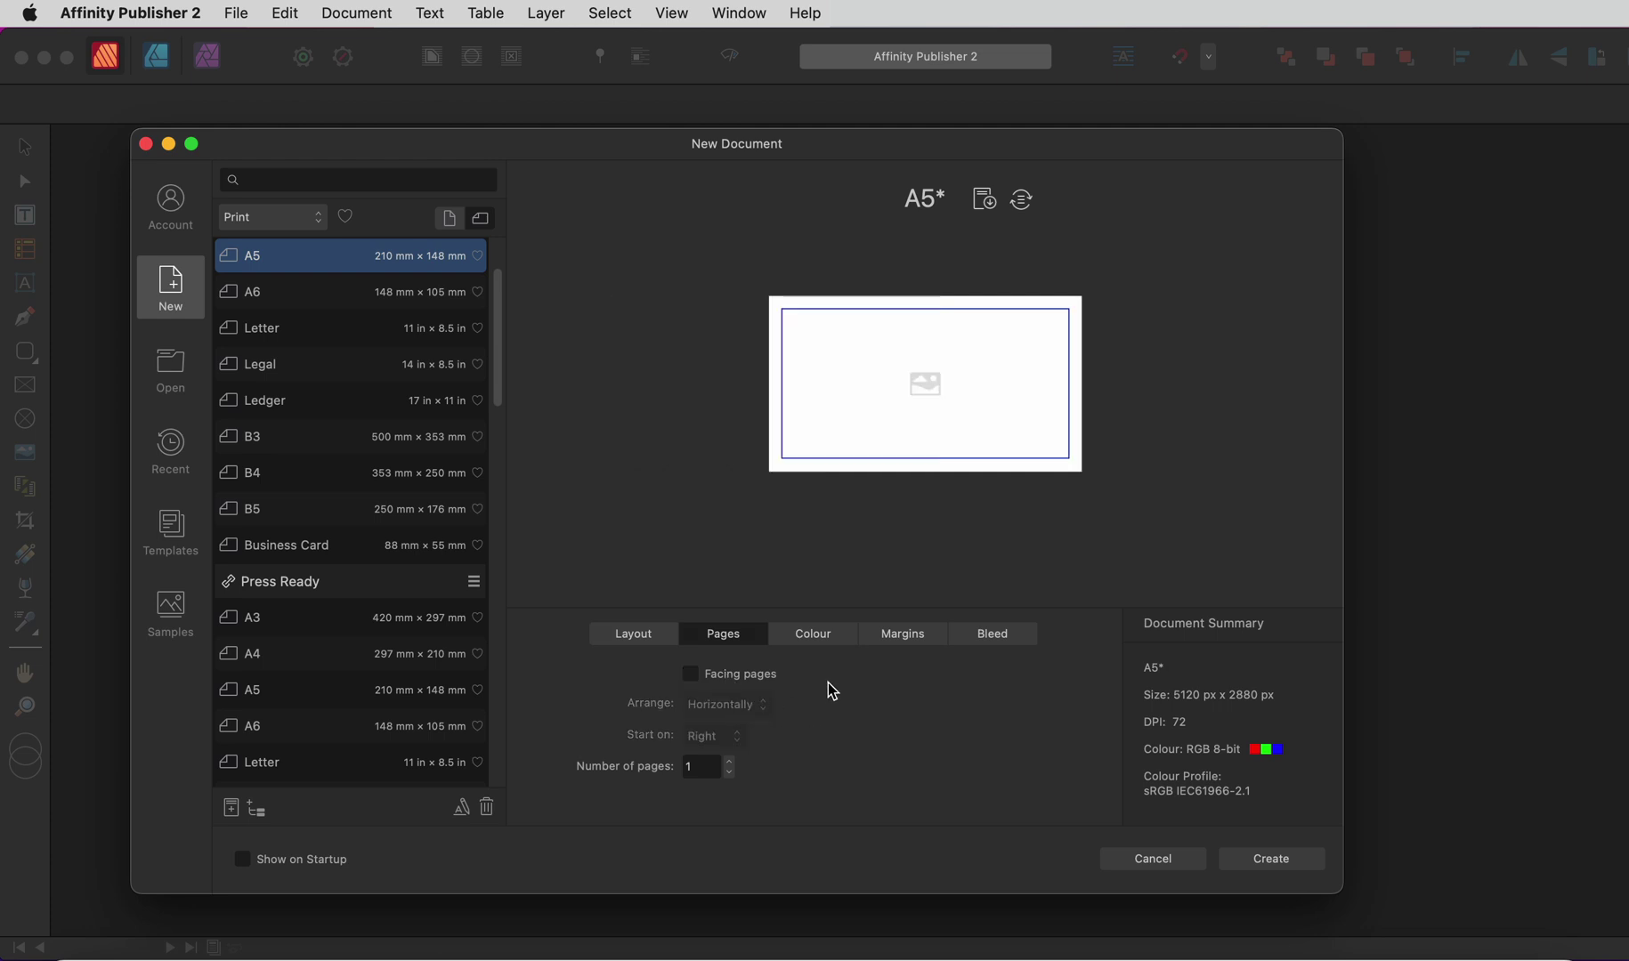
click(818, 649)
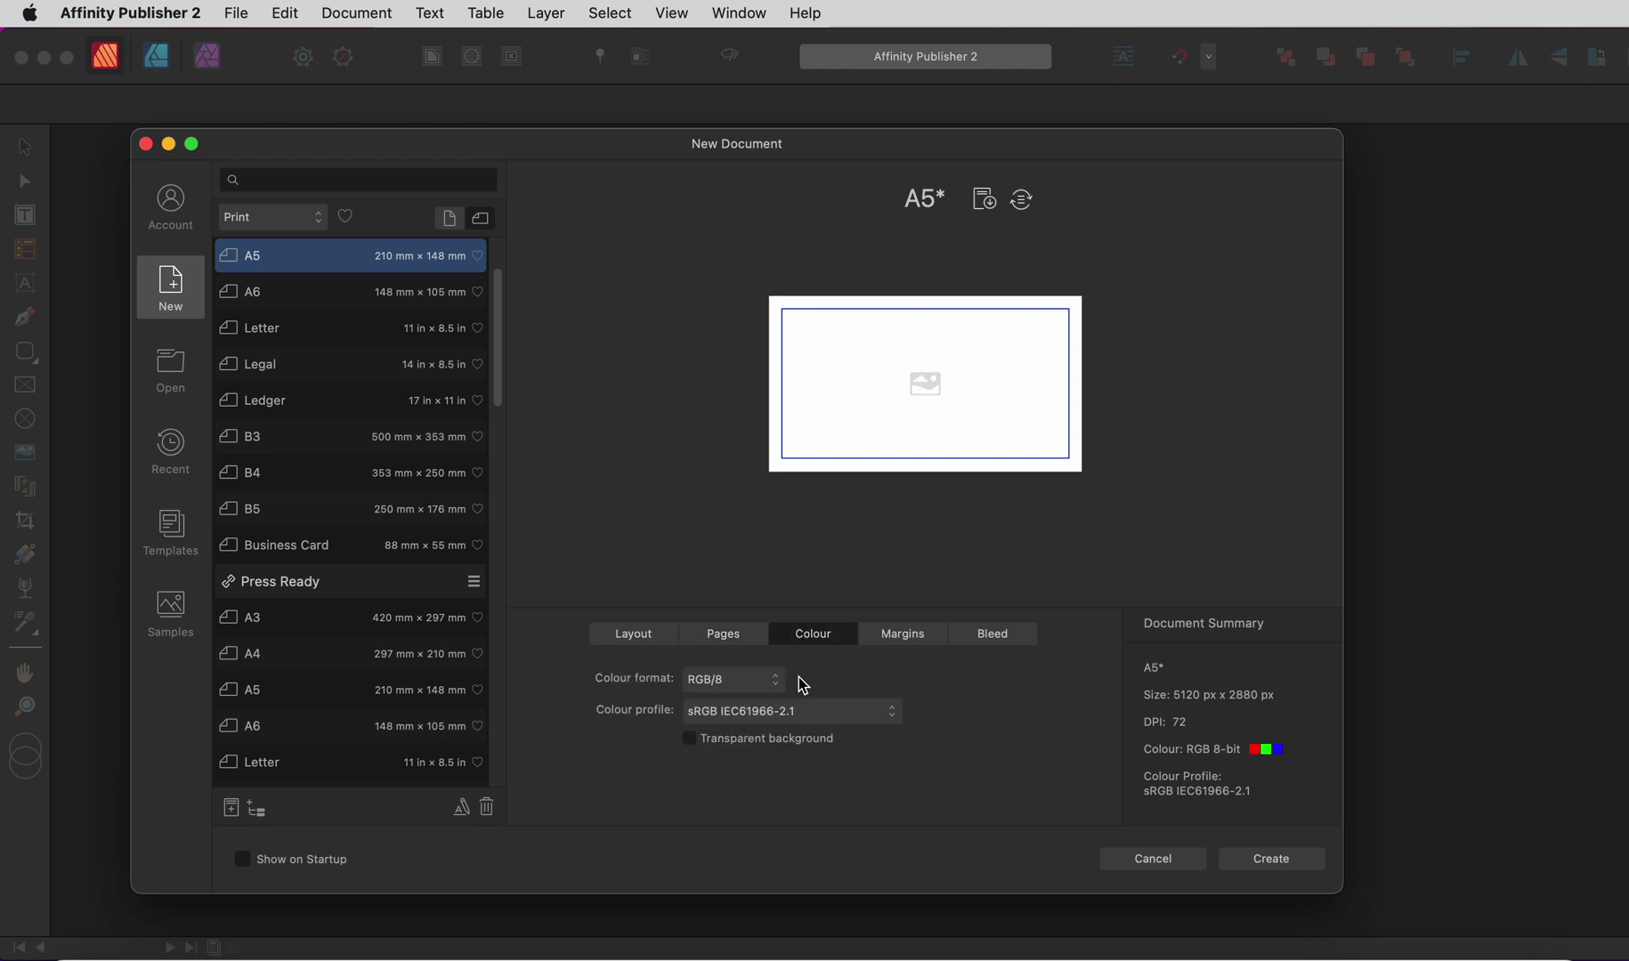
click(890, 642)
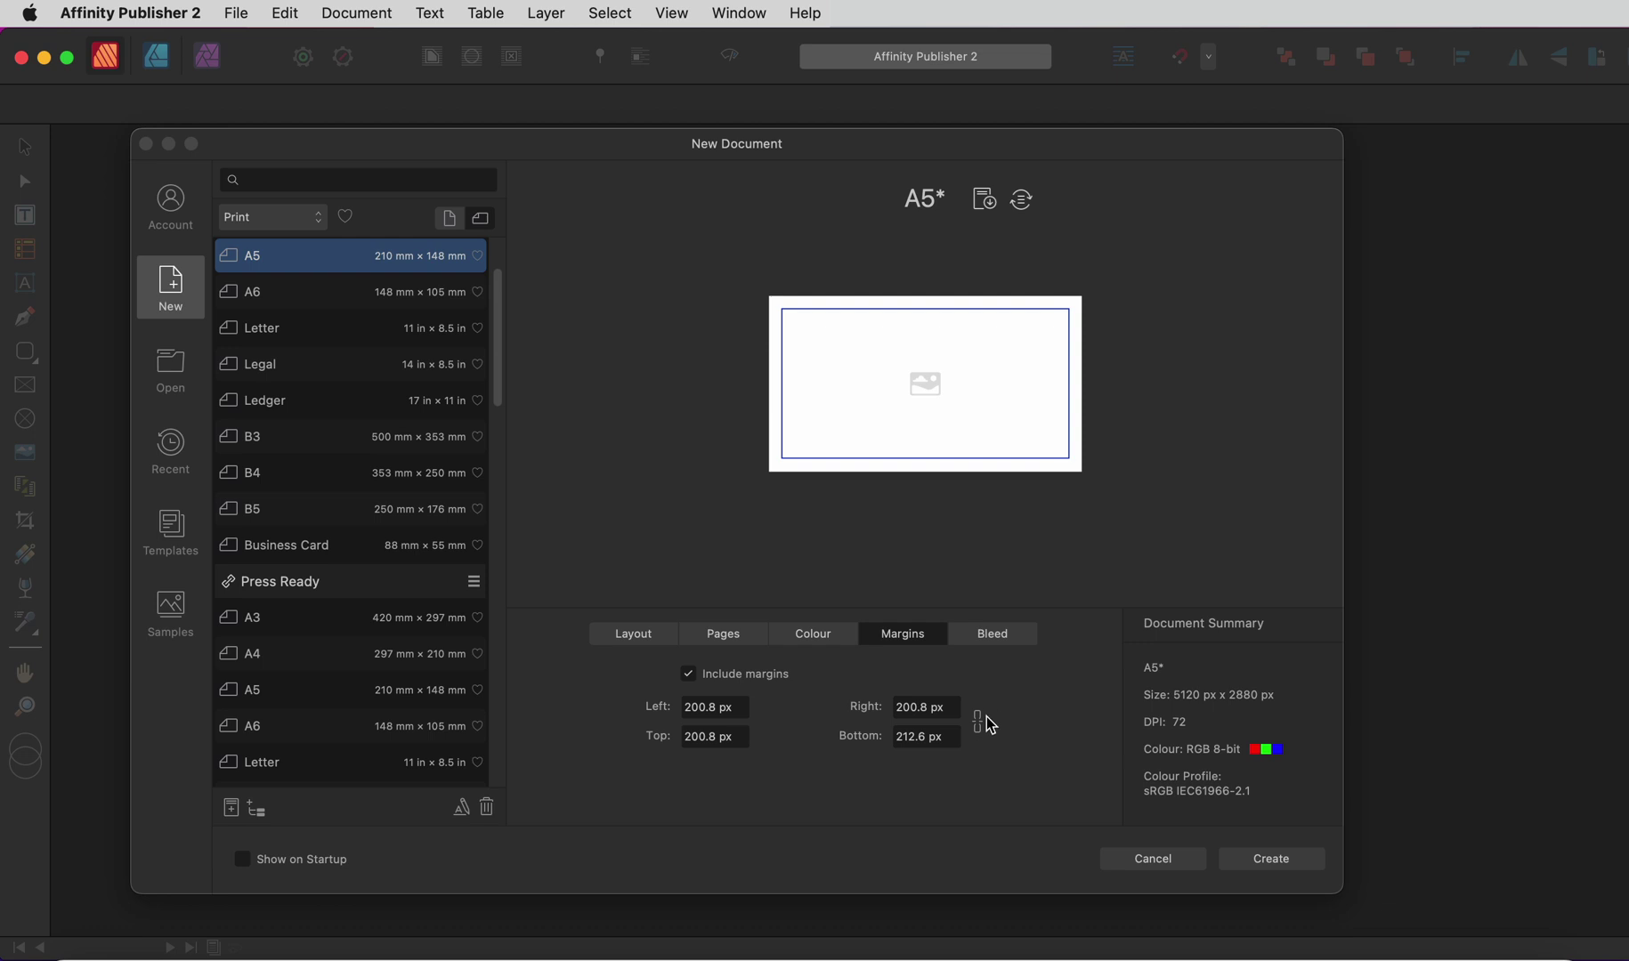
click(976, 721)
triple_click(935, 707)
key(BackSpace)
text(100)
click(926, 730)
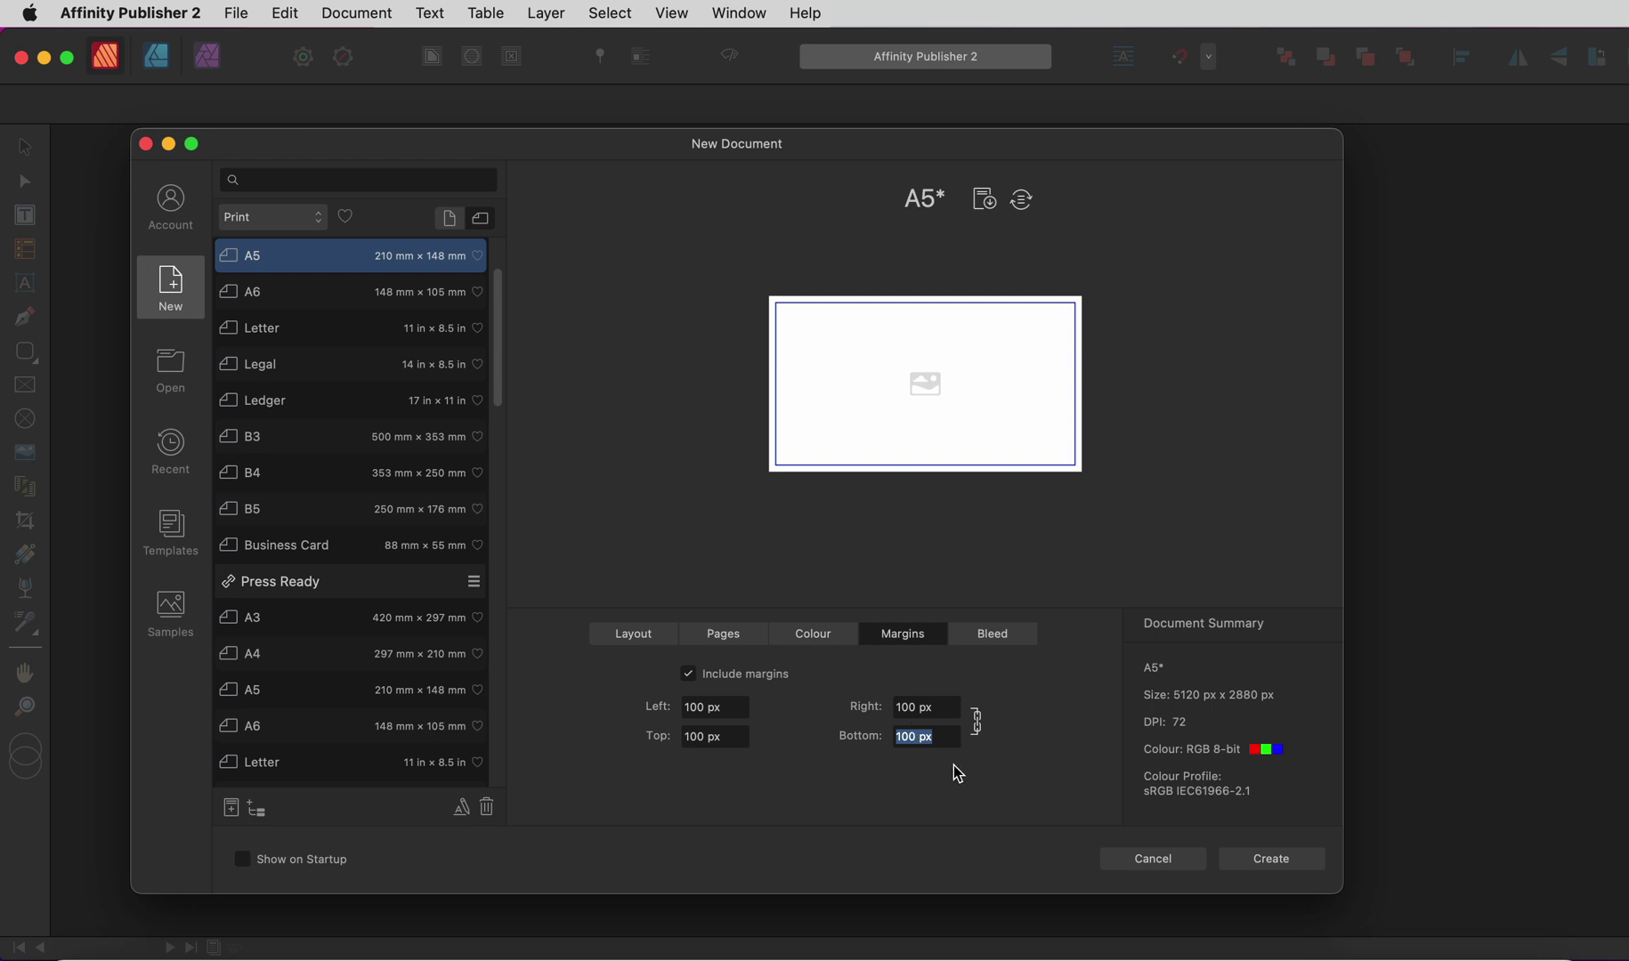
click(996, 643)
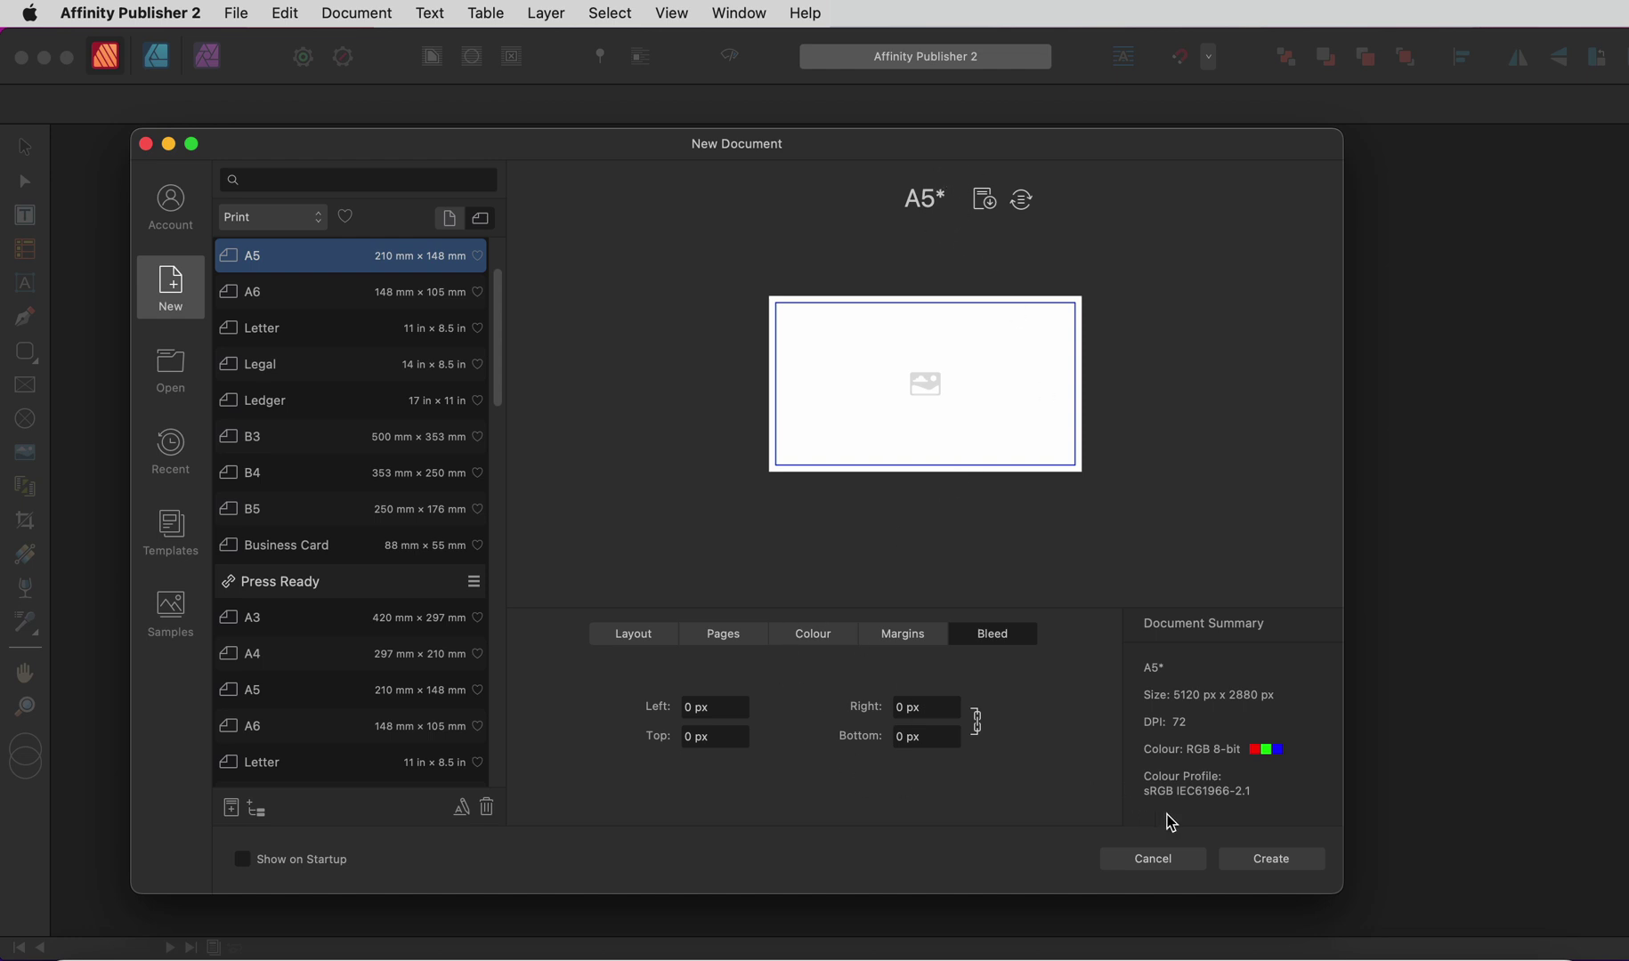
Create the document, draw a full-page rectangle, and fill it red with CMYK 0/85/100/0.
click(1261, 860)
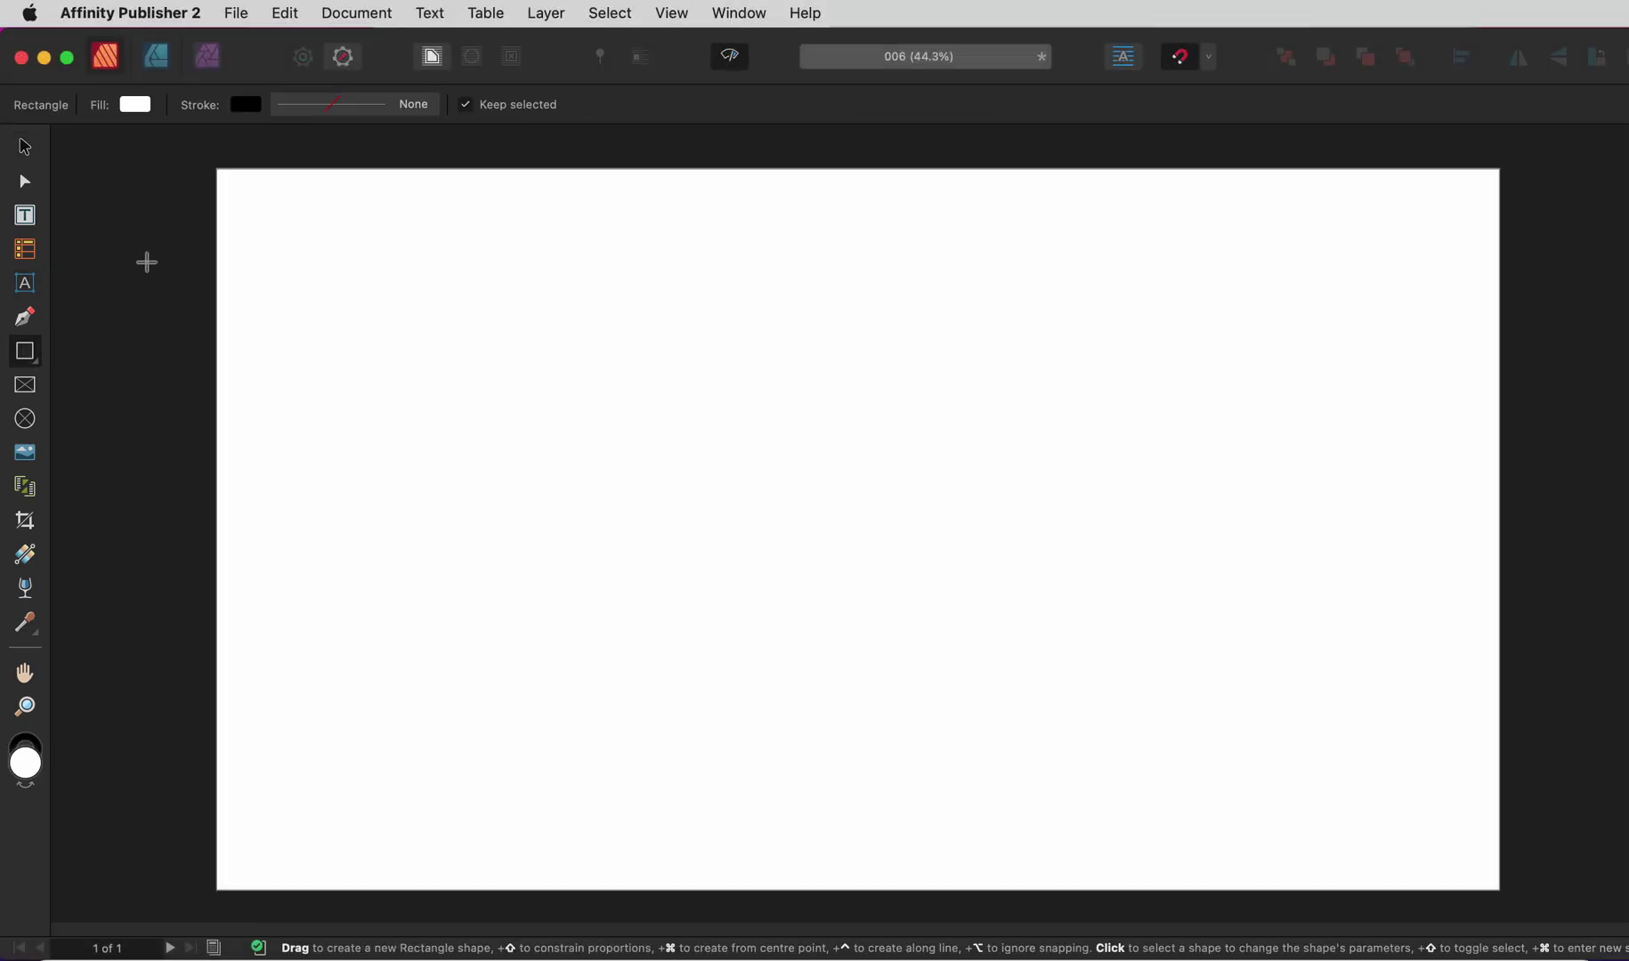
drag(220, 169, 1499, 890)
click(26, 765)
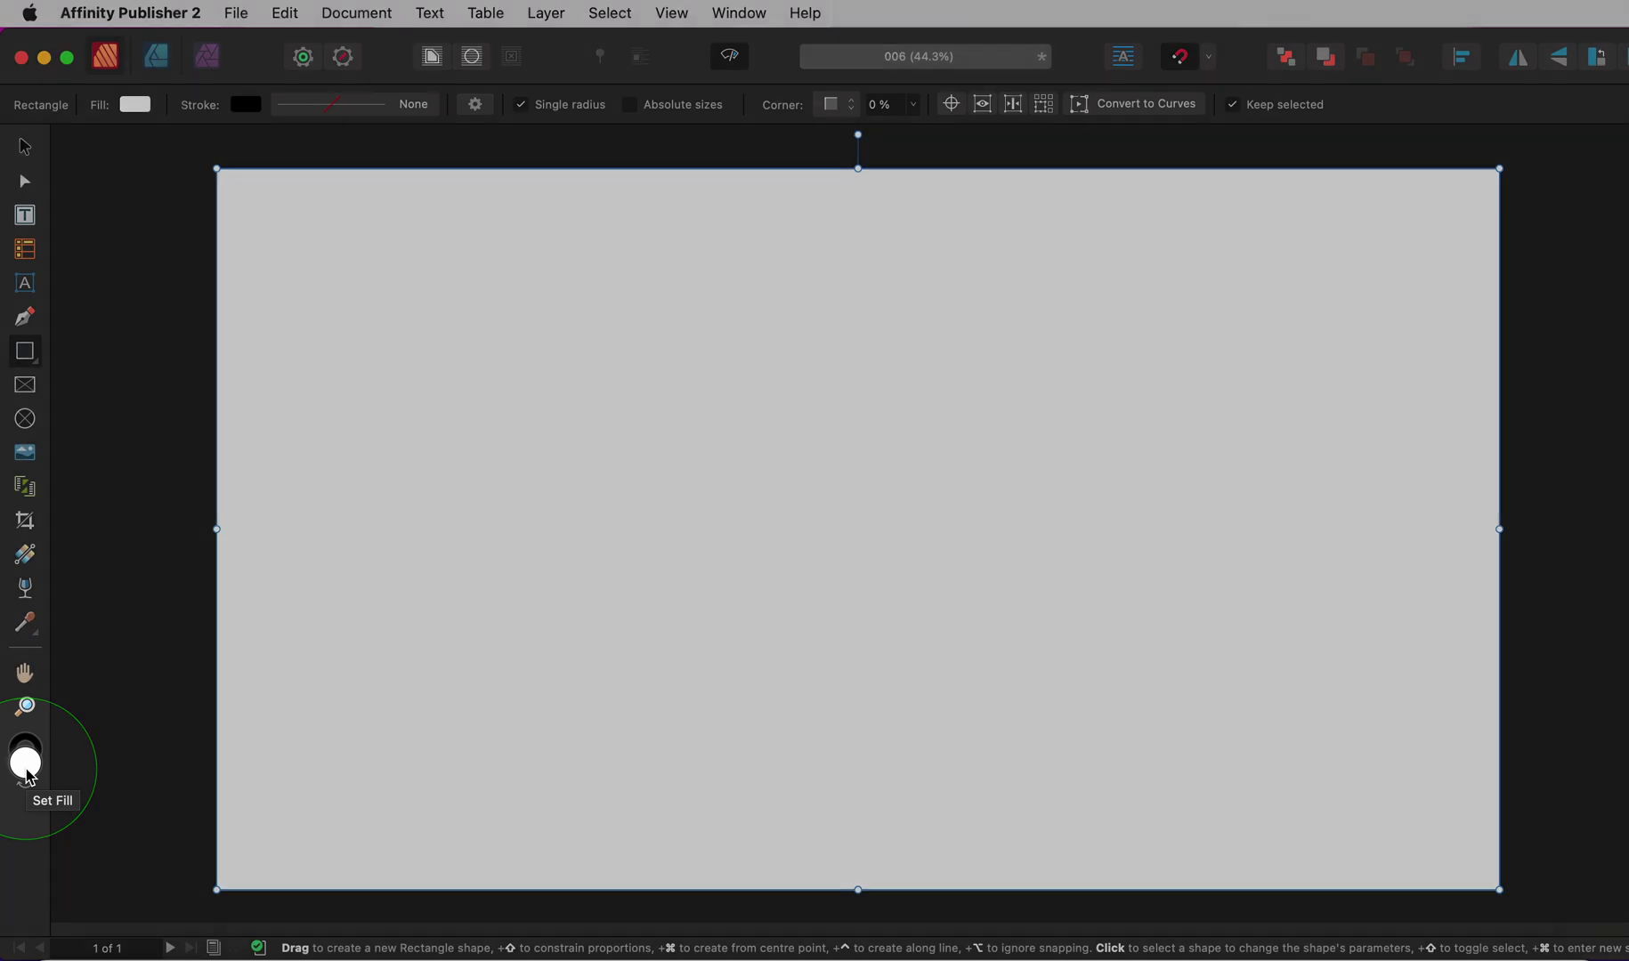
double_click(26, 763)
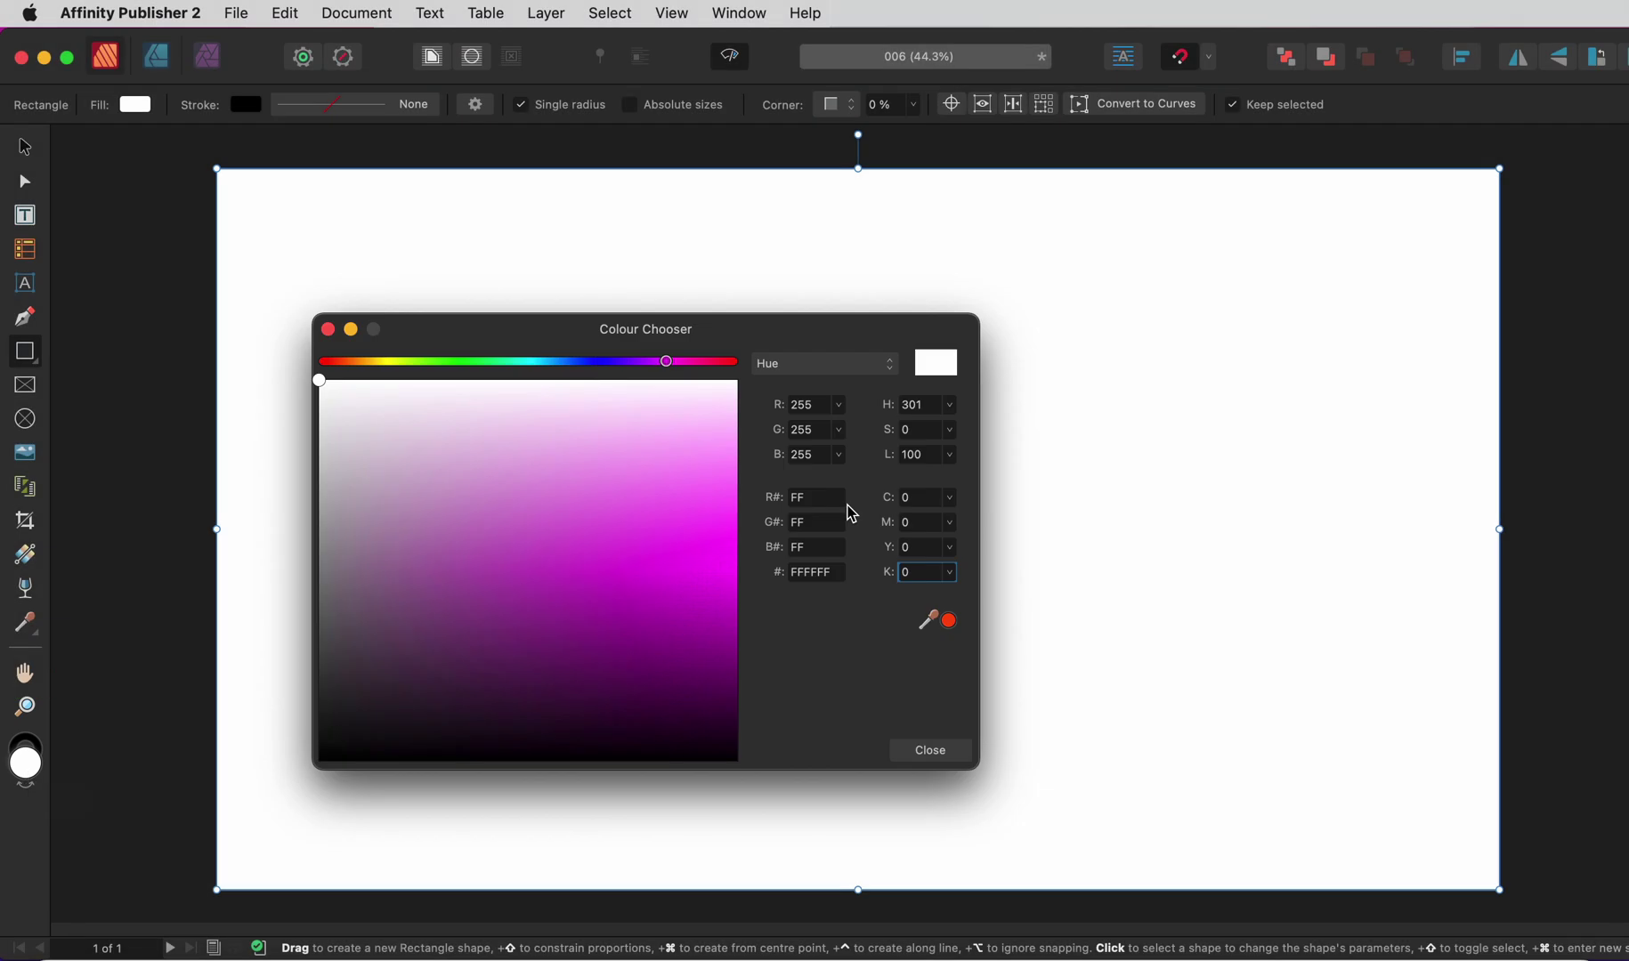
click(933, 525)
text(85)
key(Tab)
text(100)
click(927, 576)
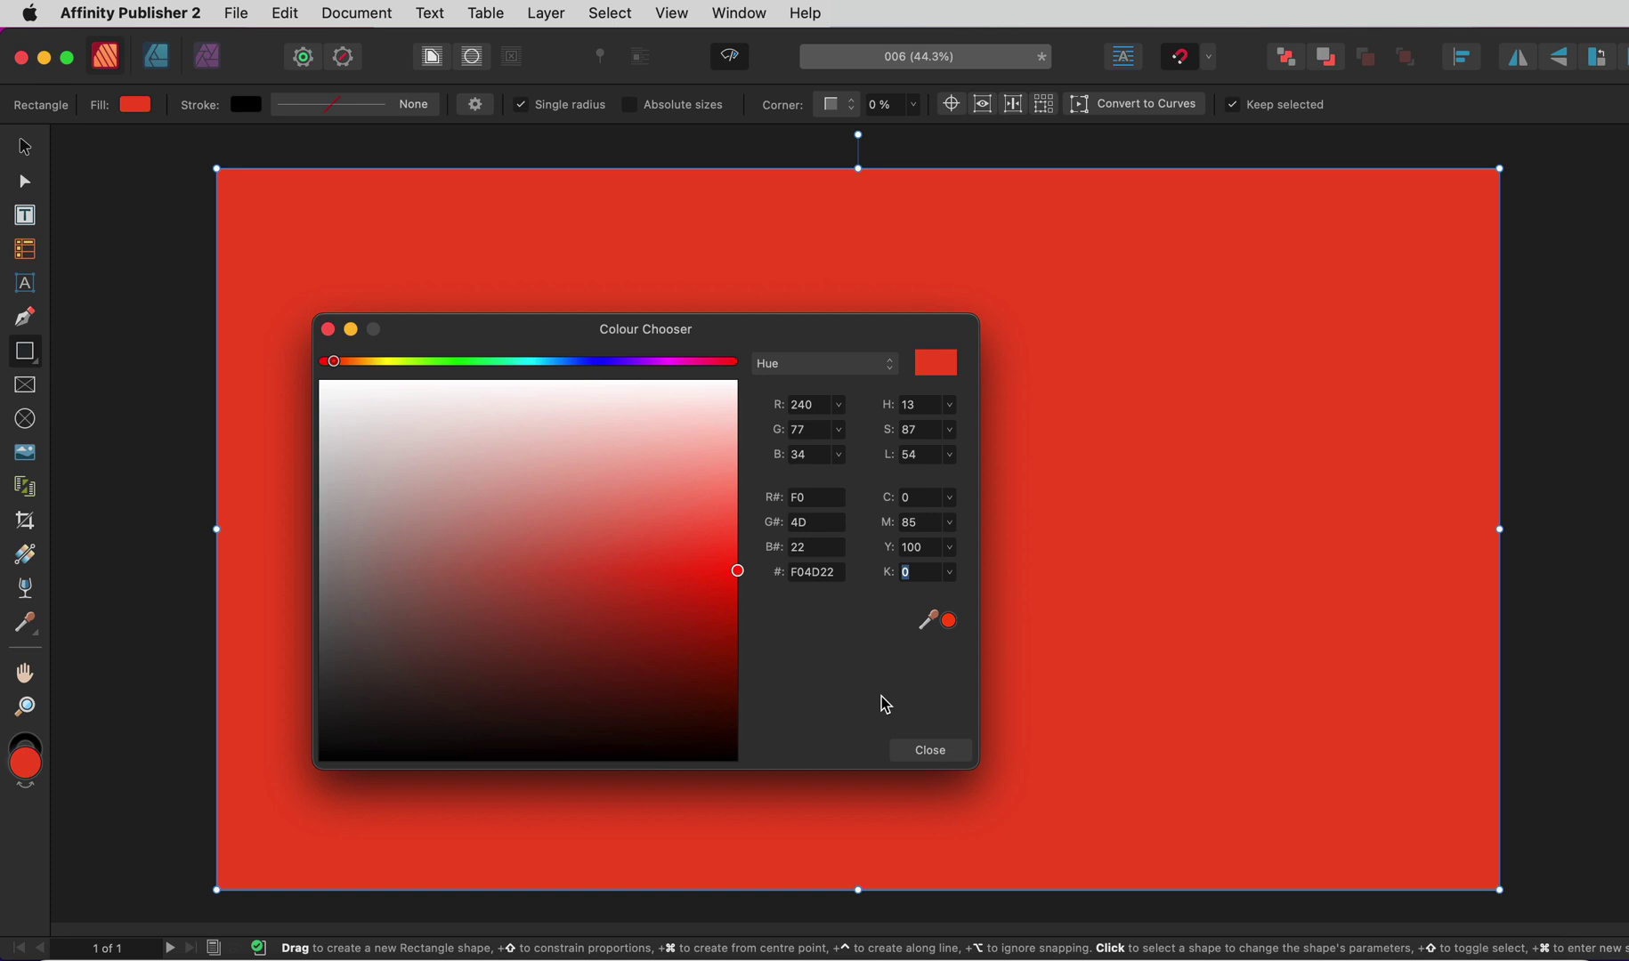
click(926, 752)
In View > Guides, set a column grid of 7 columns and 3 rows with a 100 px gutter.
key(v)
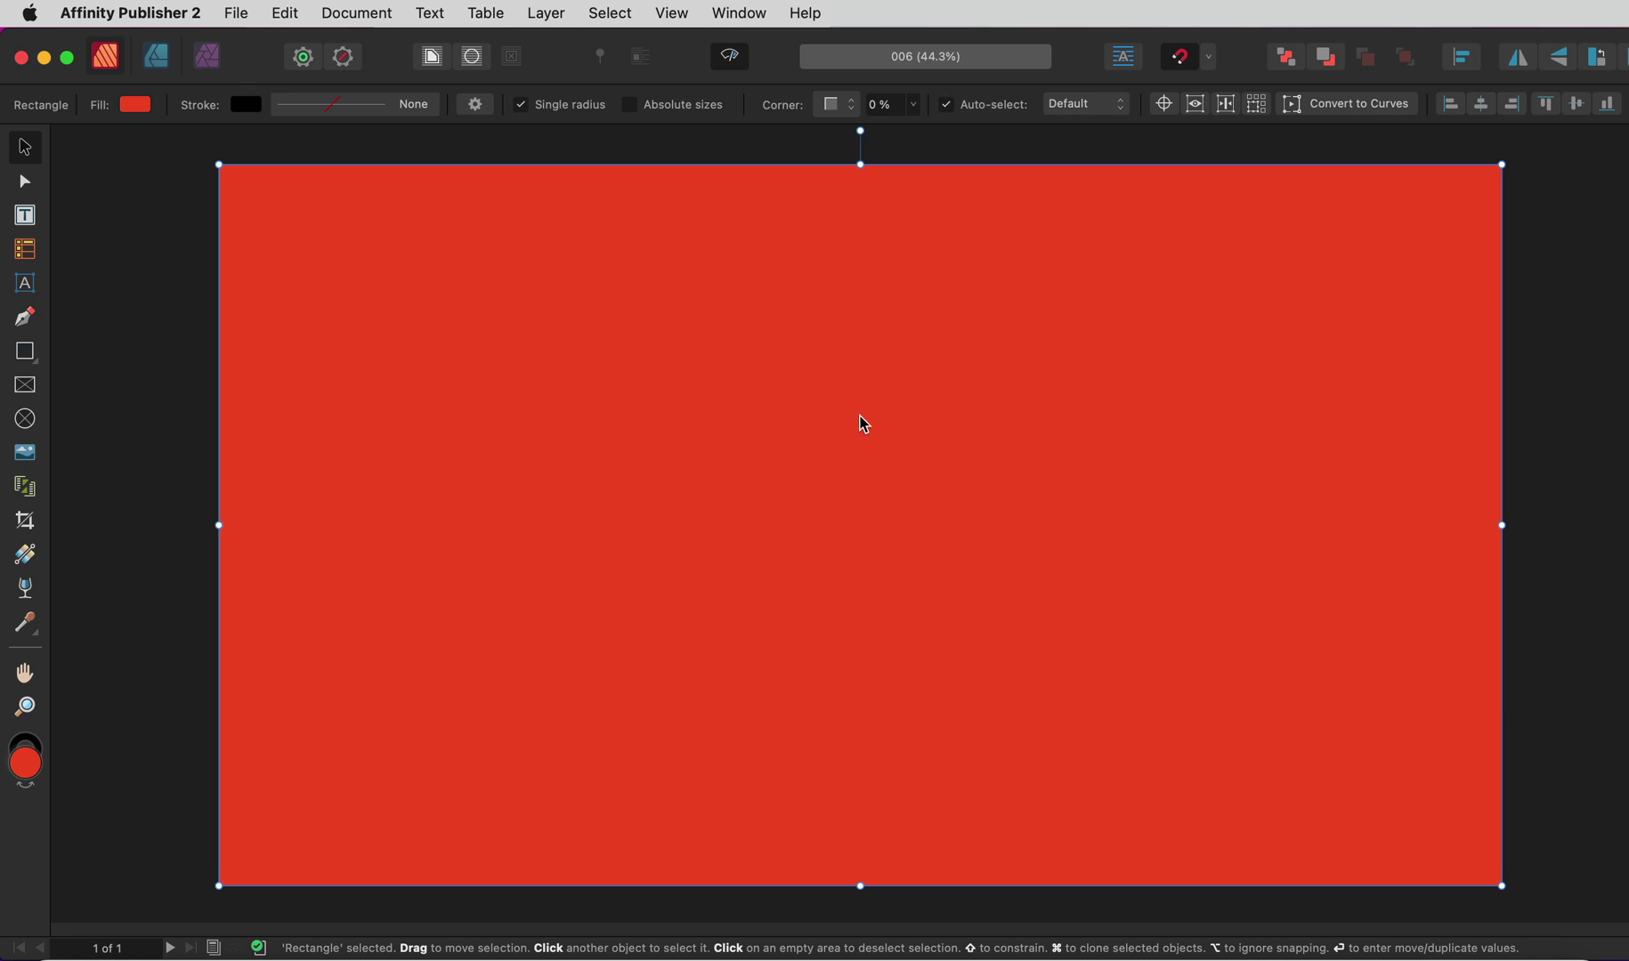
click(663, 16)
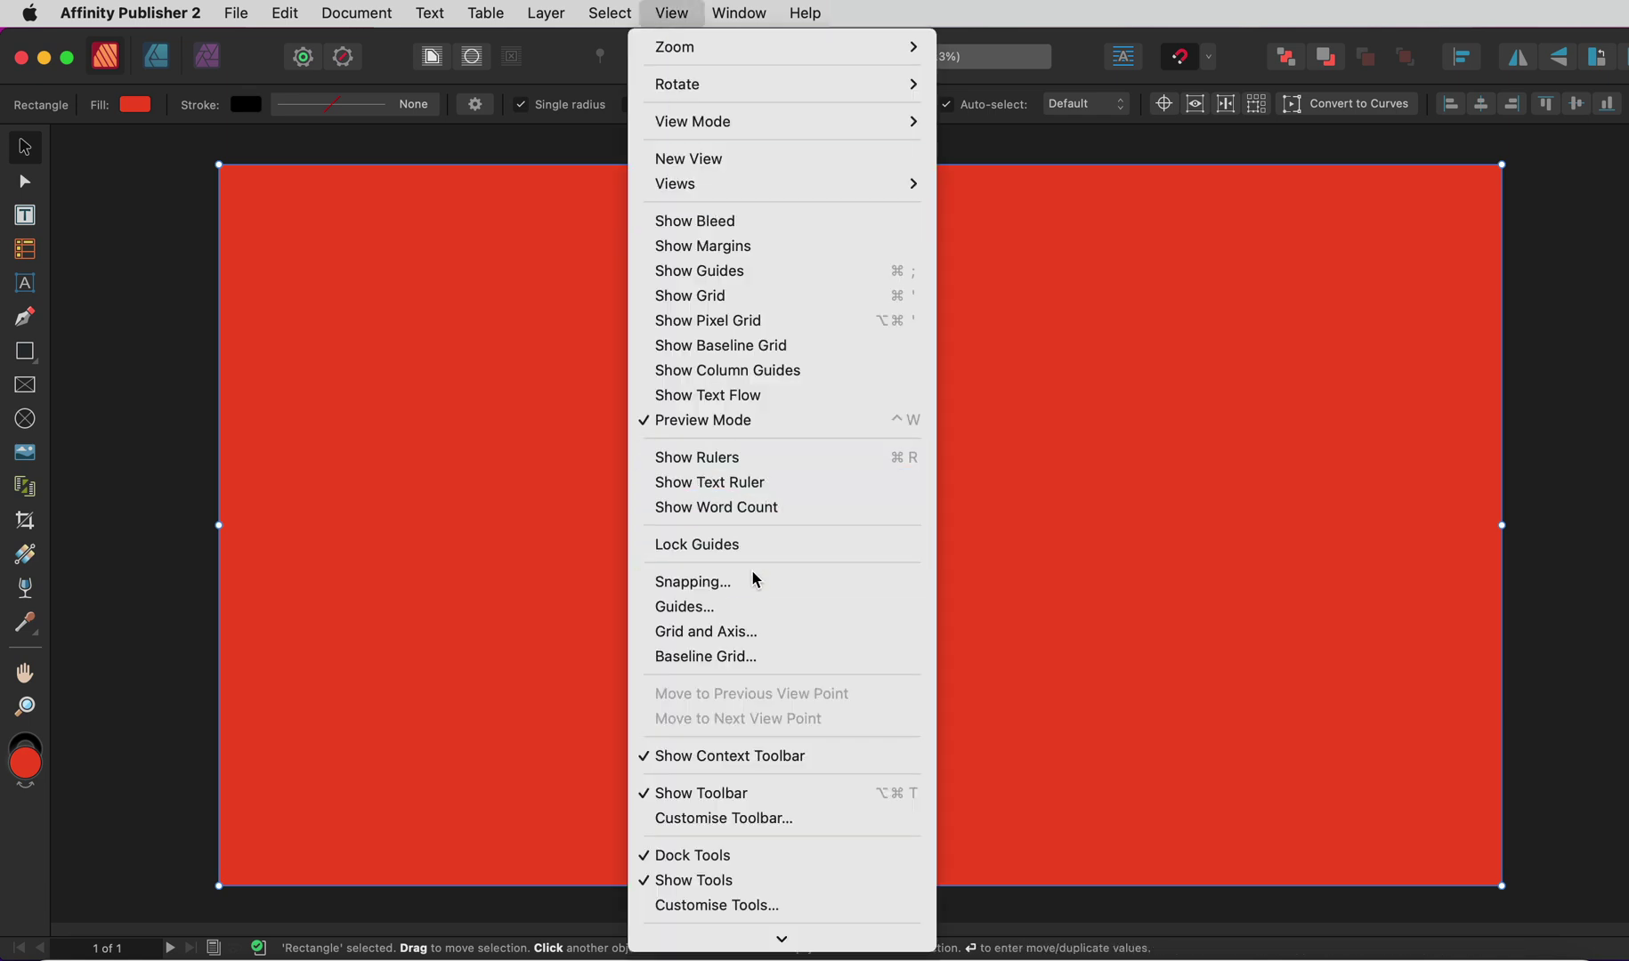
click(759, 609)
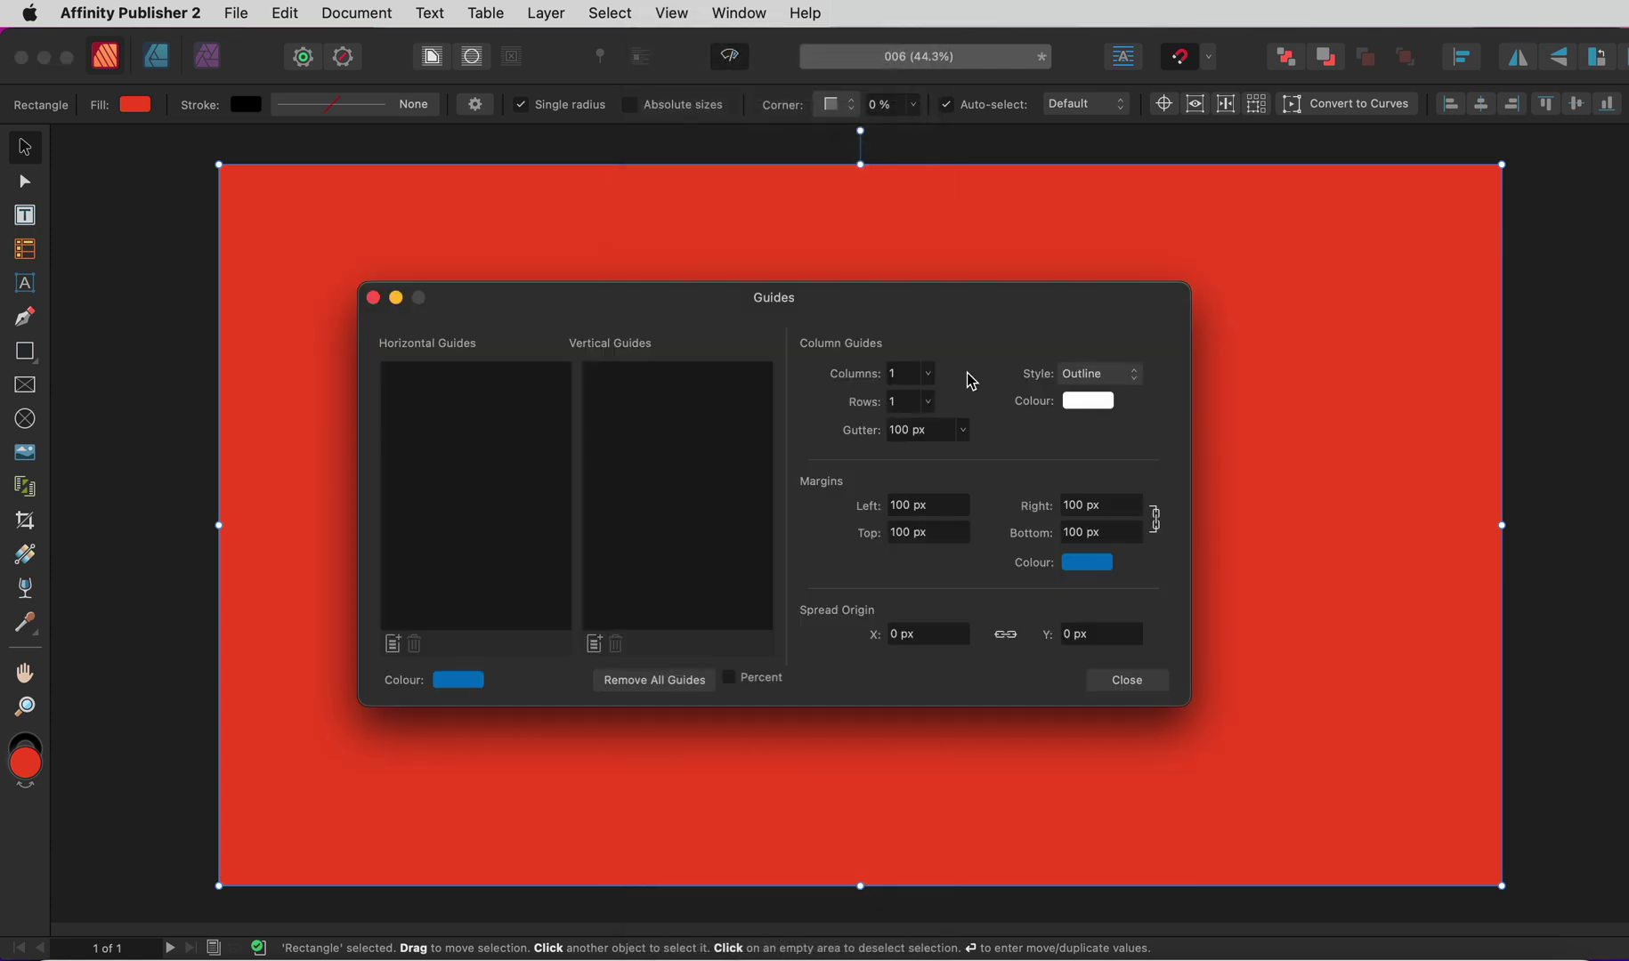
click(931, 375)
drag(928, 399, 942, 436)
click(928, 402)
click(1004, 376)
click(1116, 687)
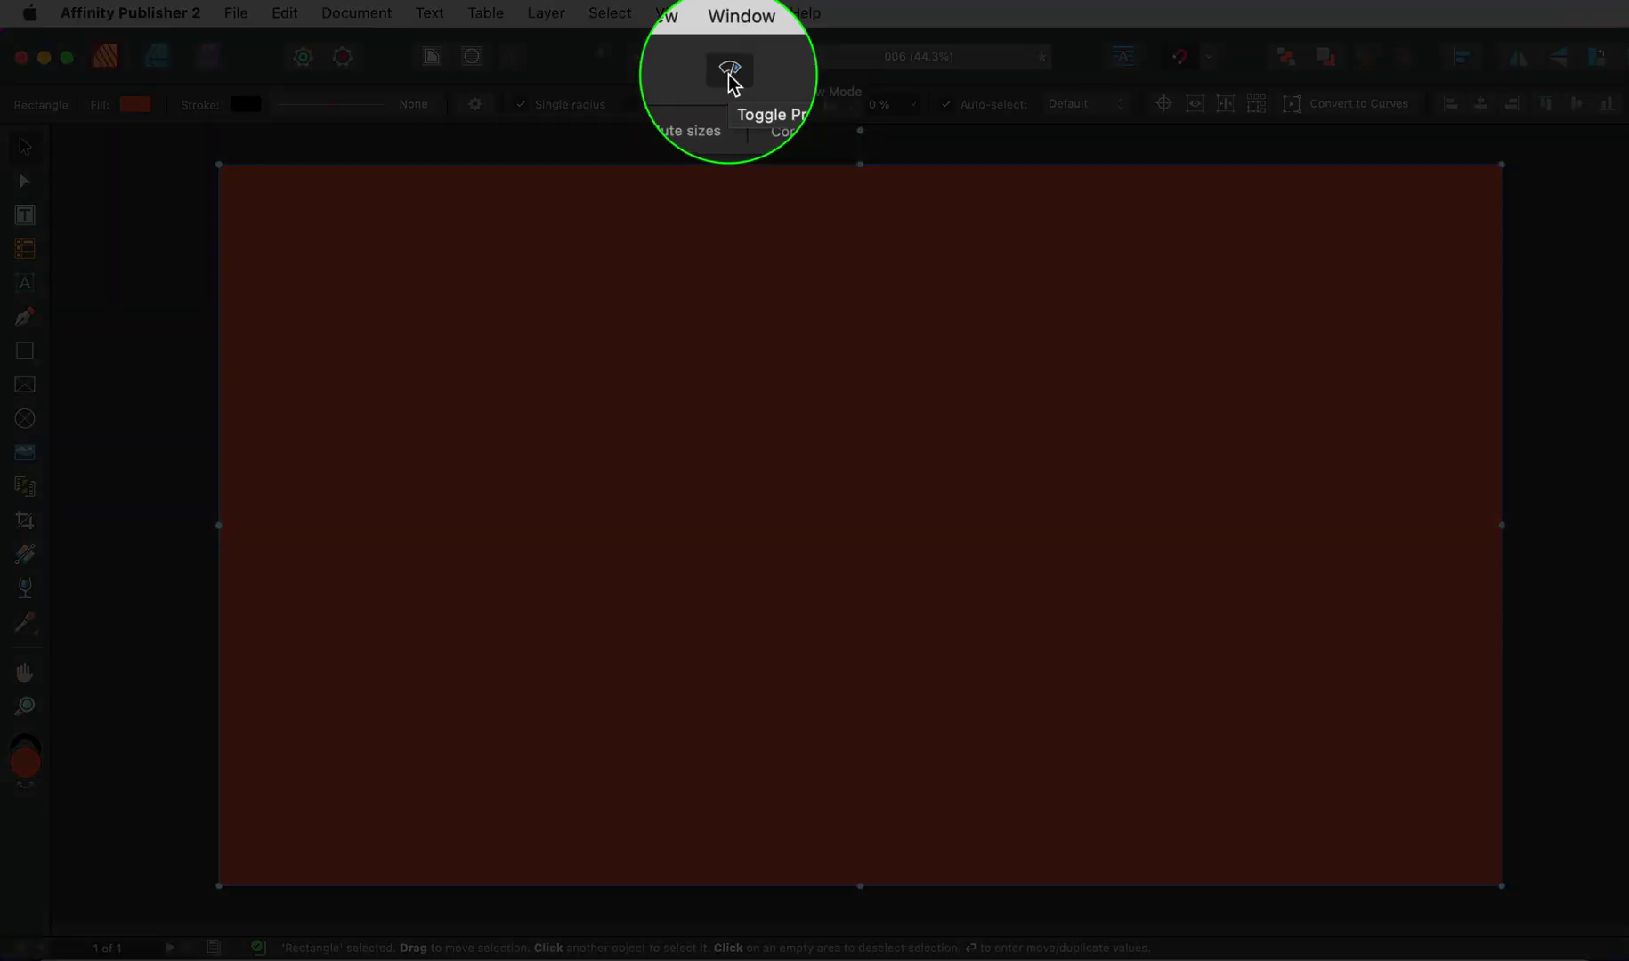
Turn off Preview Mode so the guides are visible, then reopen the guide settings.
click(730, 56)
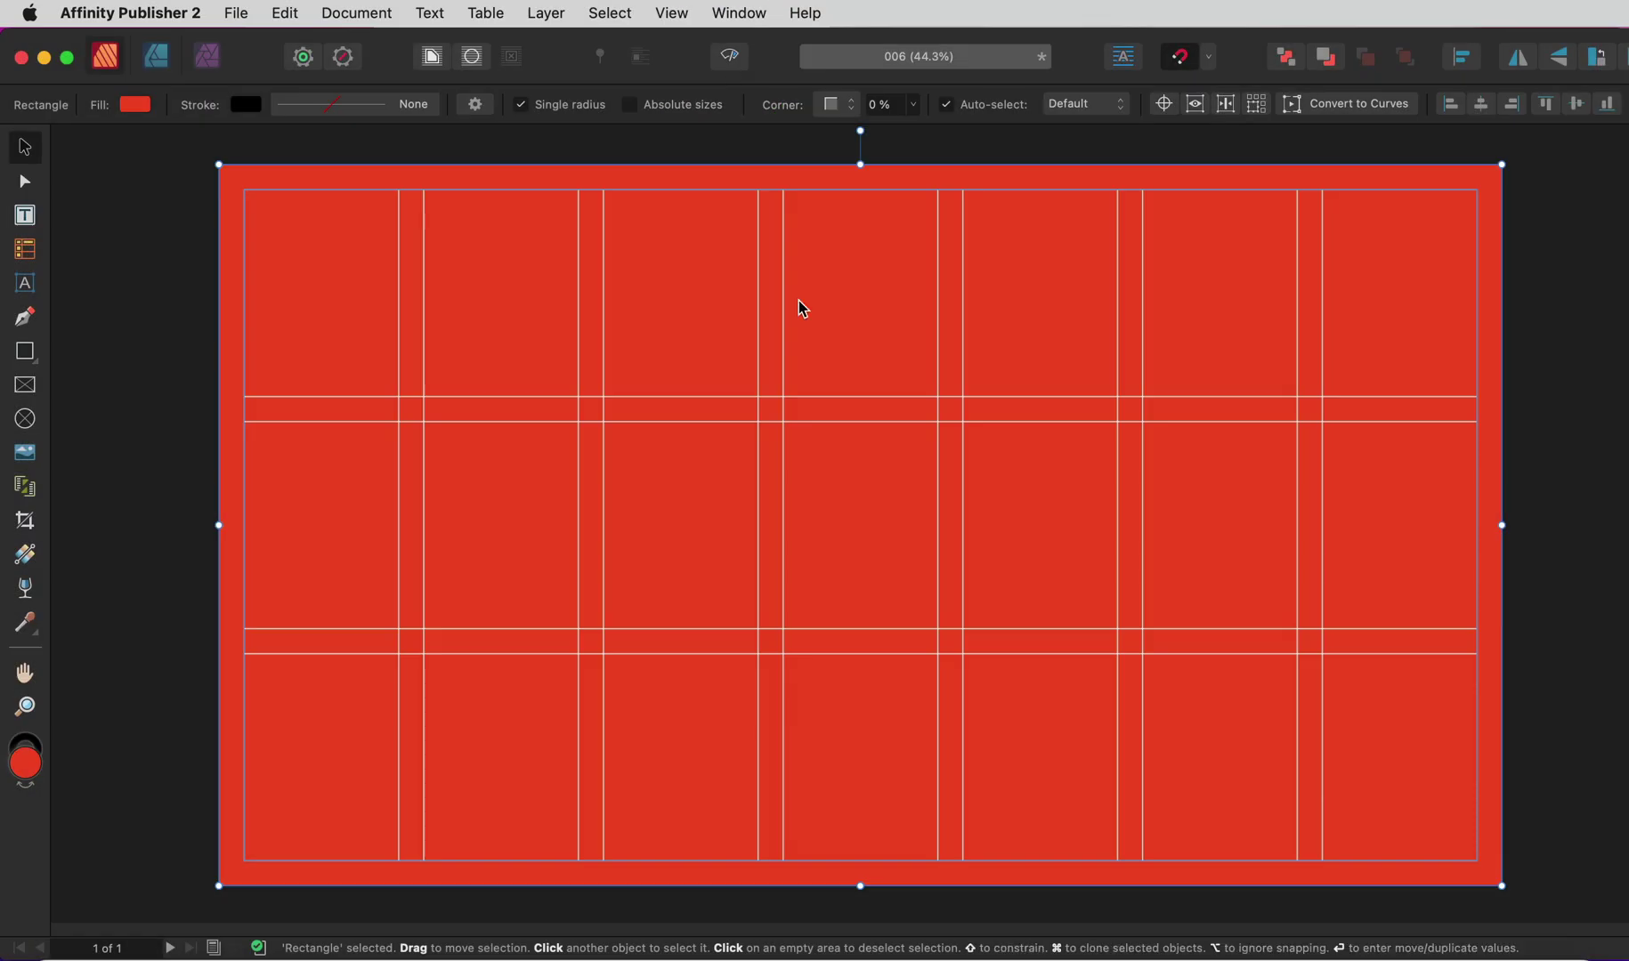
scroll(859, 280, down, 1)
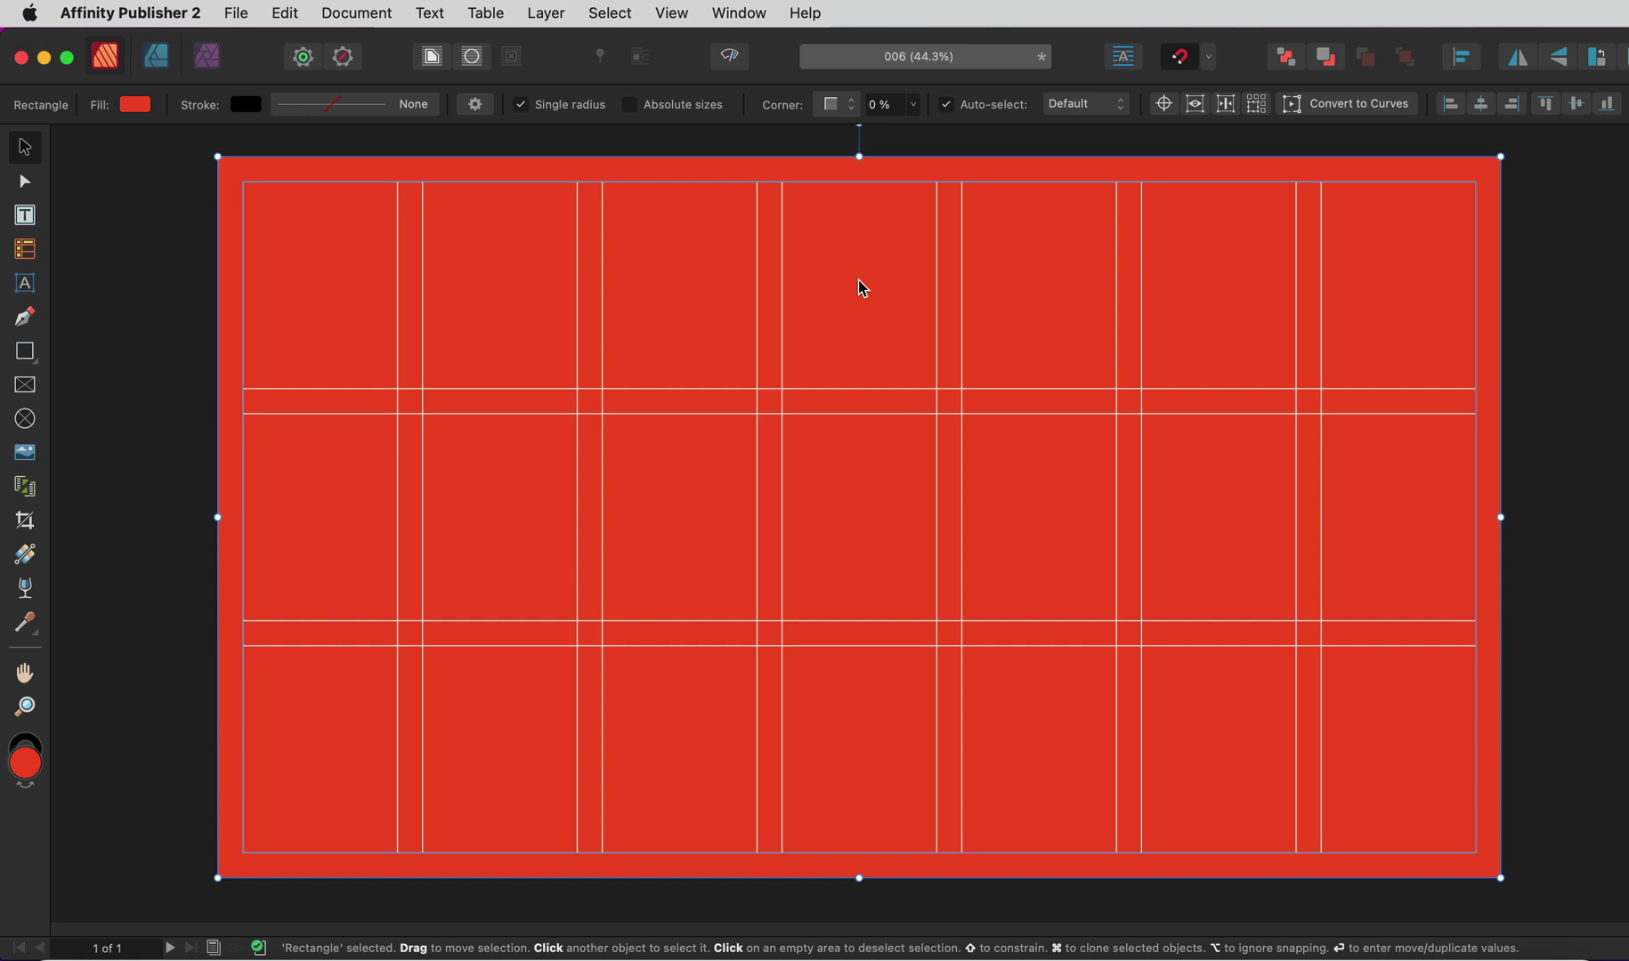
click(668, 13)
click(767, 606)
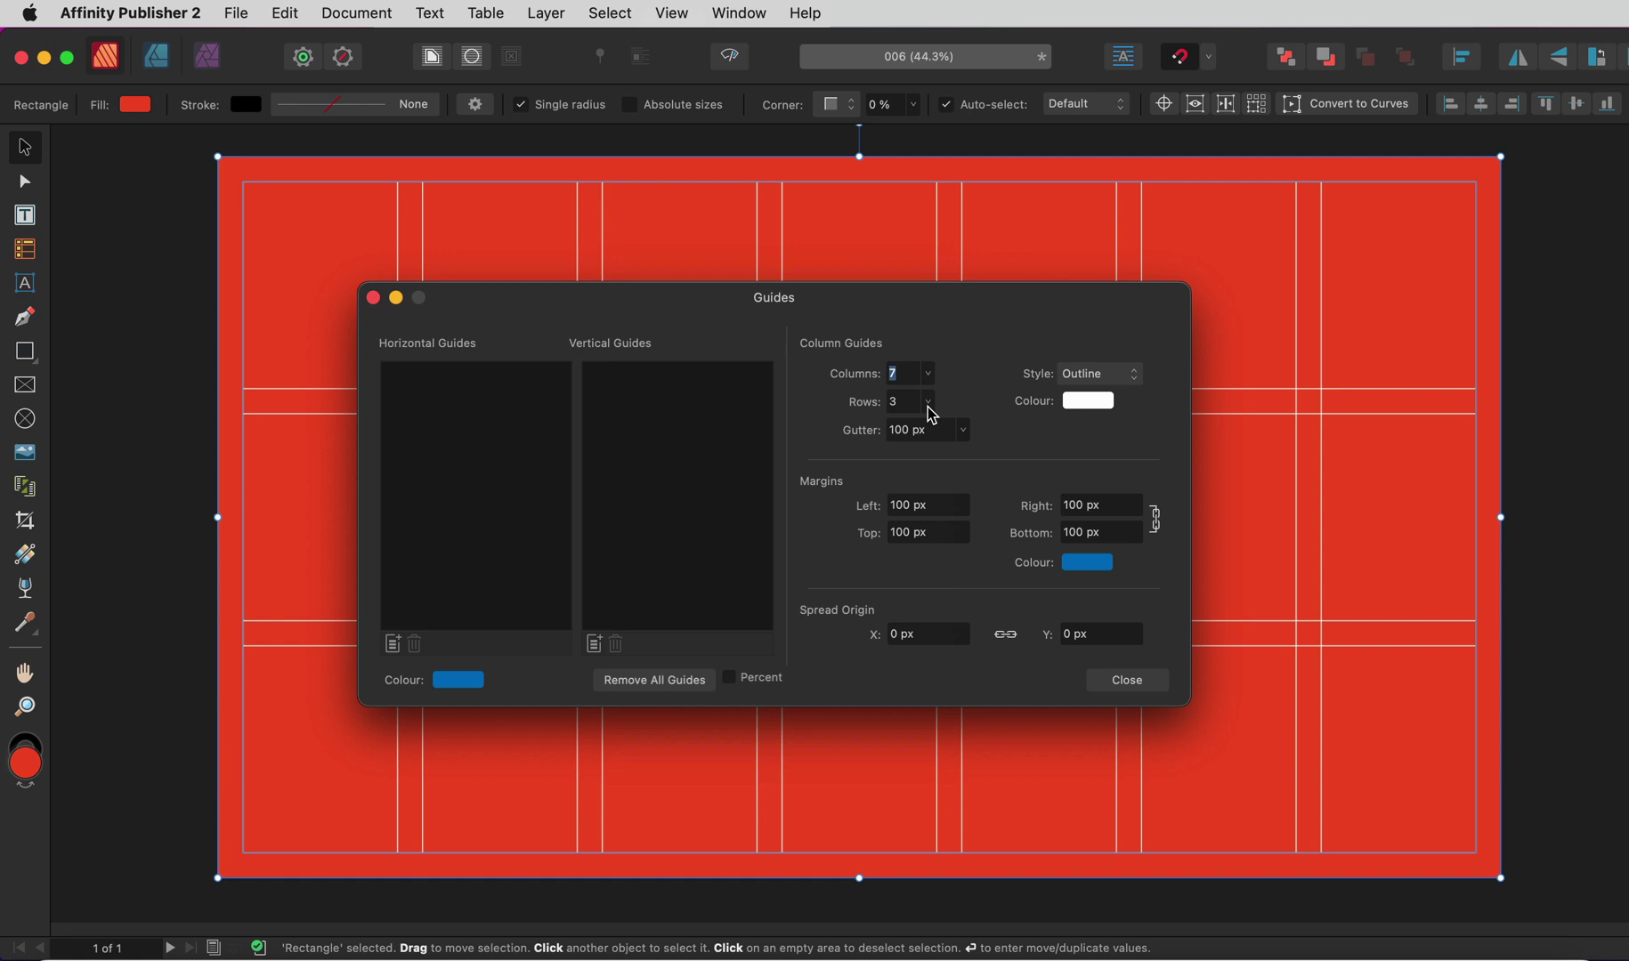
Change the guide grid to 4 rows with a 50 px gutter.
click(960, 430)
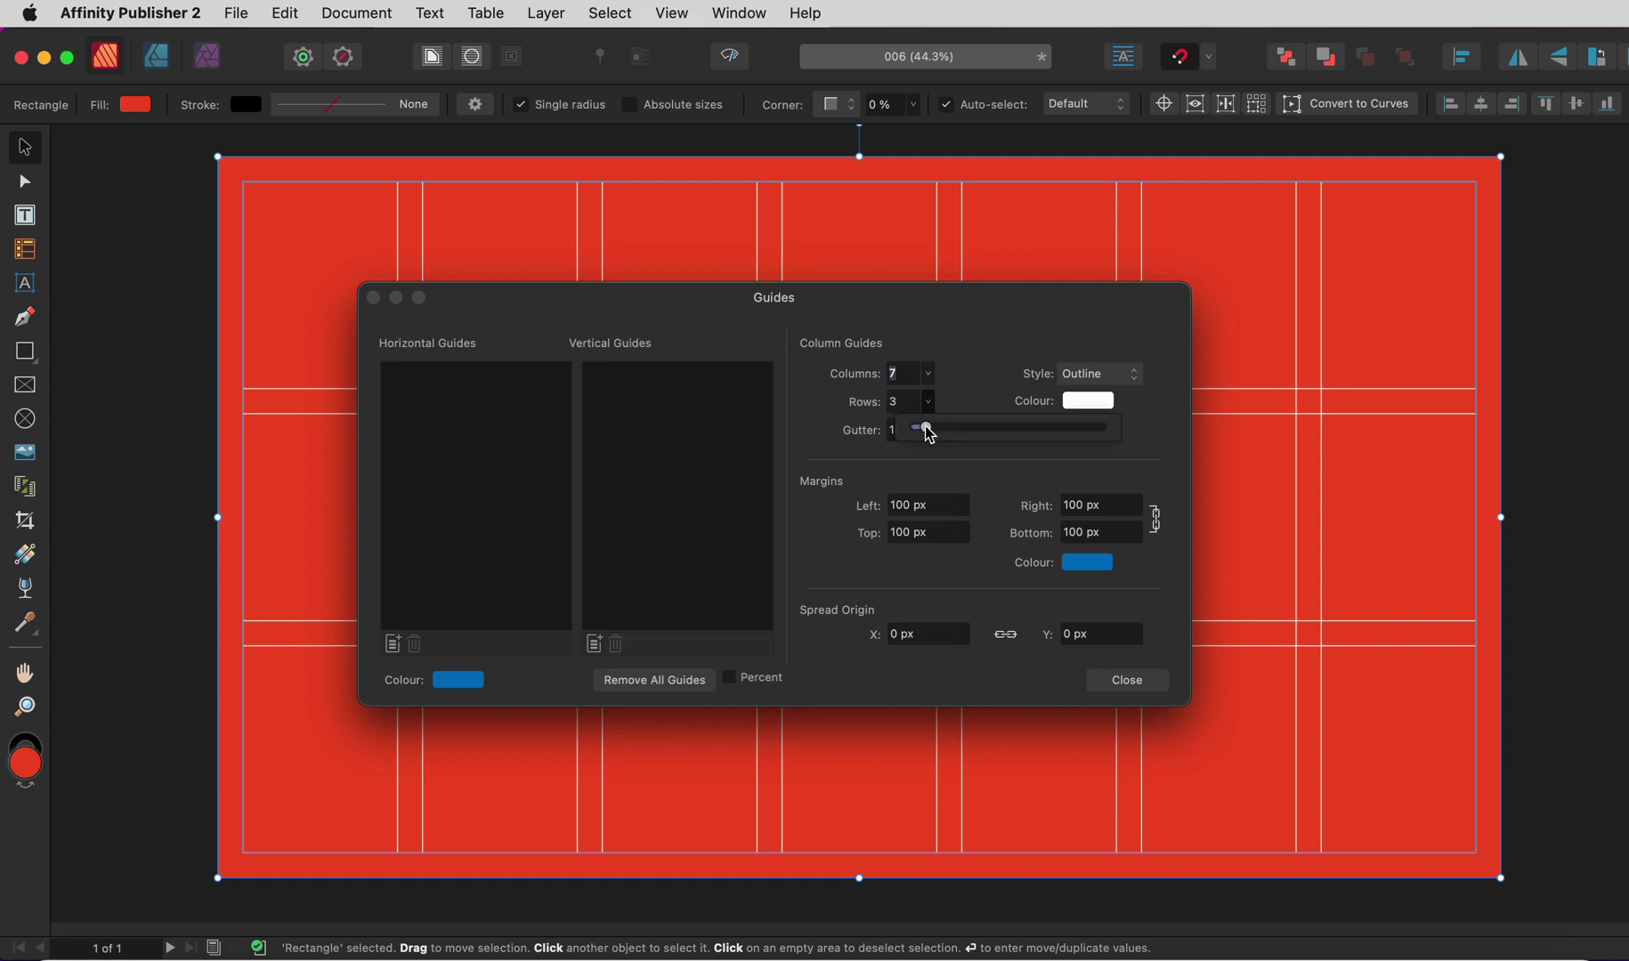
key(Tab)
text(4)
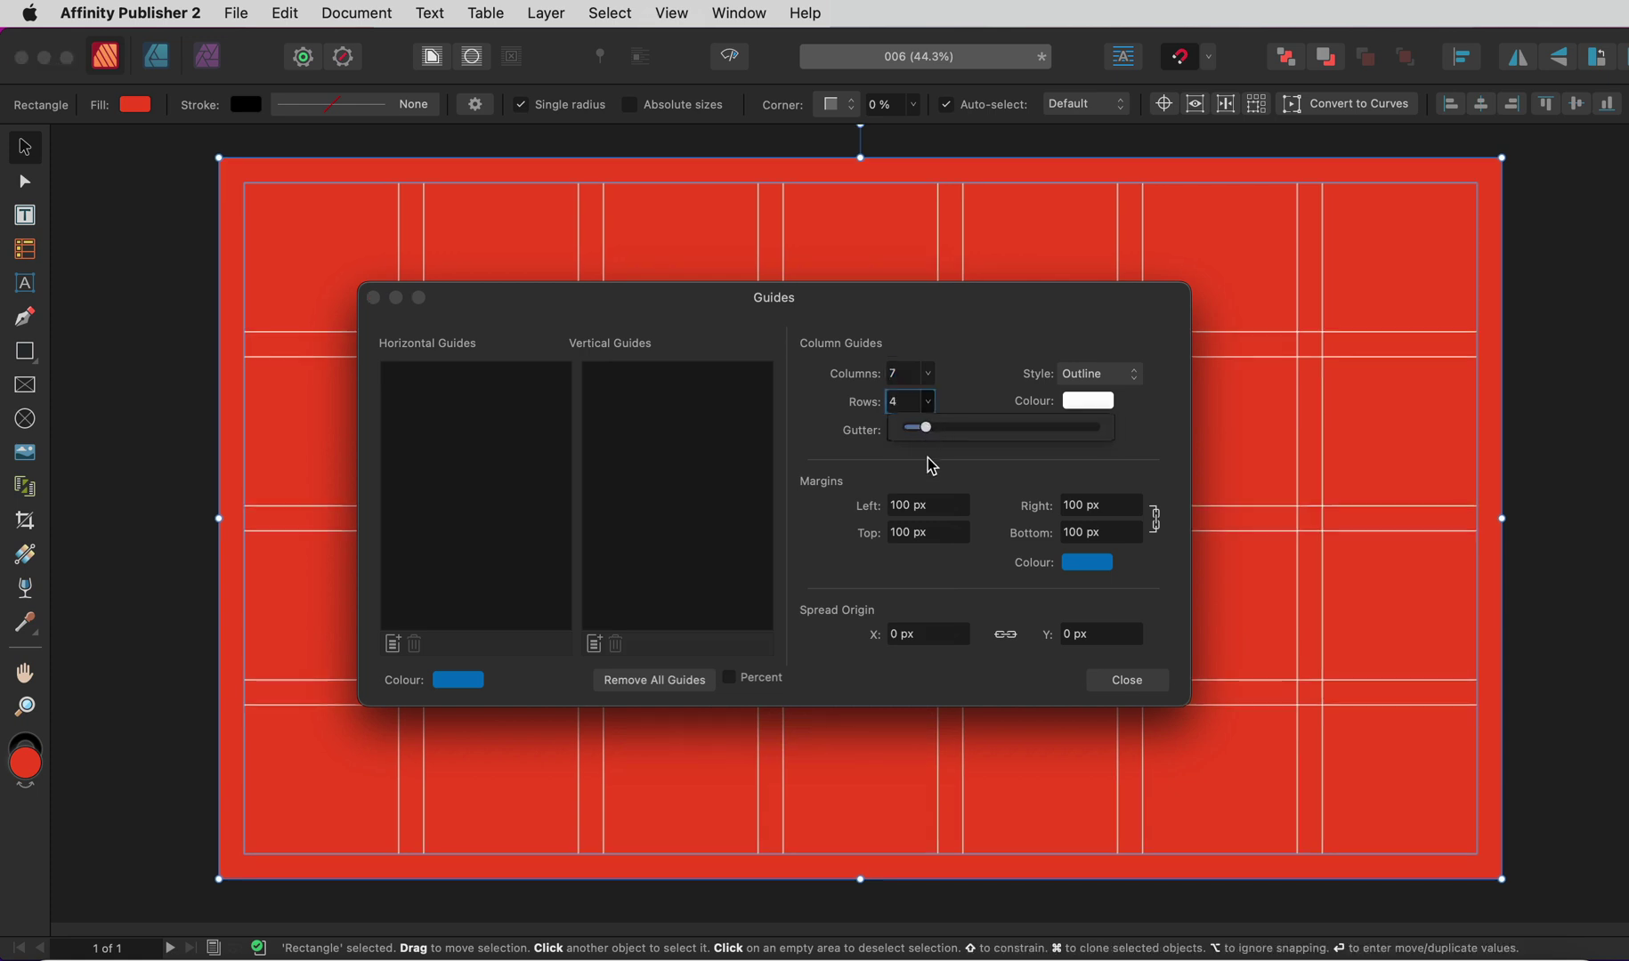
click(931, 465)
click(903, 430)
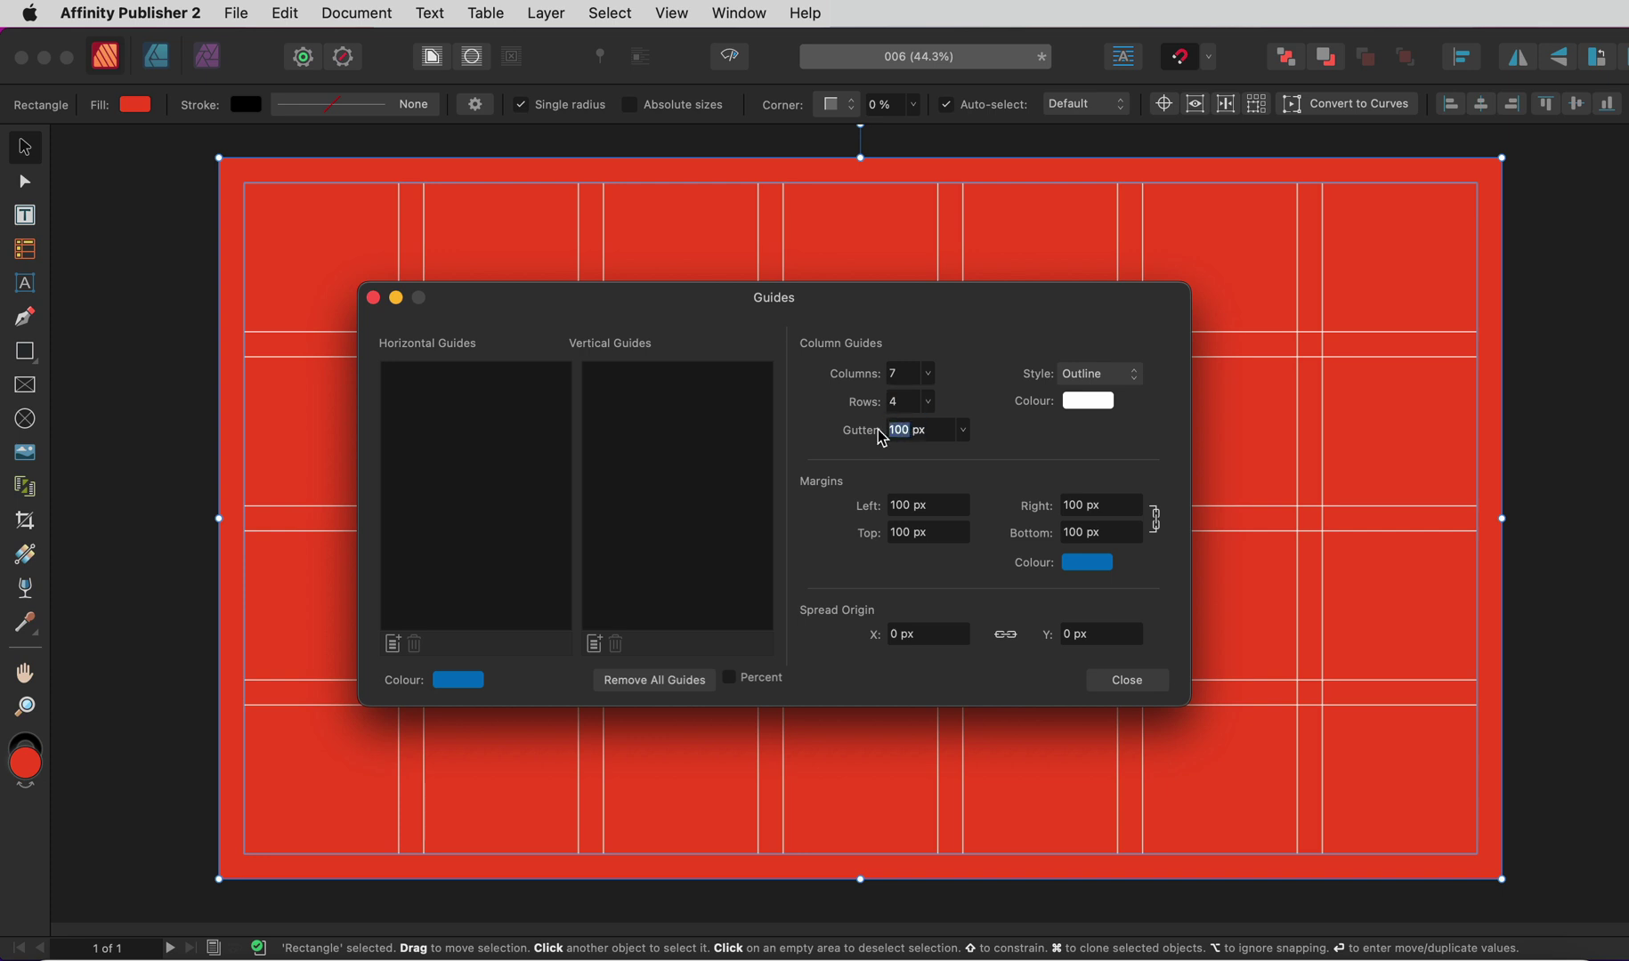
text(50)
click(895, 401)
click(1132, 686)
key(t)
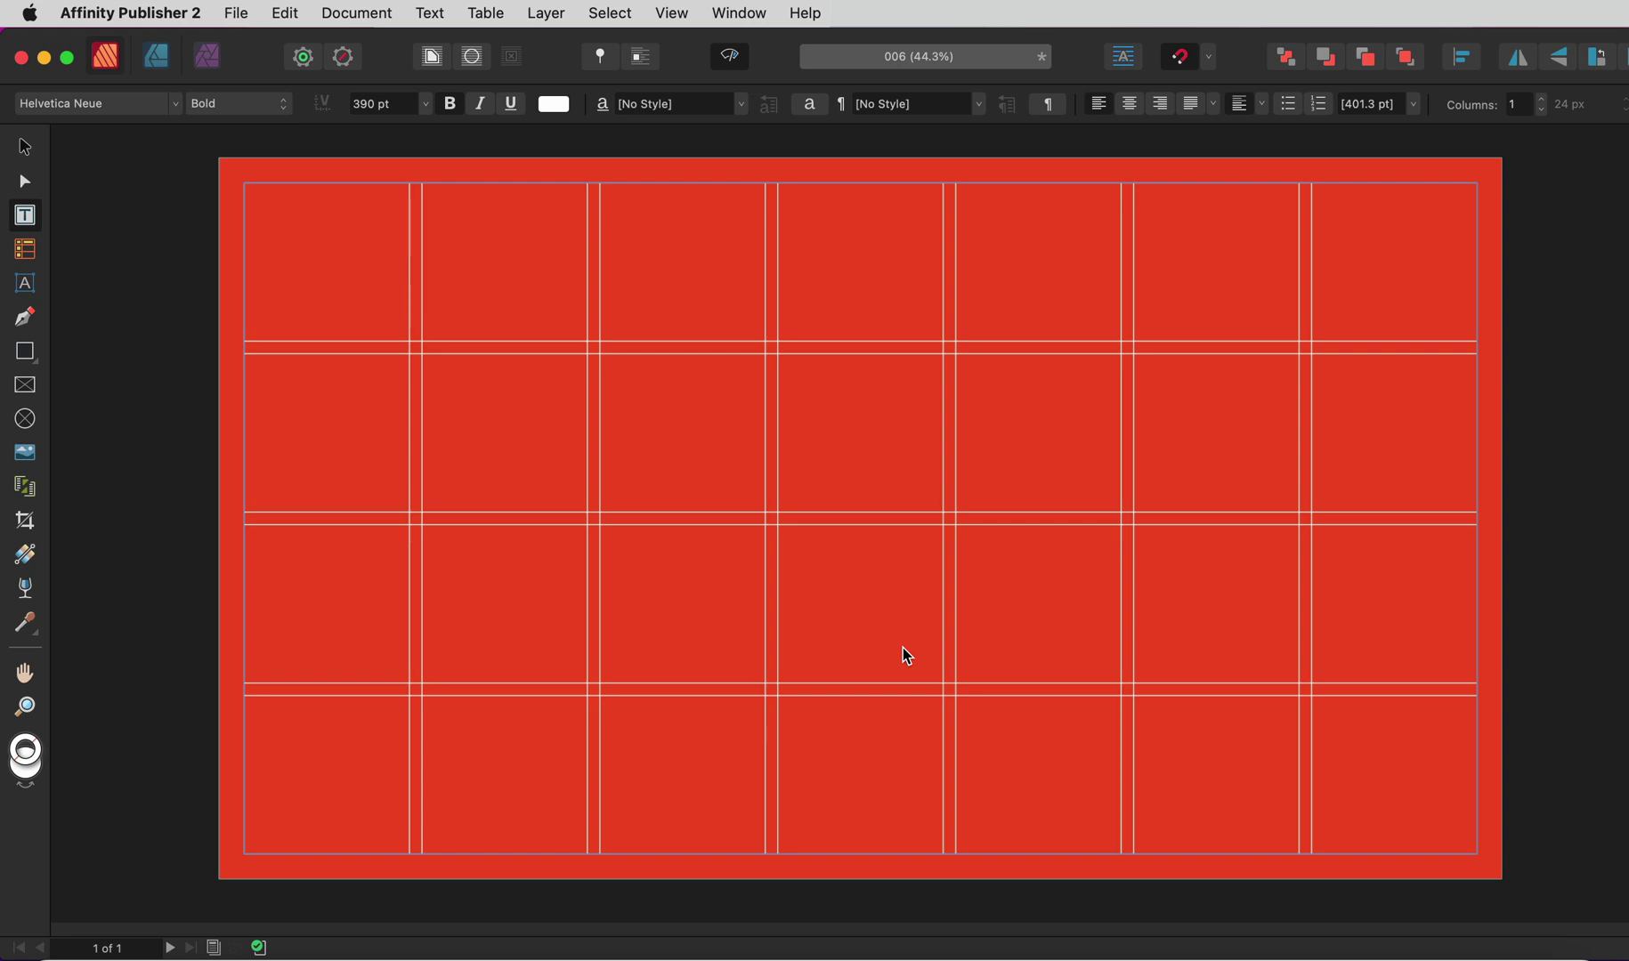
Draw a text frame, paste the headline 'Small choices carve deep paths.', and size it 300 pt.
key(Escape)
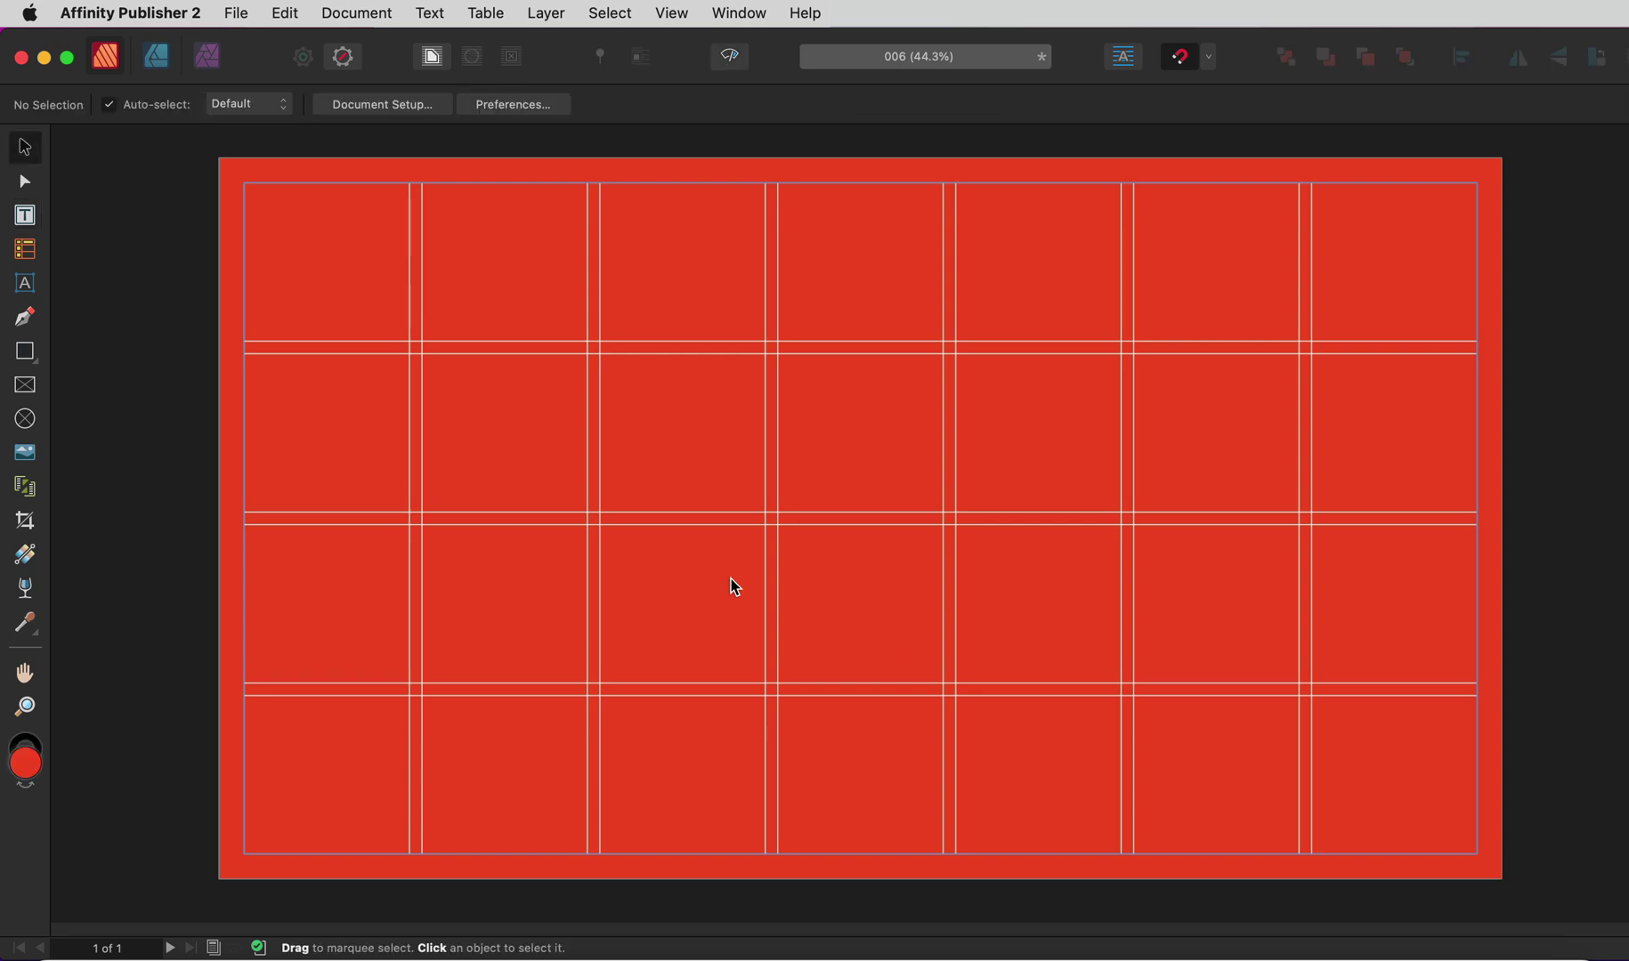
click(27, 215)
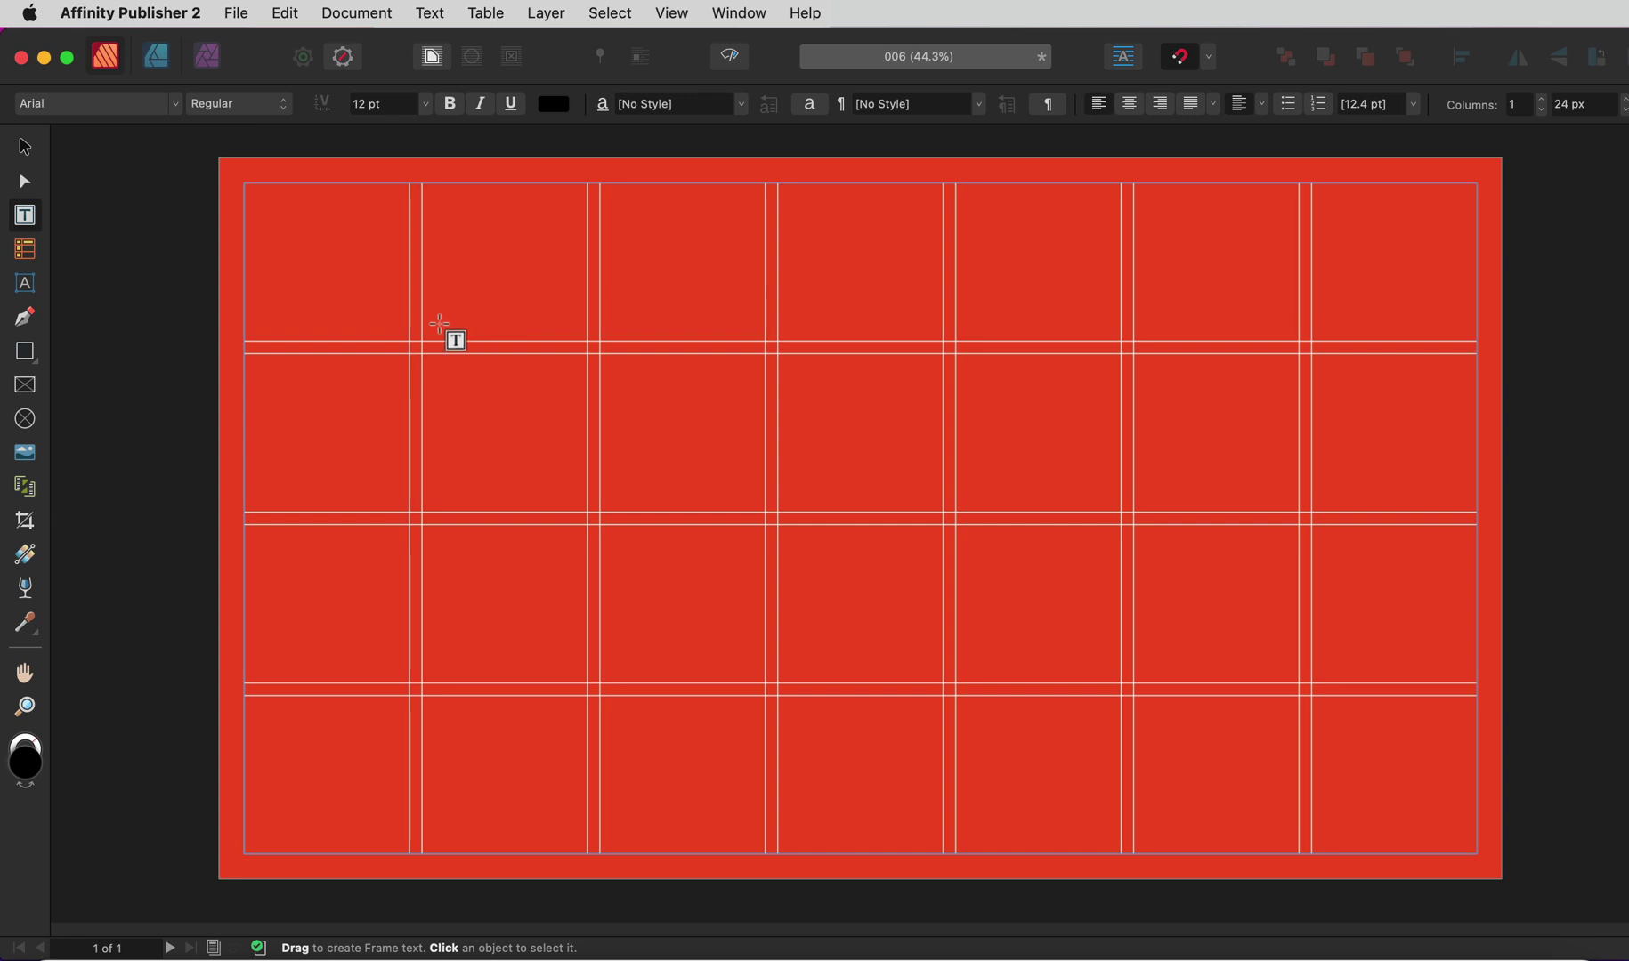
drag(410, 341, 1133, 696)
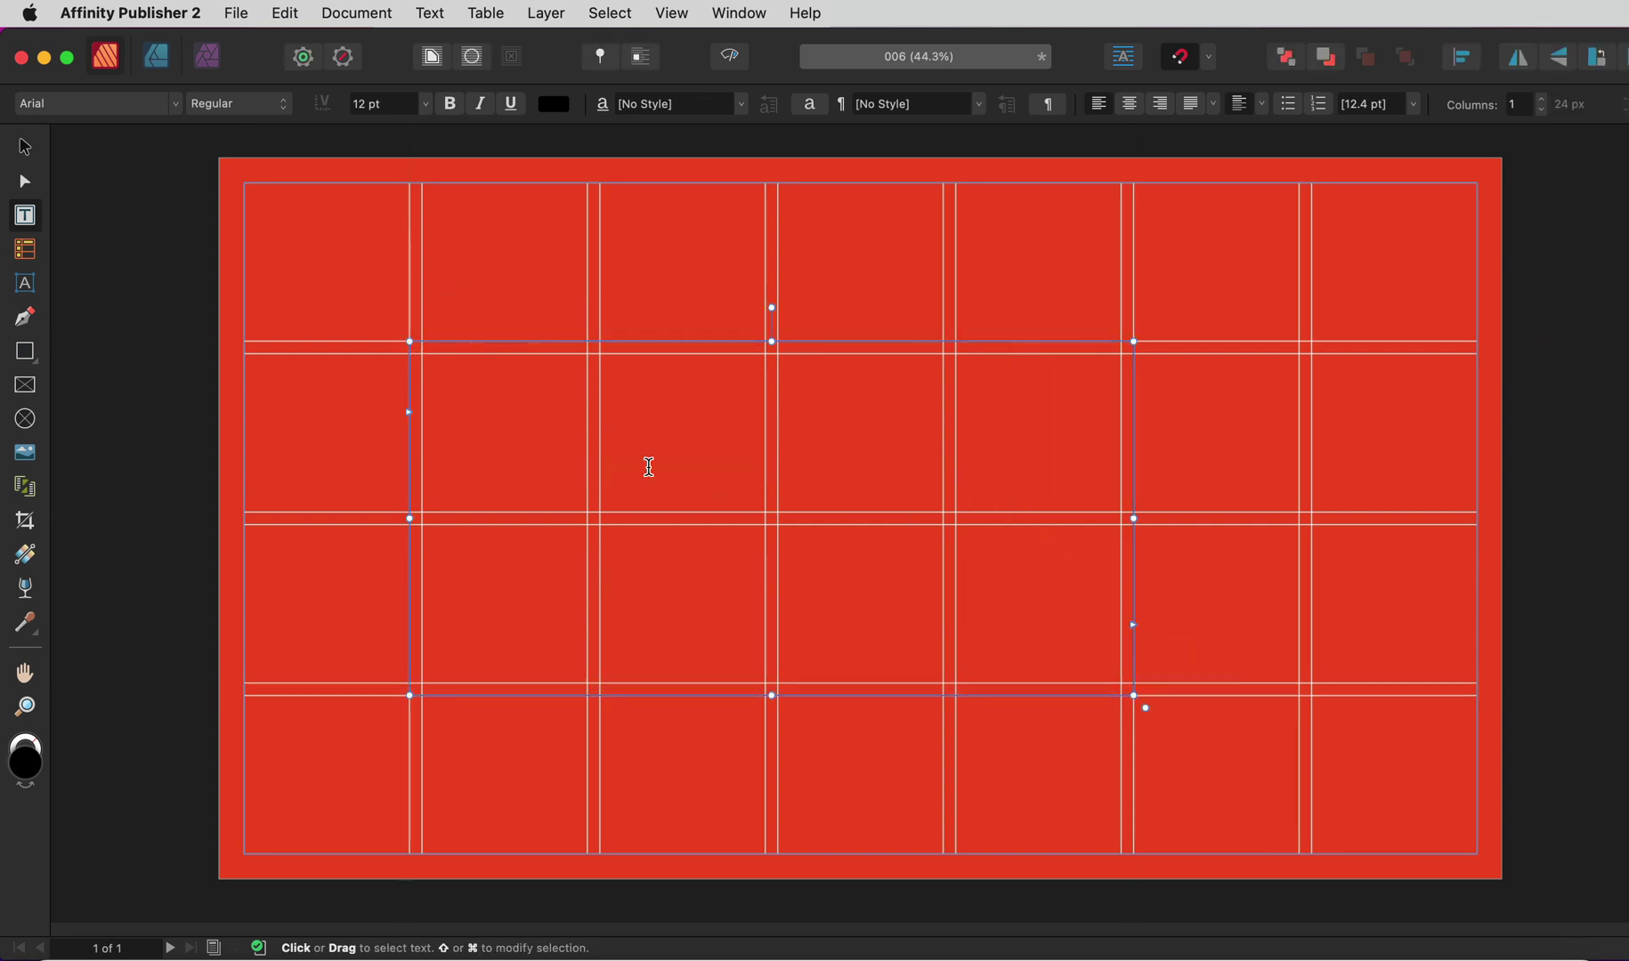
key(super+v)
key(Escape)
click(381, 103)
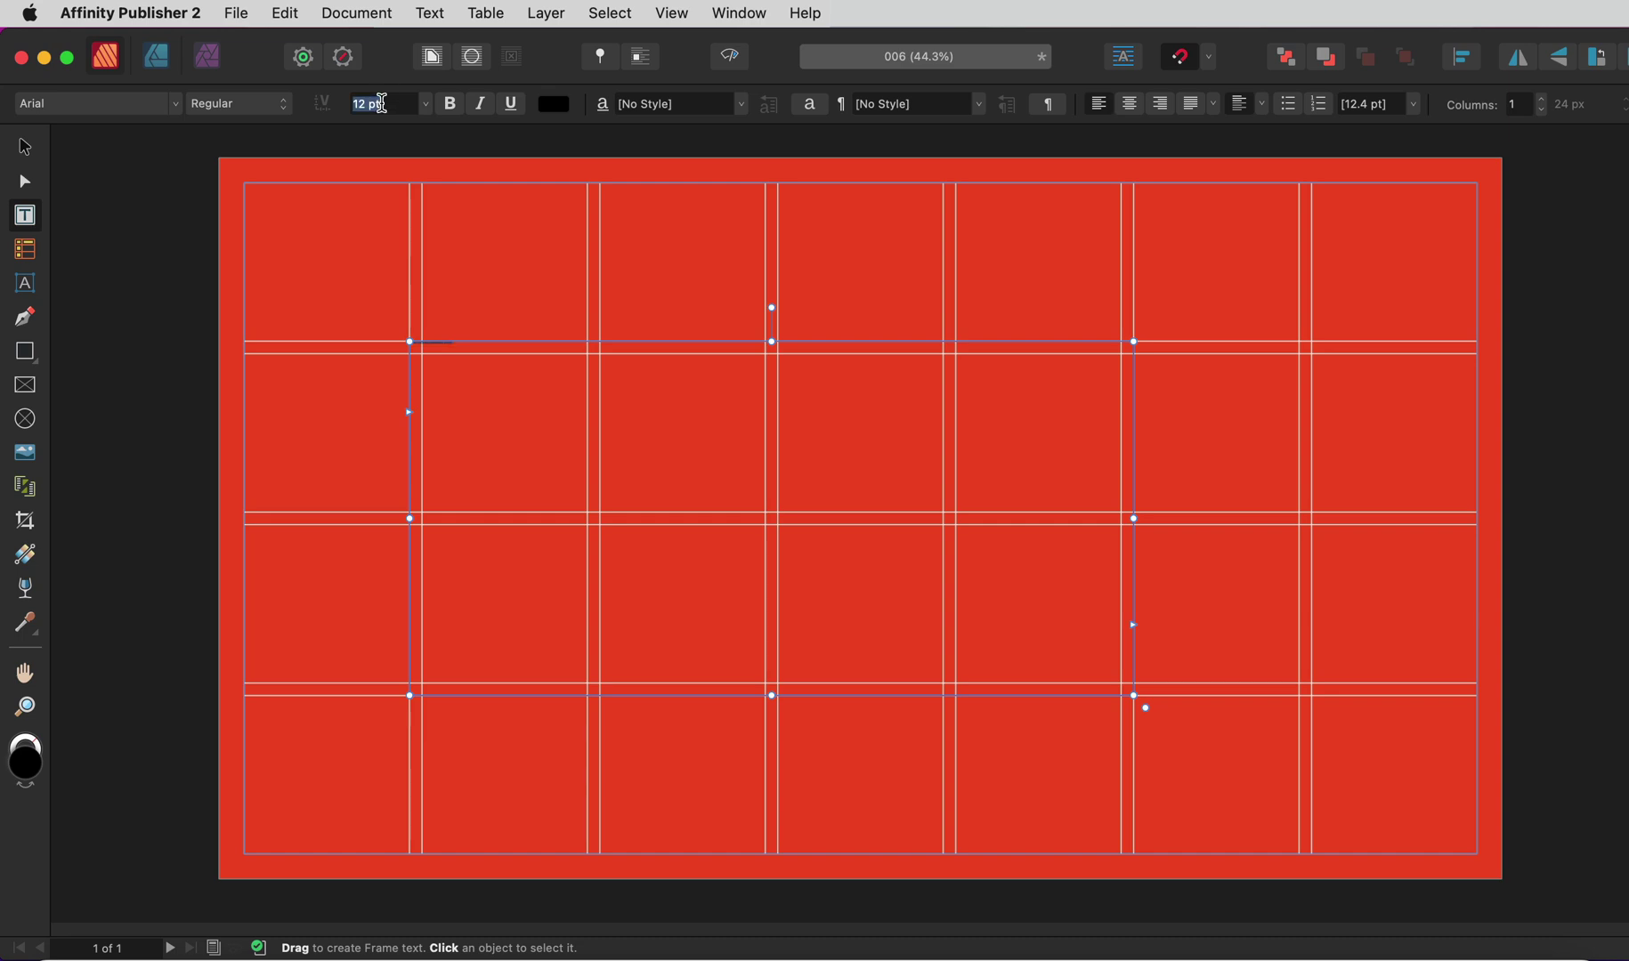
text(300)
key(Return)
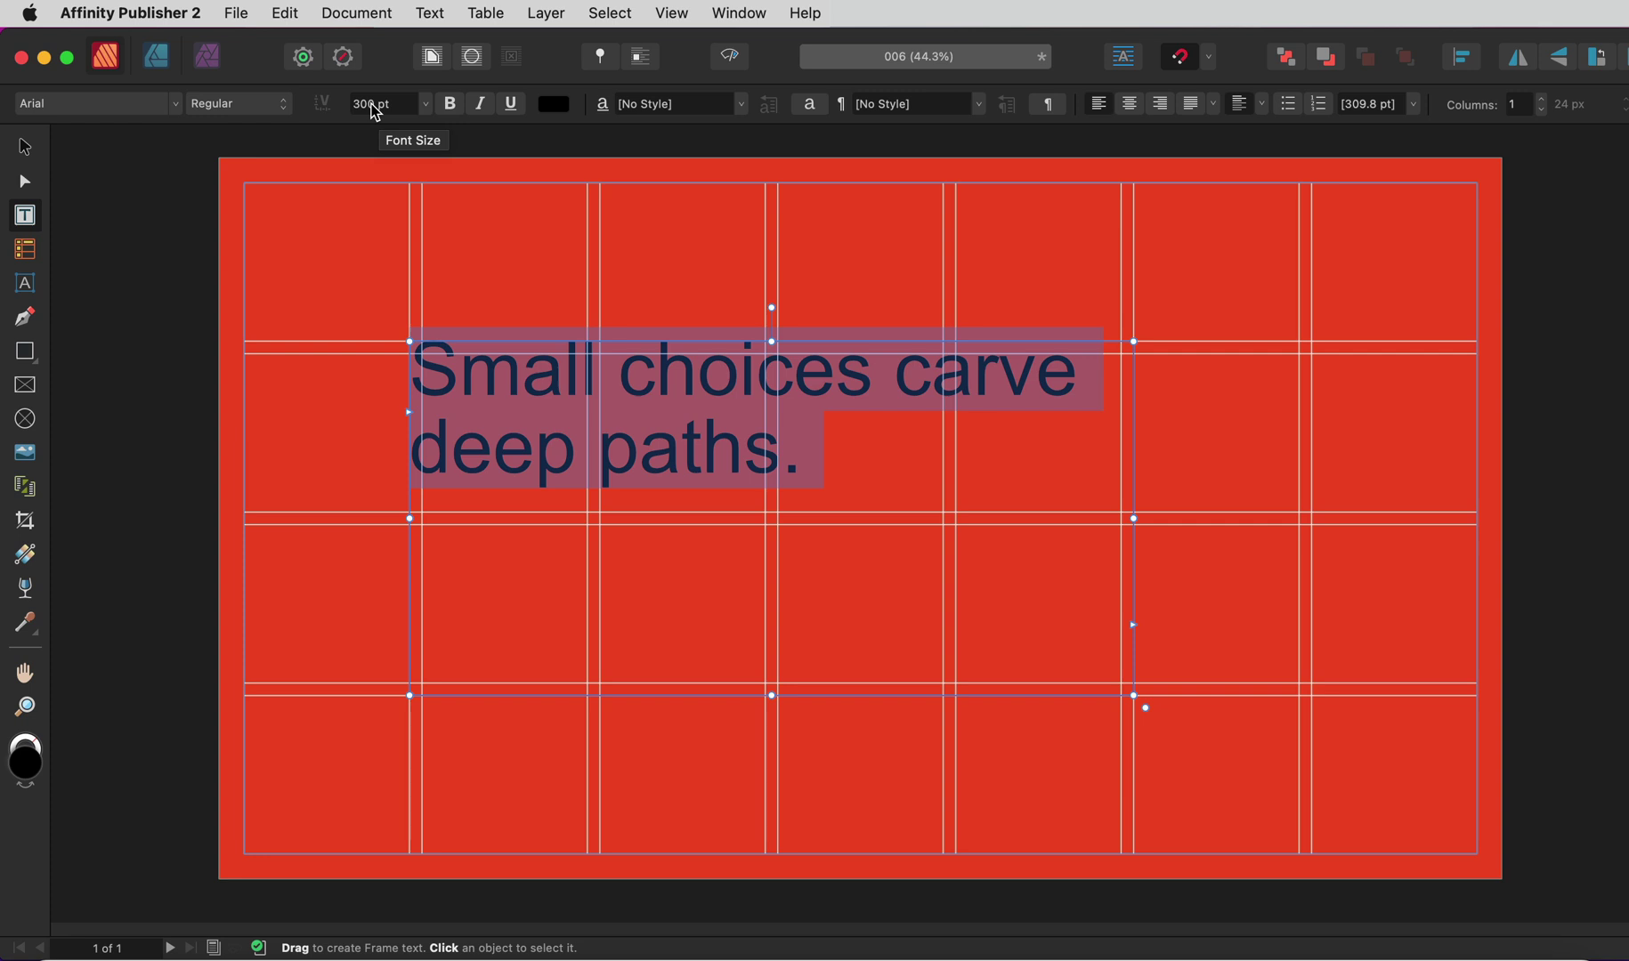
Set the headline to 390 pt Helvetica Neue Bold.
click(363, 105)
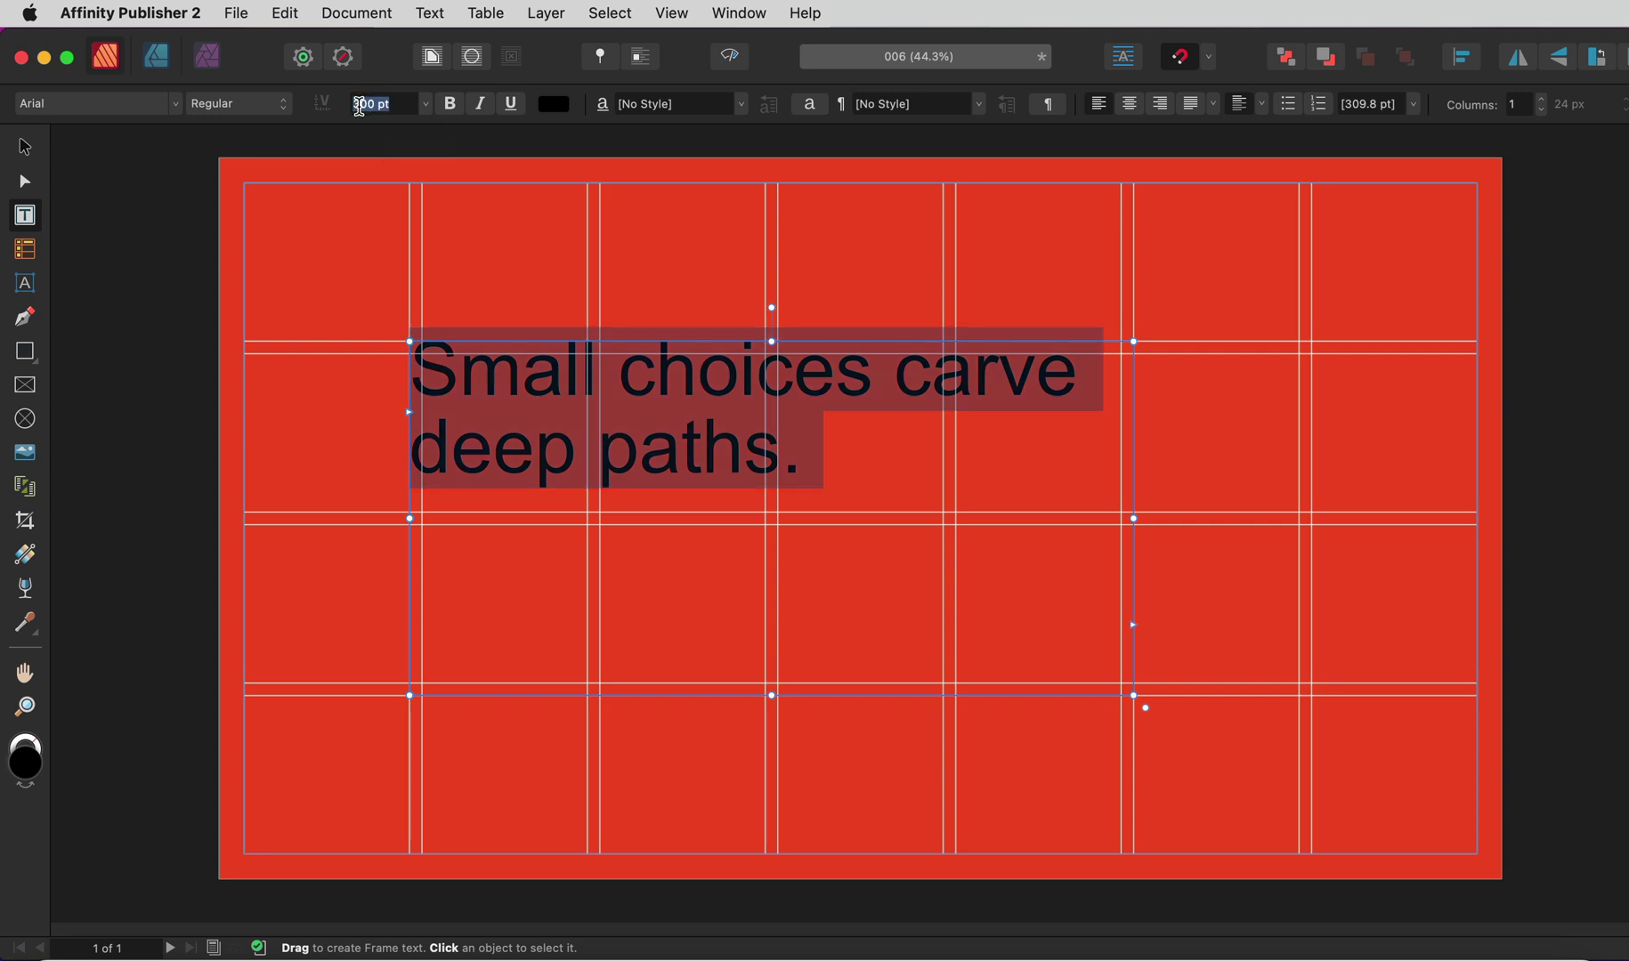
text(390)
key(Return)
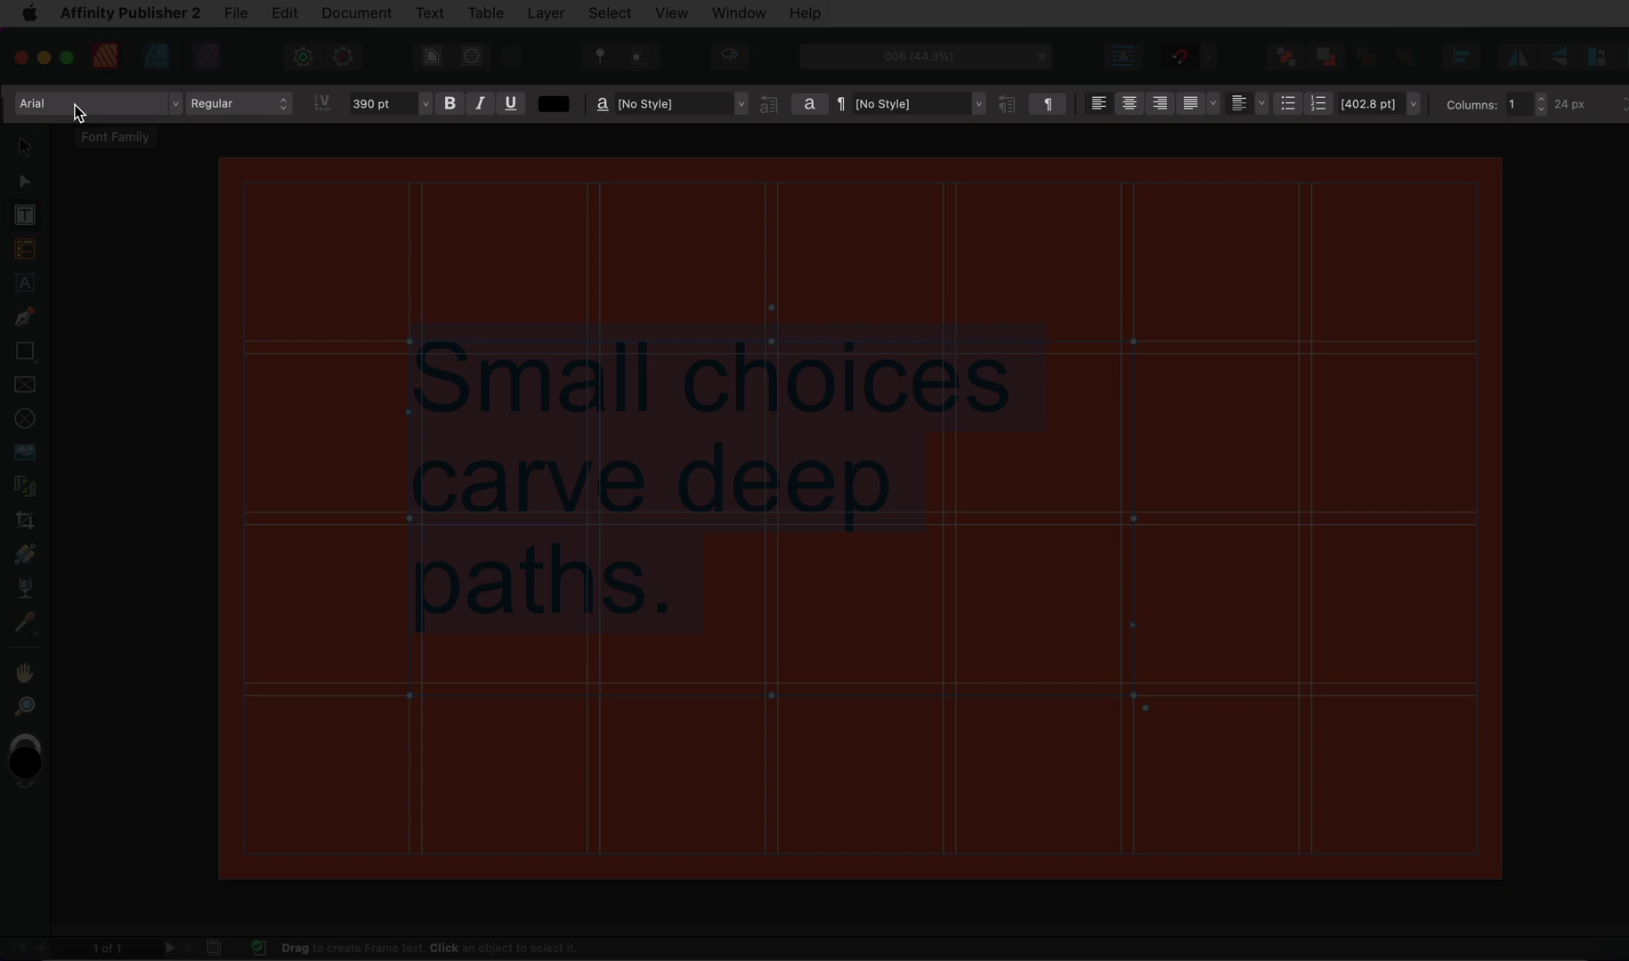
click(74, 105)
text(helvetica)
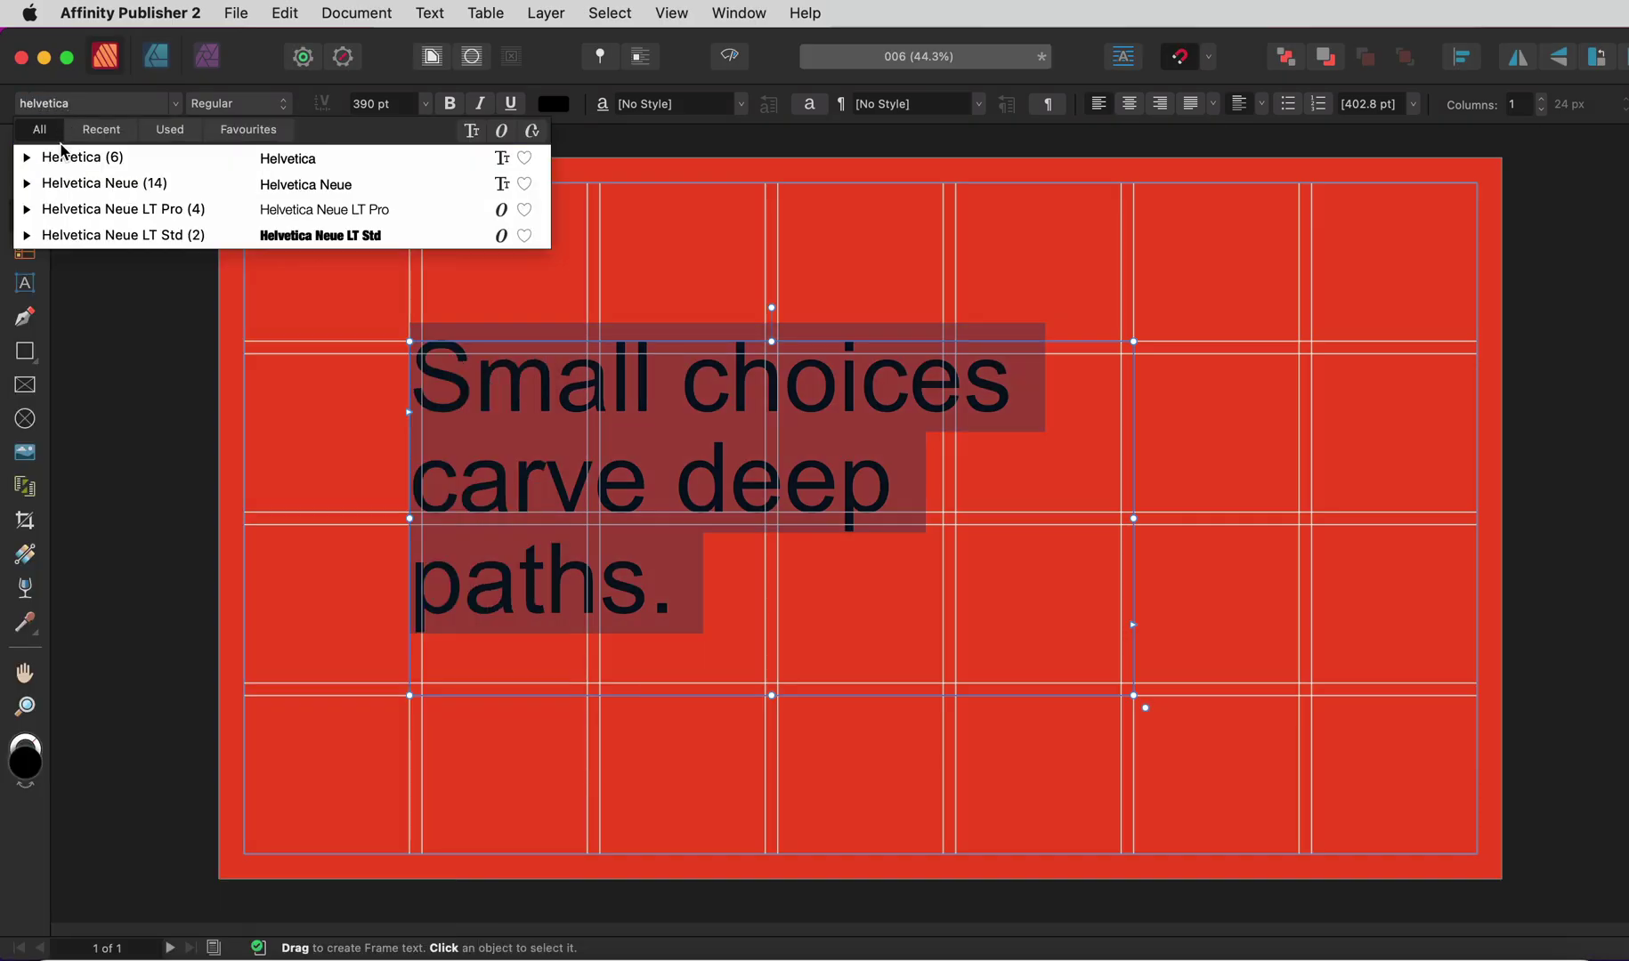
click(70, 189)
click(283, 110)
click(259, 203)
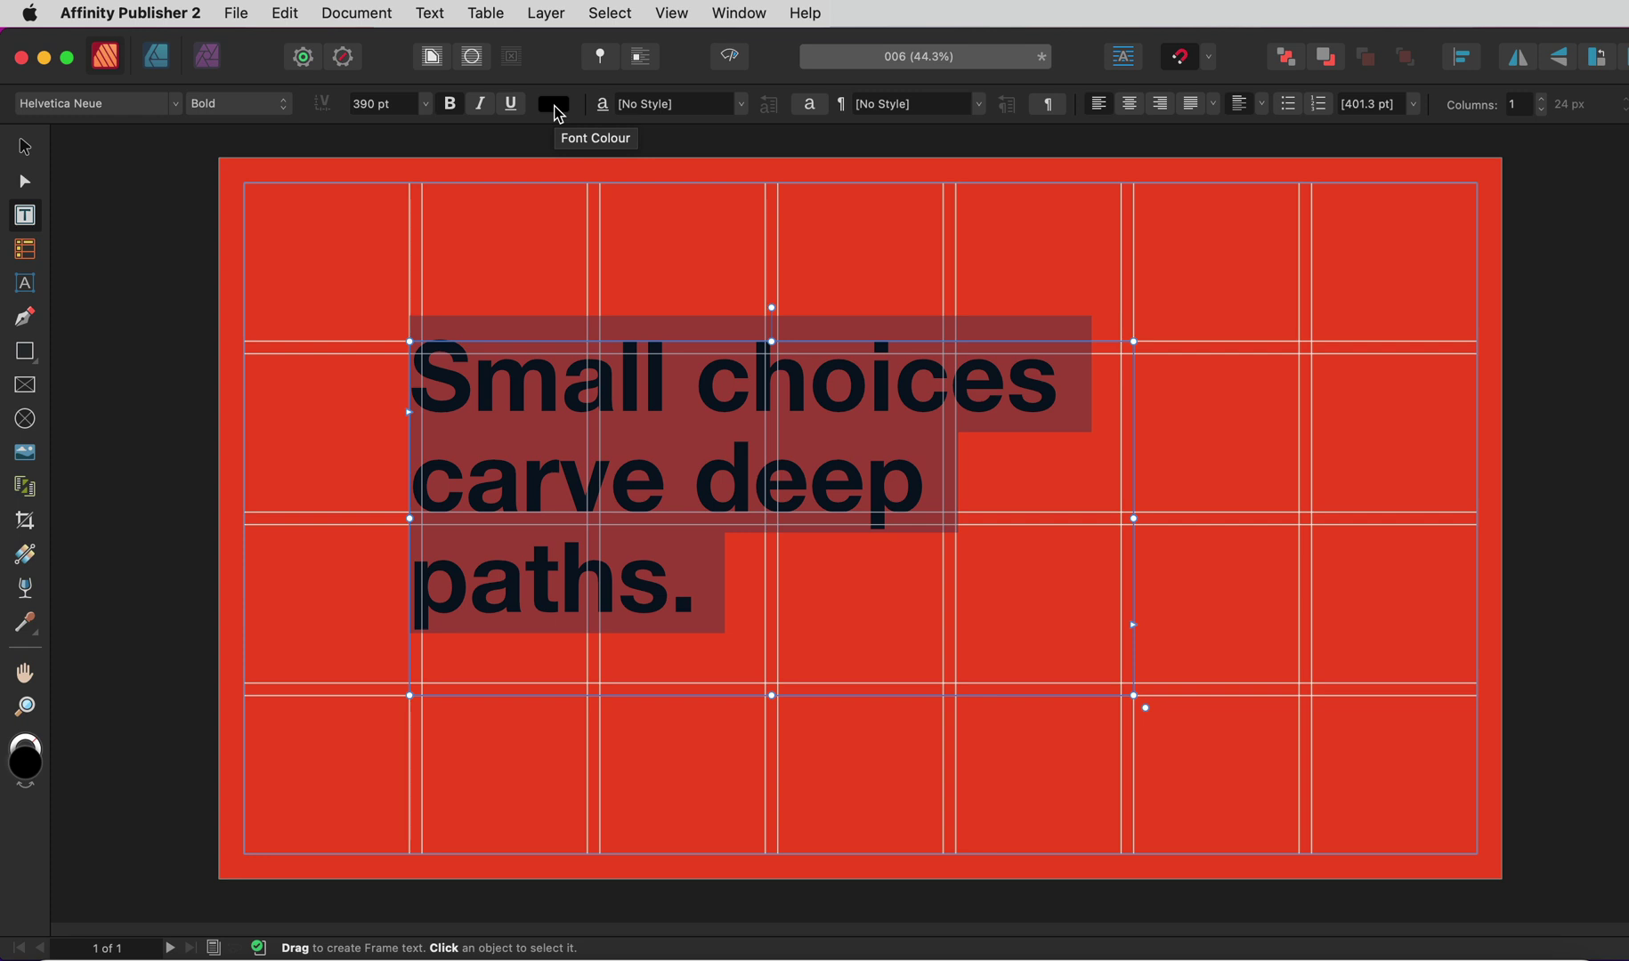
Colour the headline text white.
click(554, 106)
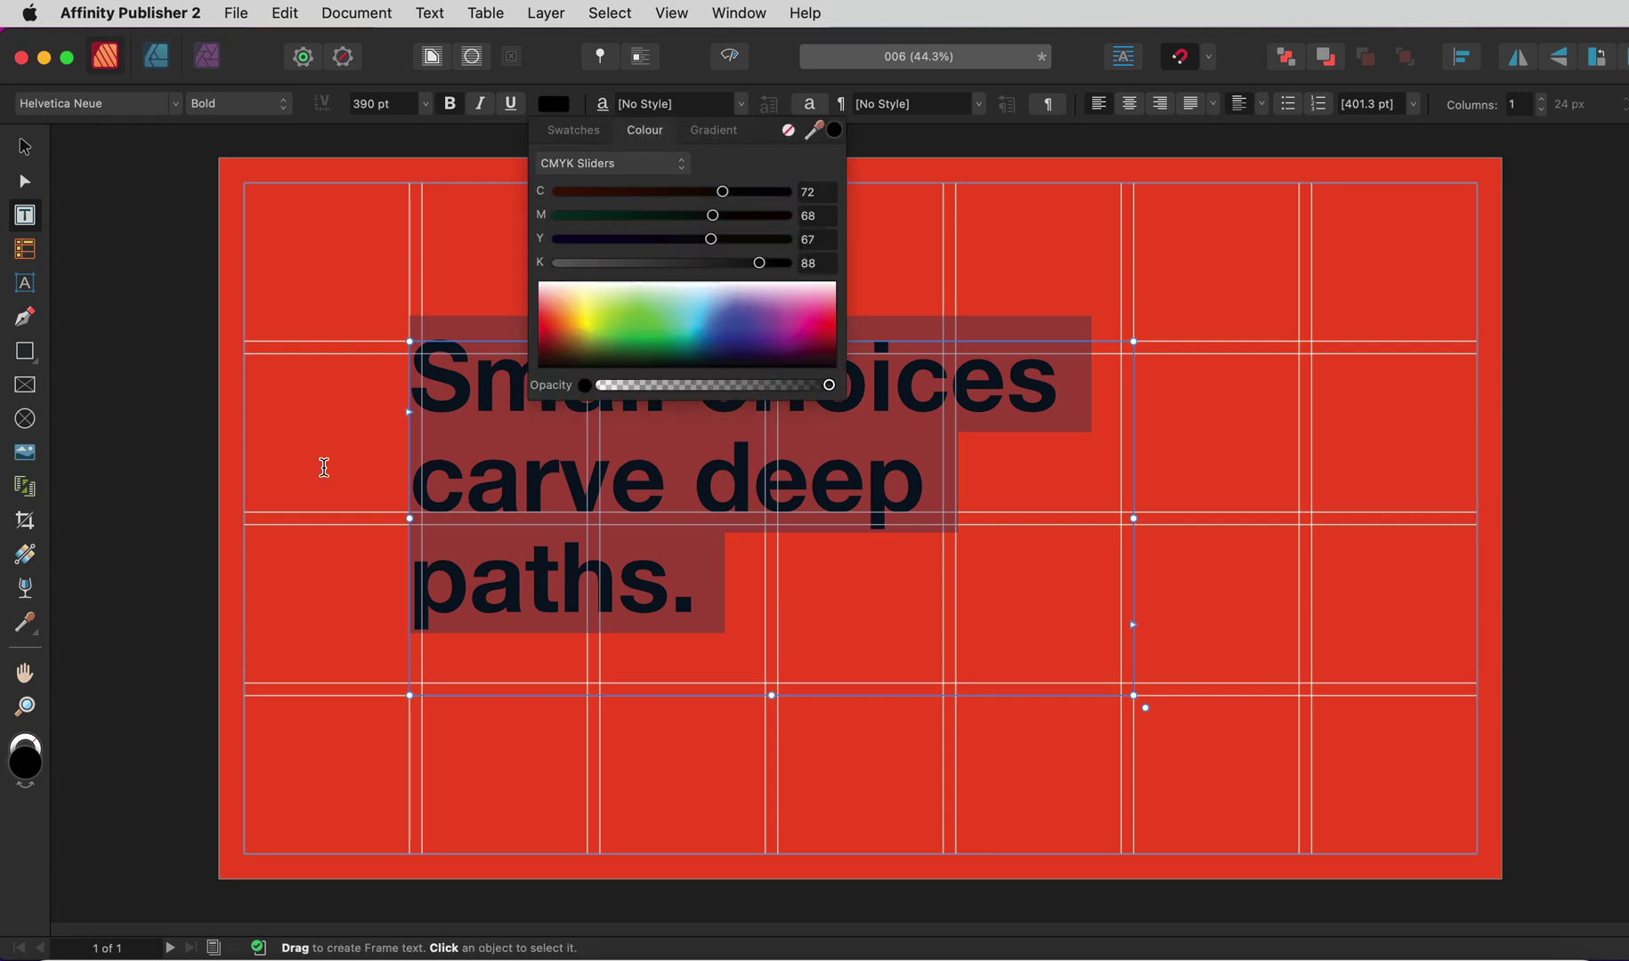
click(549, 294)
drag(549, 294, 541, 284)
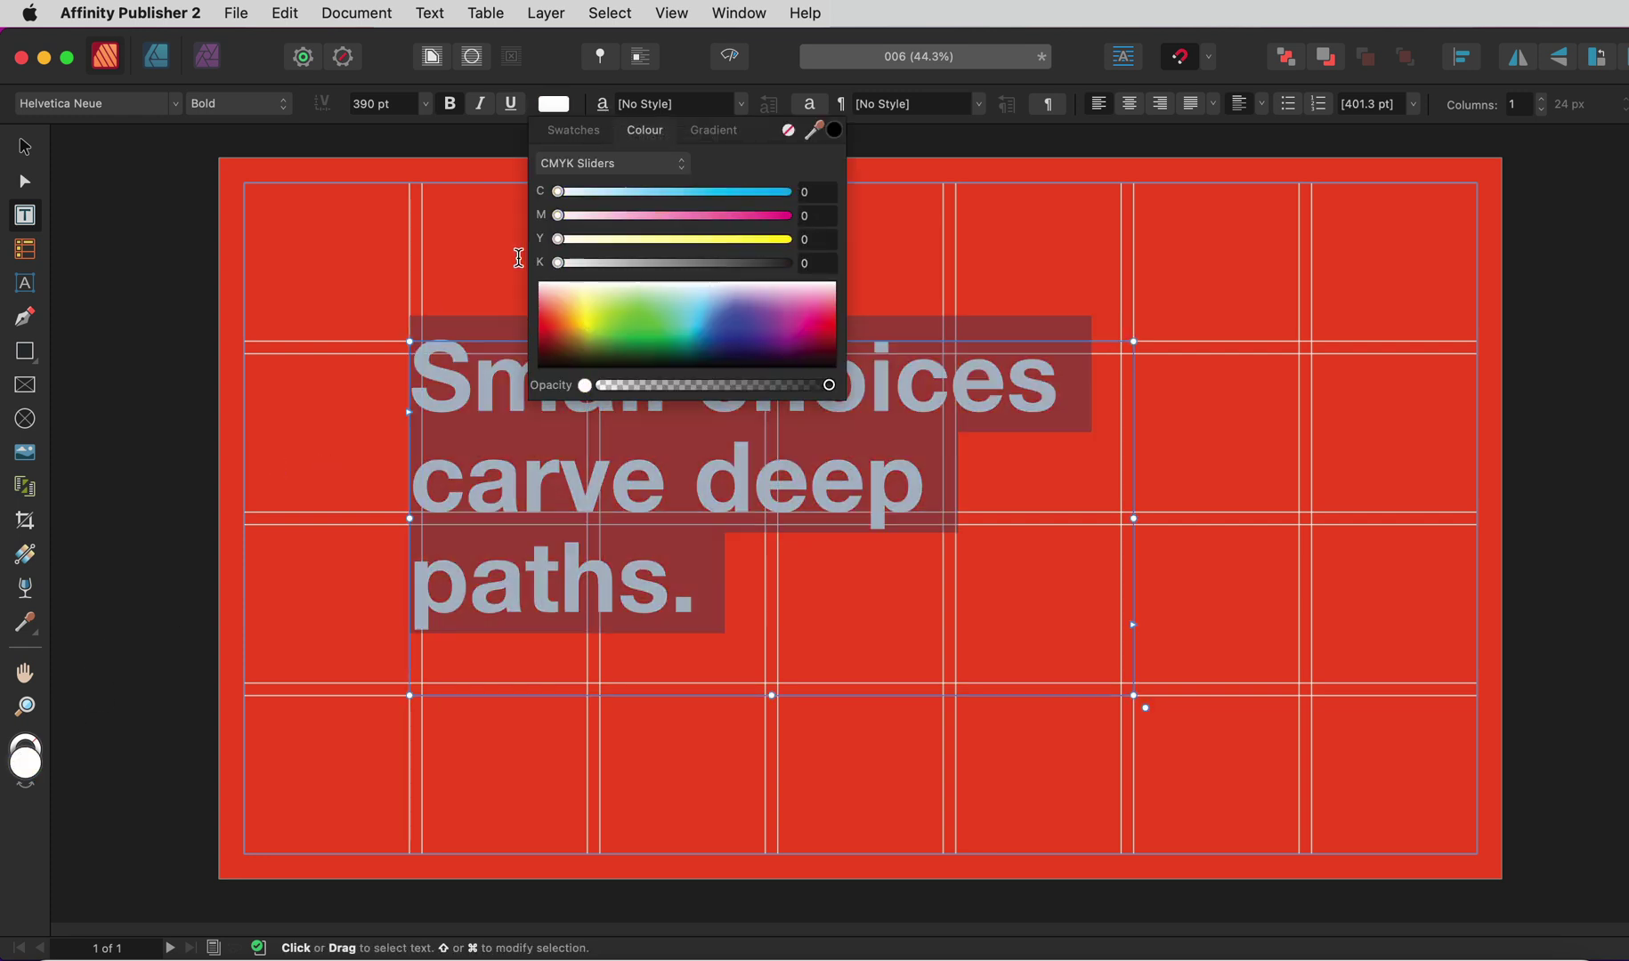
key(Escape)
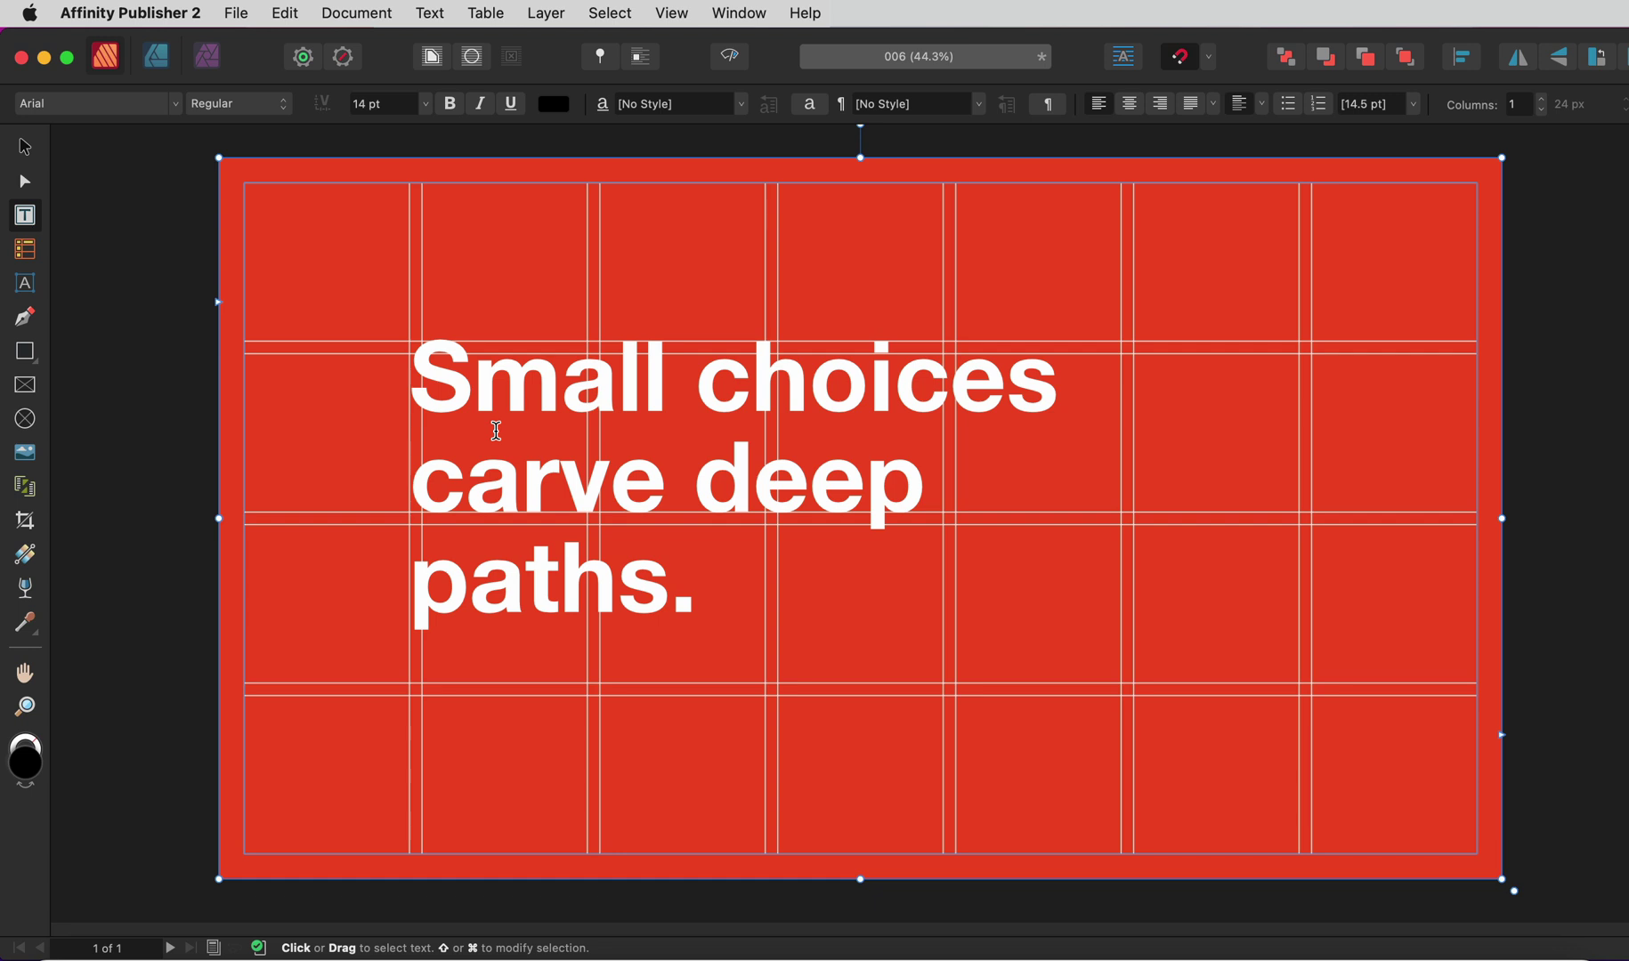
Stretch the headline frame's sides to the column guides and trim its height to two lines.
click(496, 431)
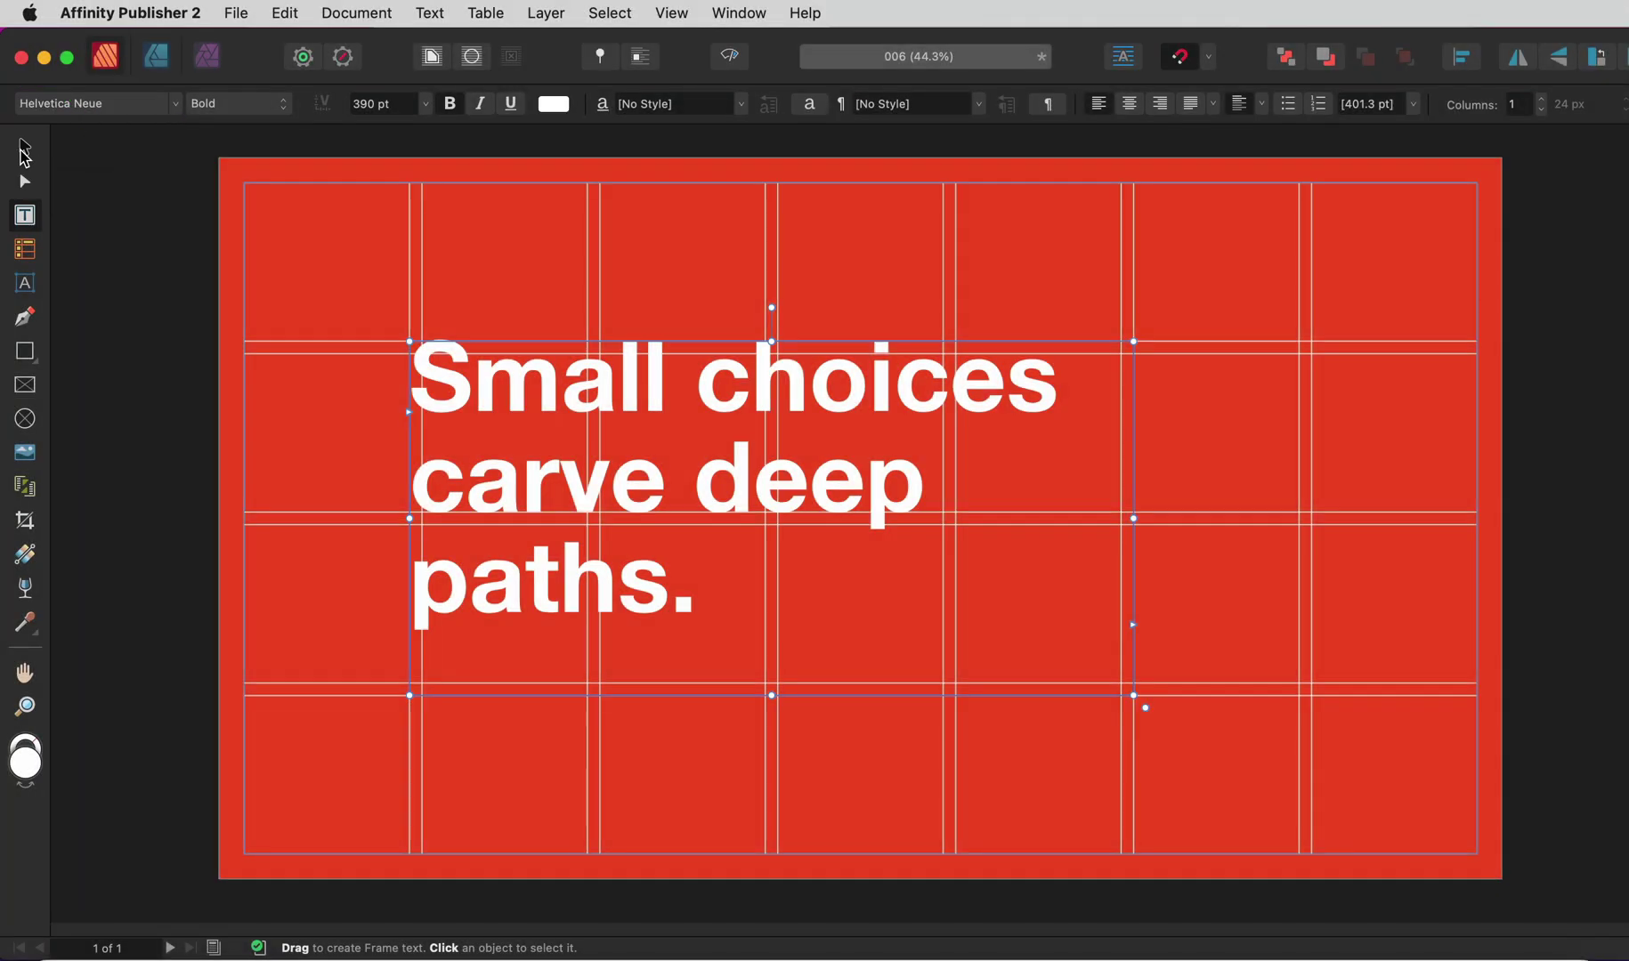
click(25, 147)
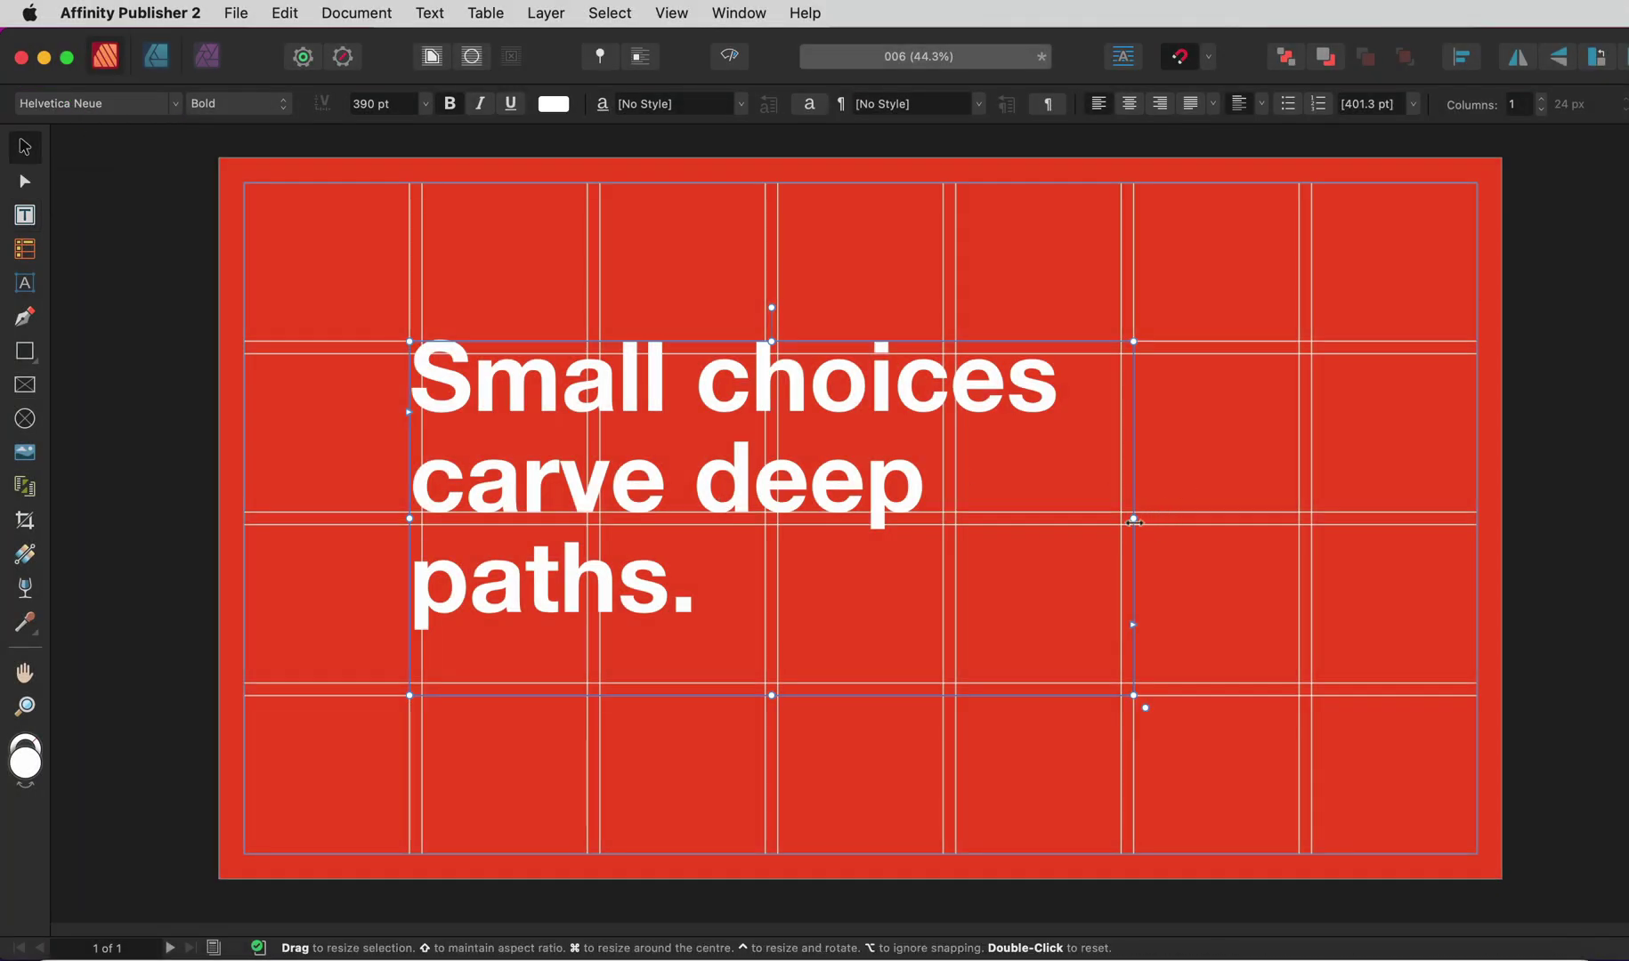
drag(1133, 521, 1300, 517)
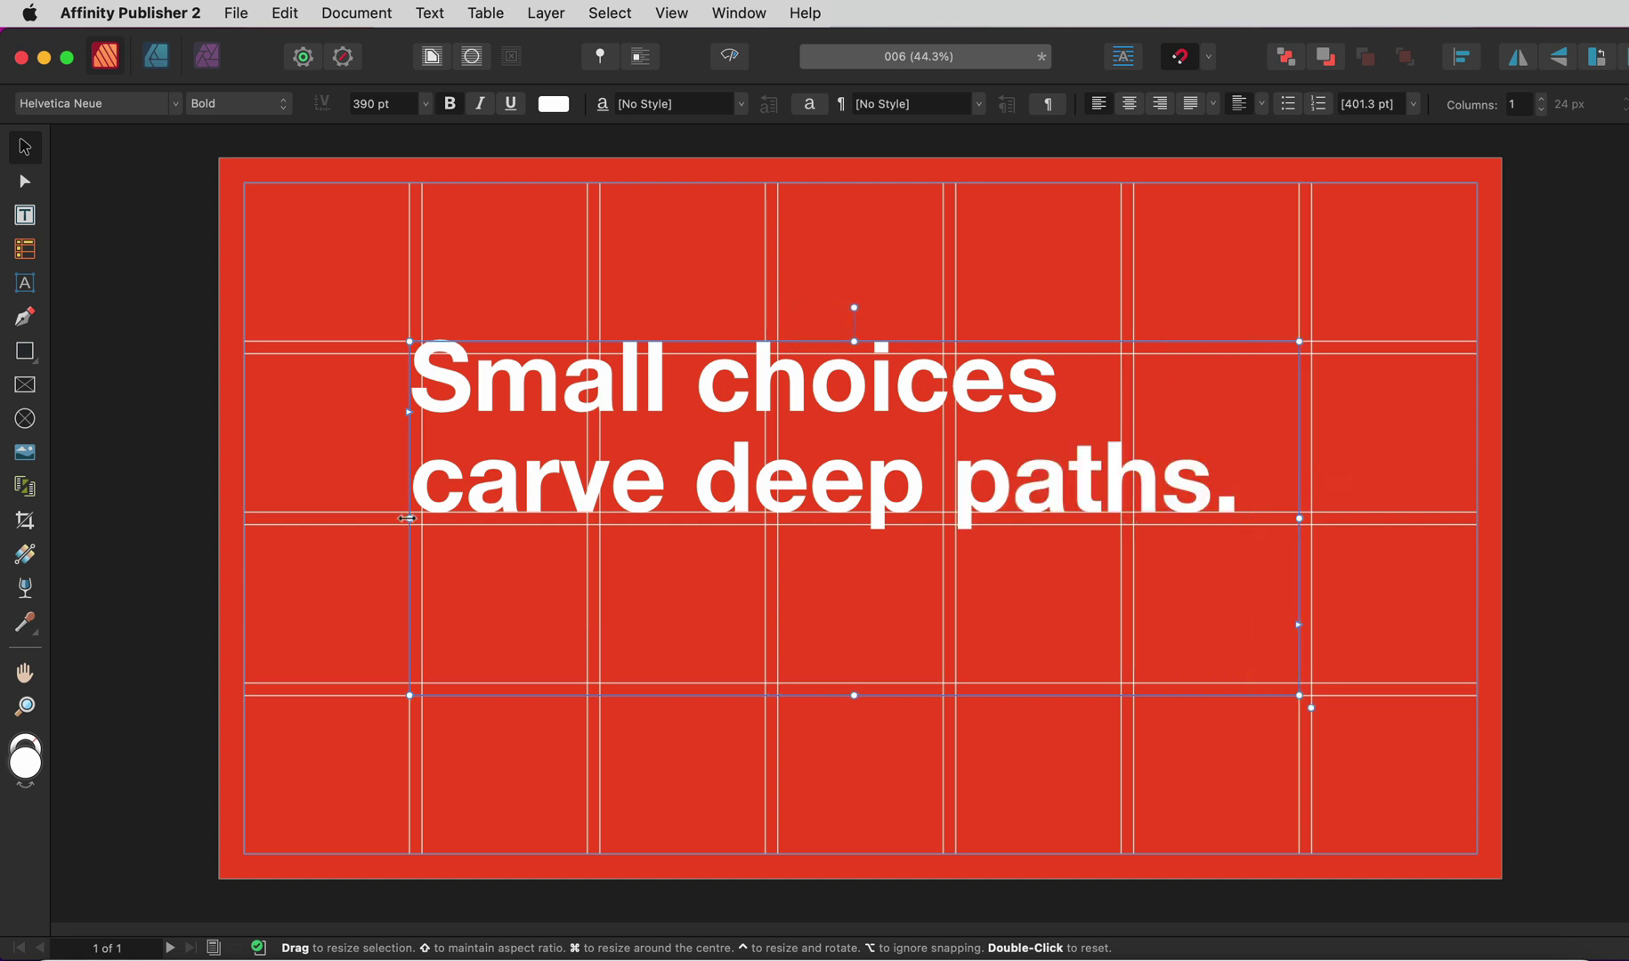
drag(406, 518, 422, 519)
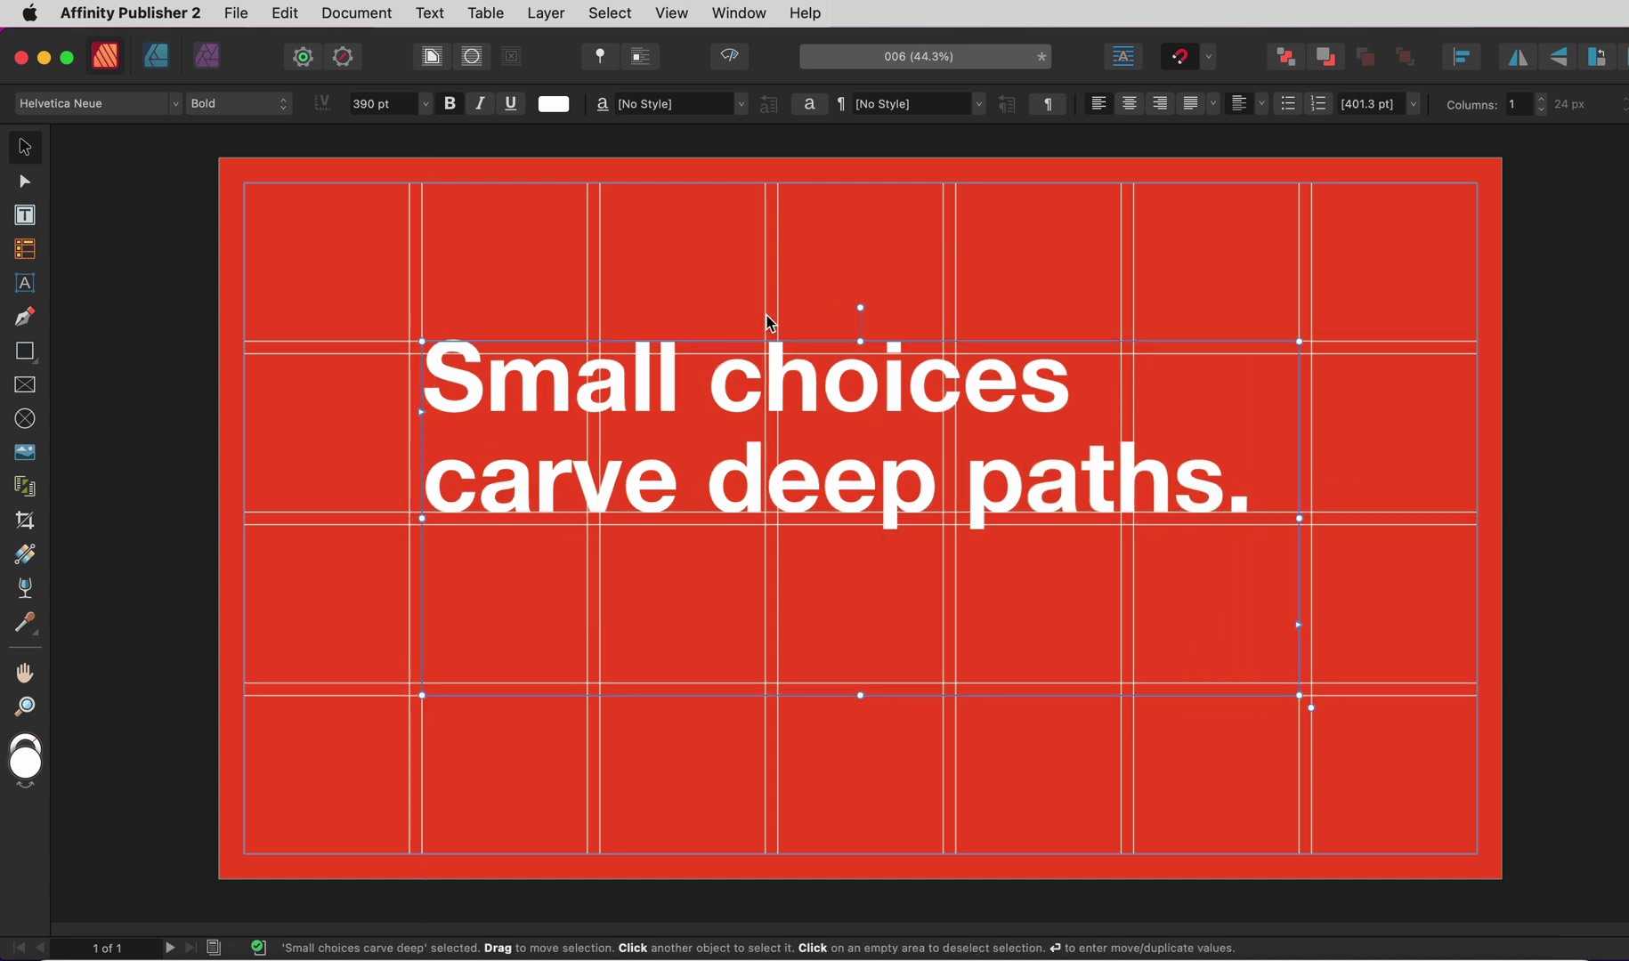
drag(860, 341, 860, 353)
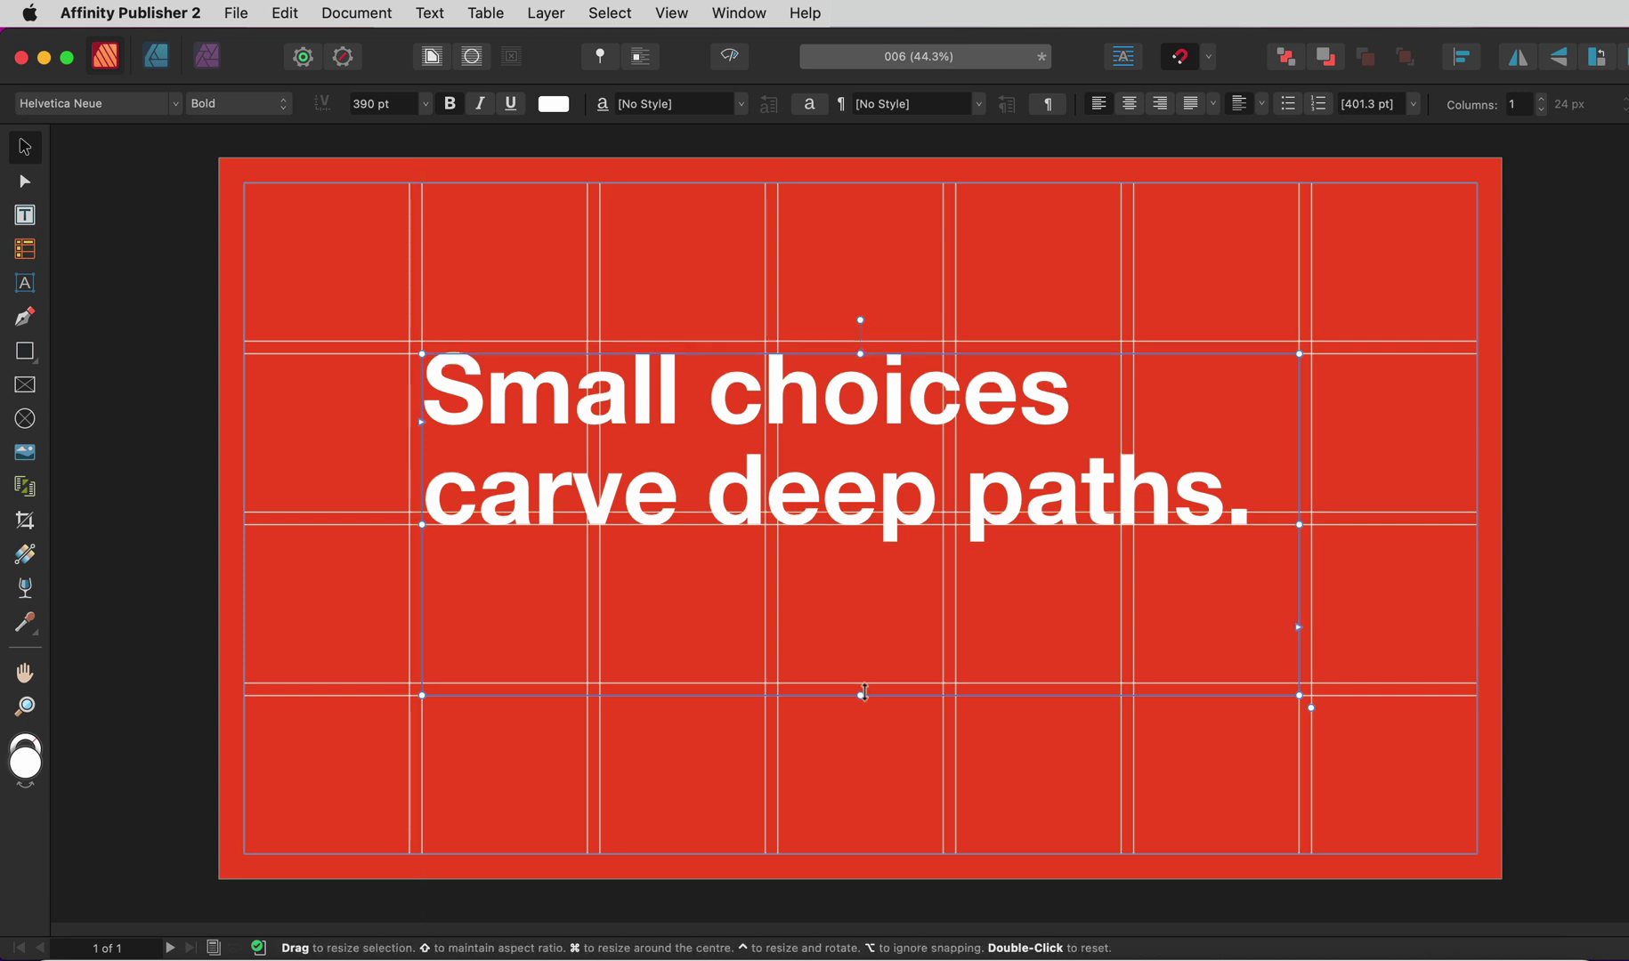
drag(860, 695, 845, 529)
key(t)
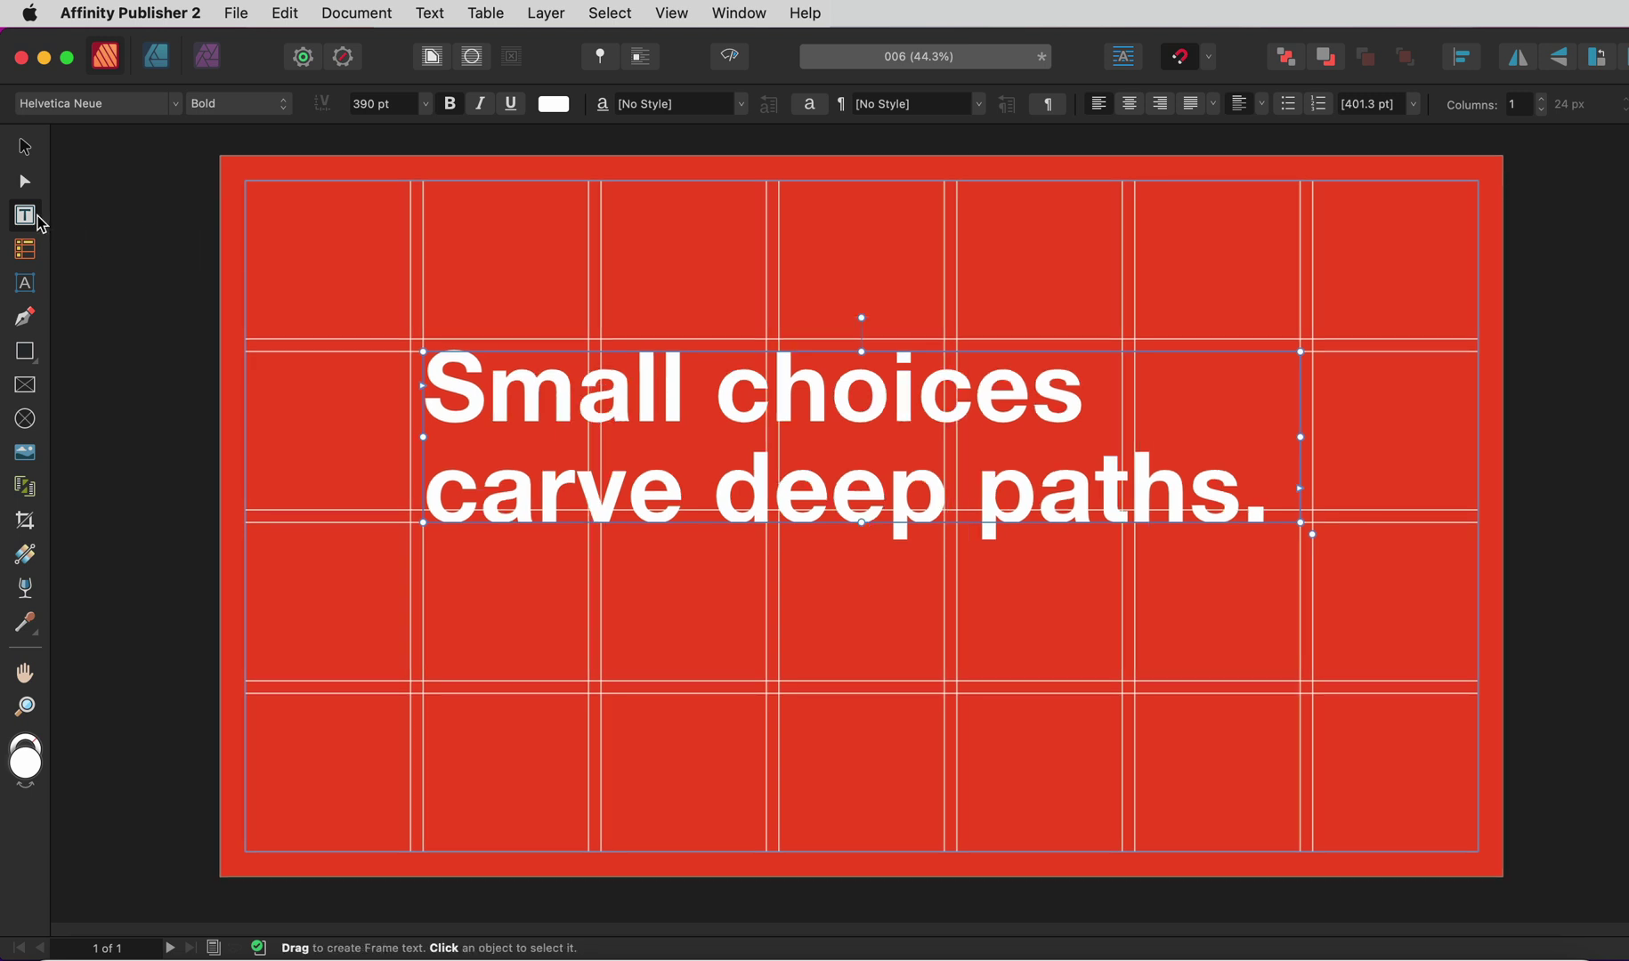
Draw a text frame below the headline, widen it to the guide, and paste the body paragraph.
drag(165, 554, 476, 732)
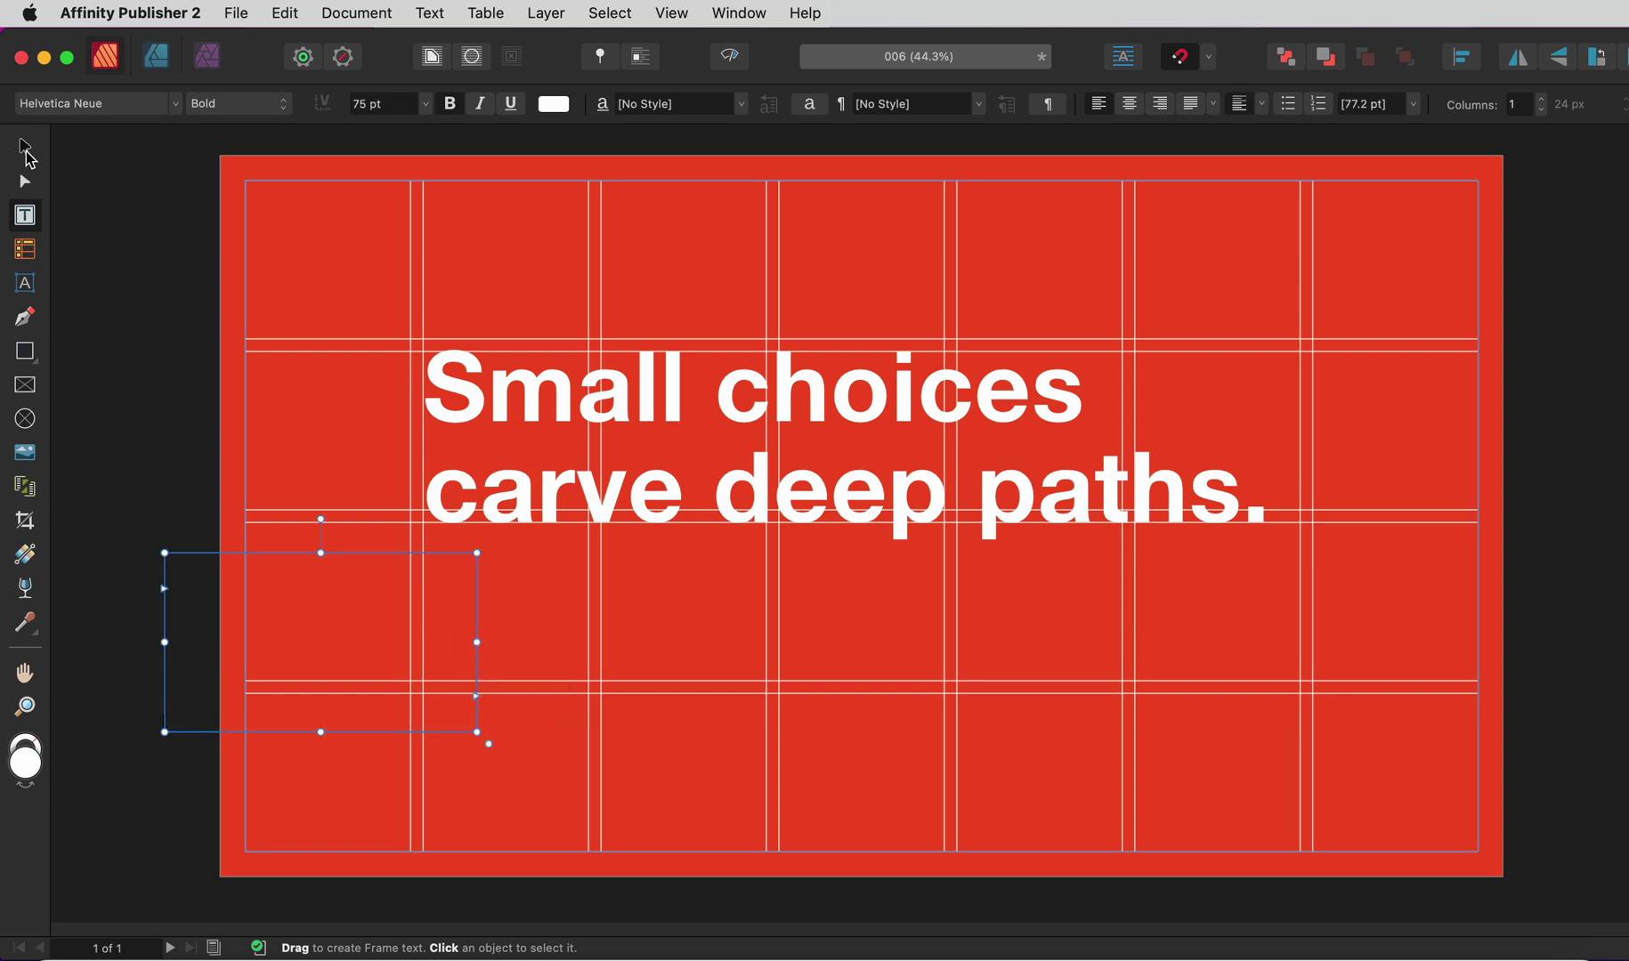
click(26, 152)
drag(316, 662, 930, 604)
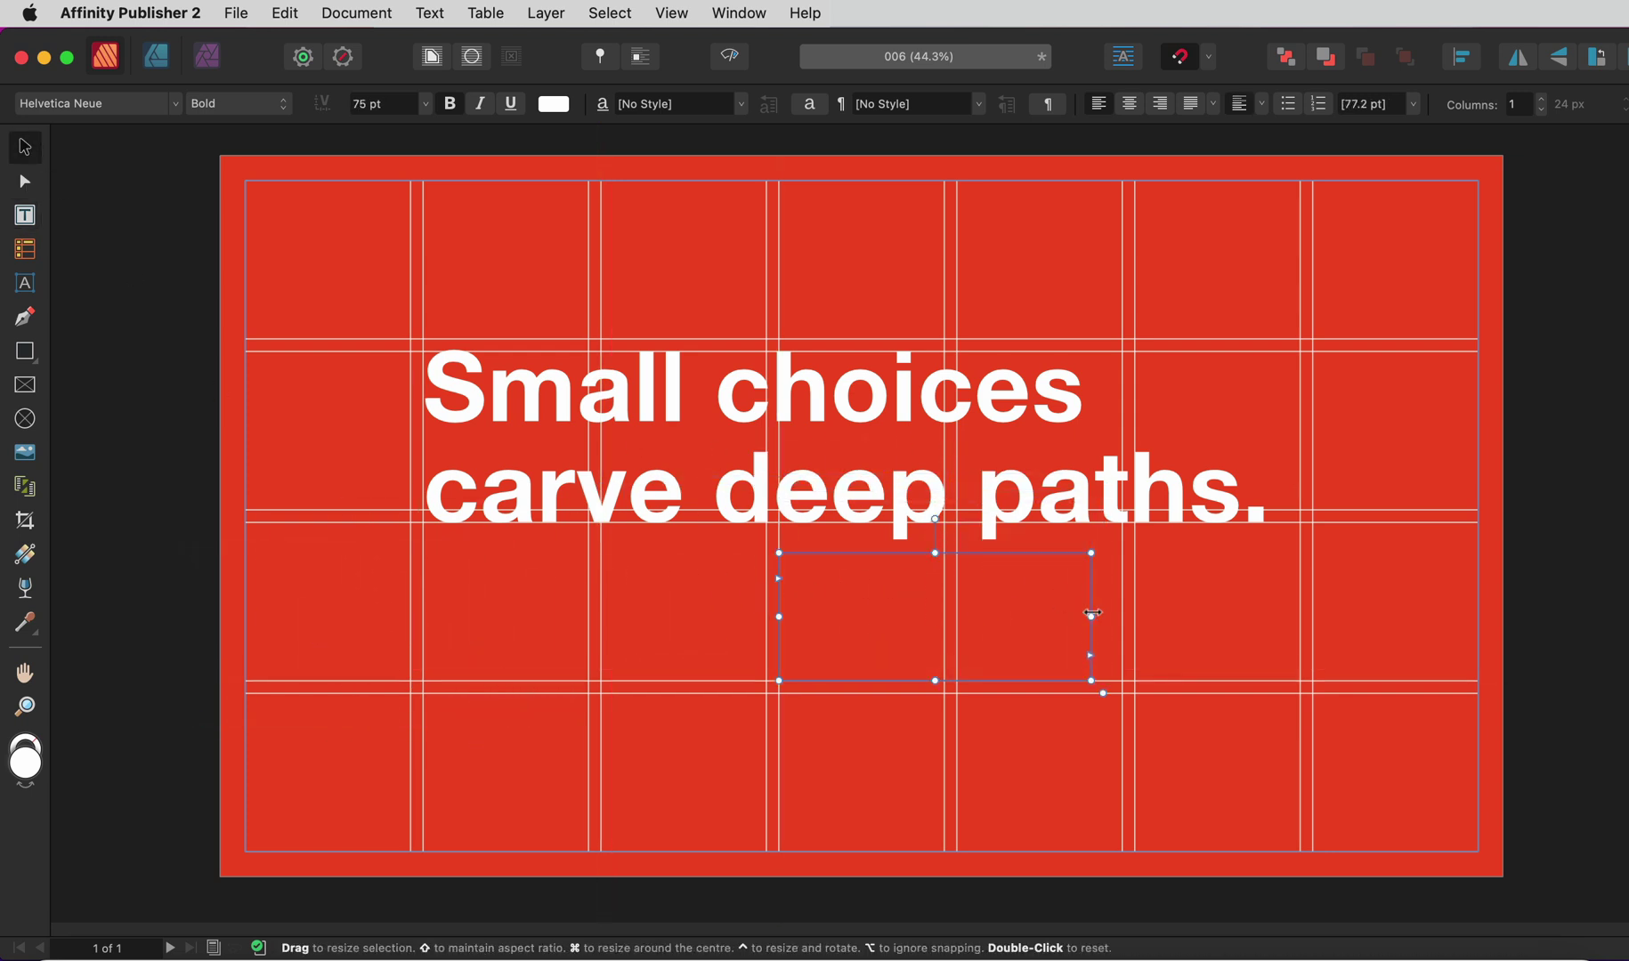
drag(1093, 613, 1301, 614)
double_click(1127, 609)
key(super+v)
key(Escape)
key(Escape)
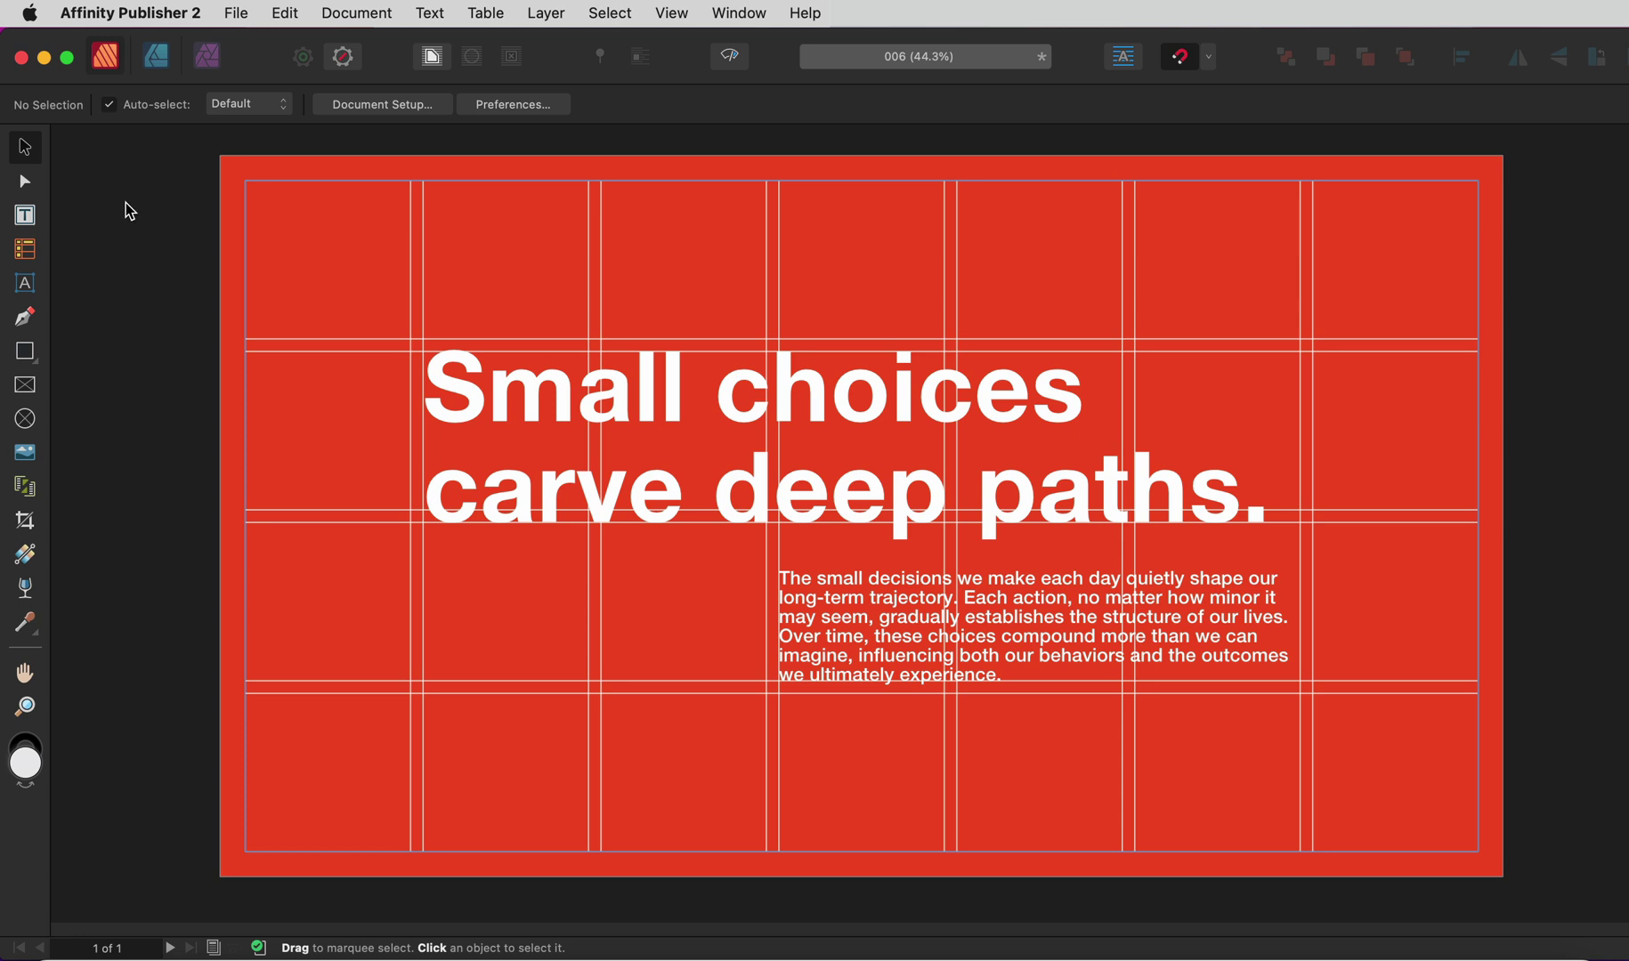
Draw a text frame at the top-left, aligned to the left margin.
click(25, 217)
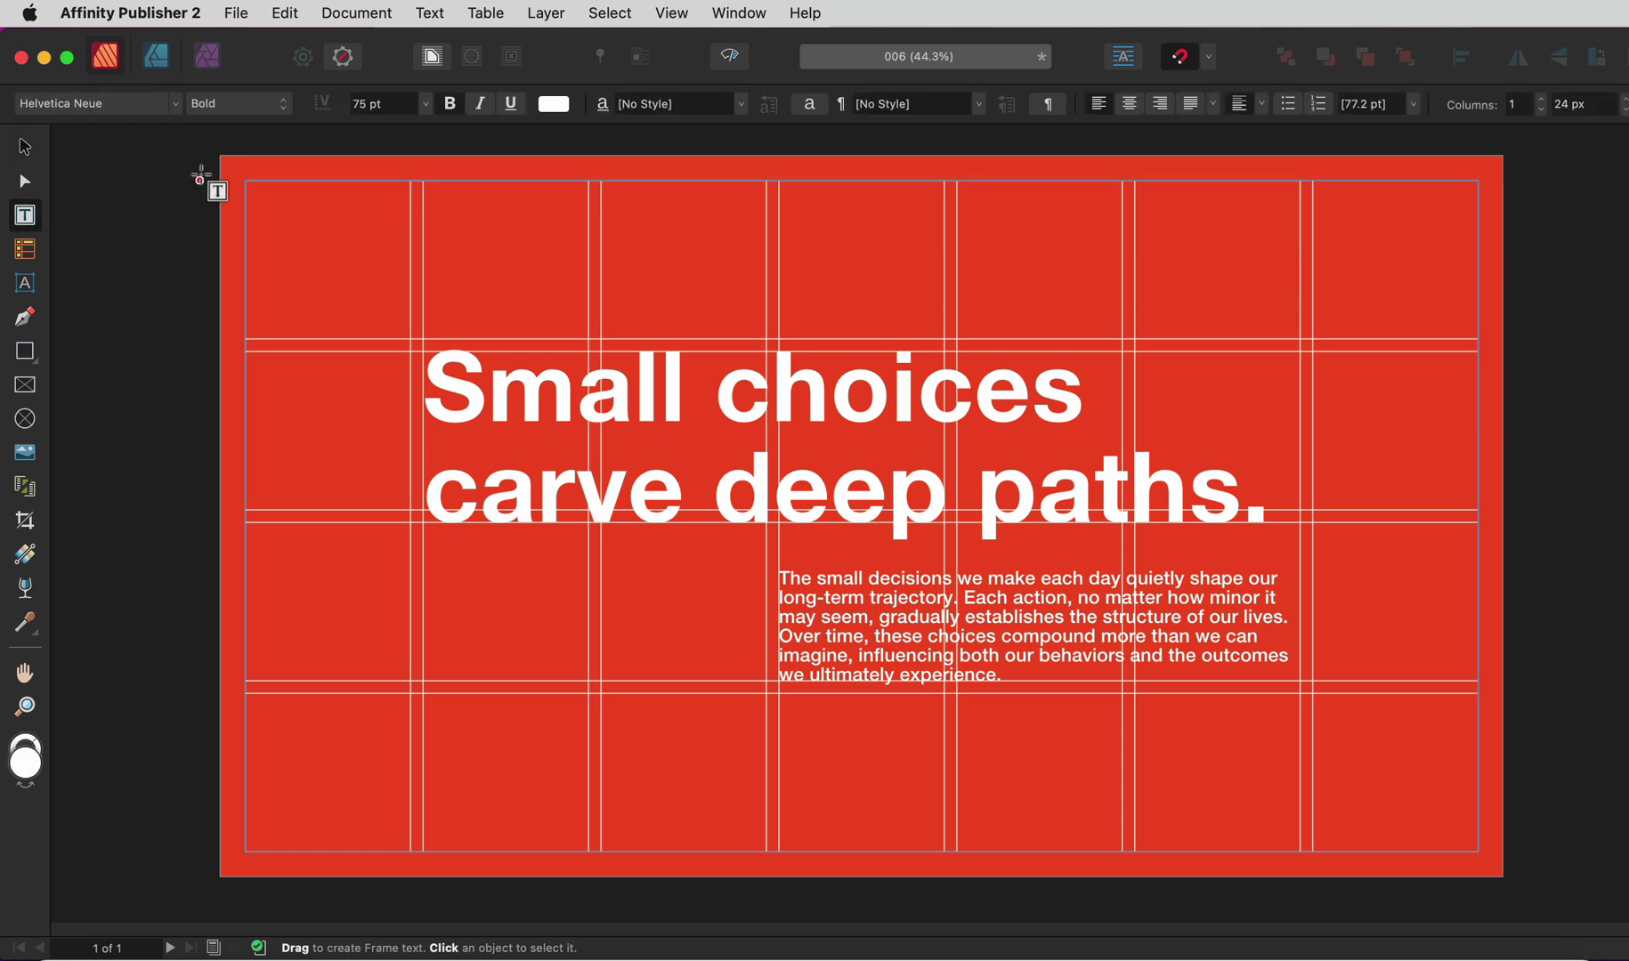
drag(204, 178, 410, 229)
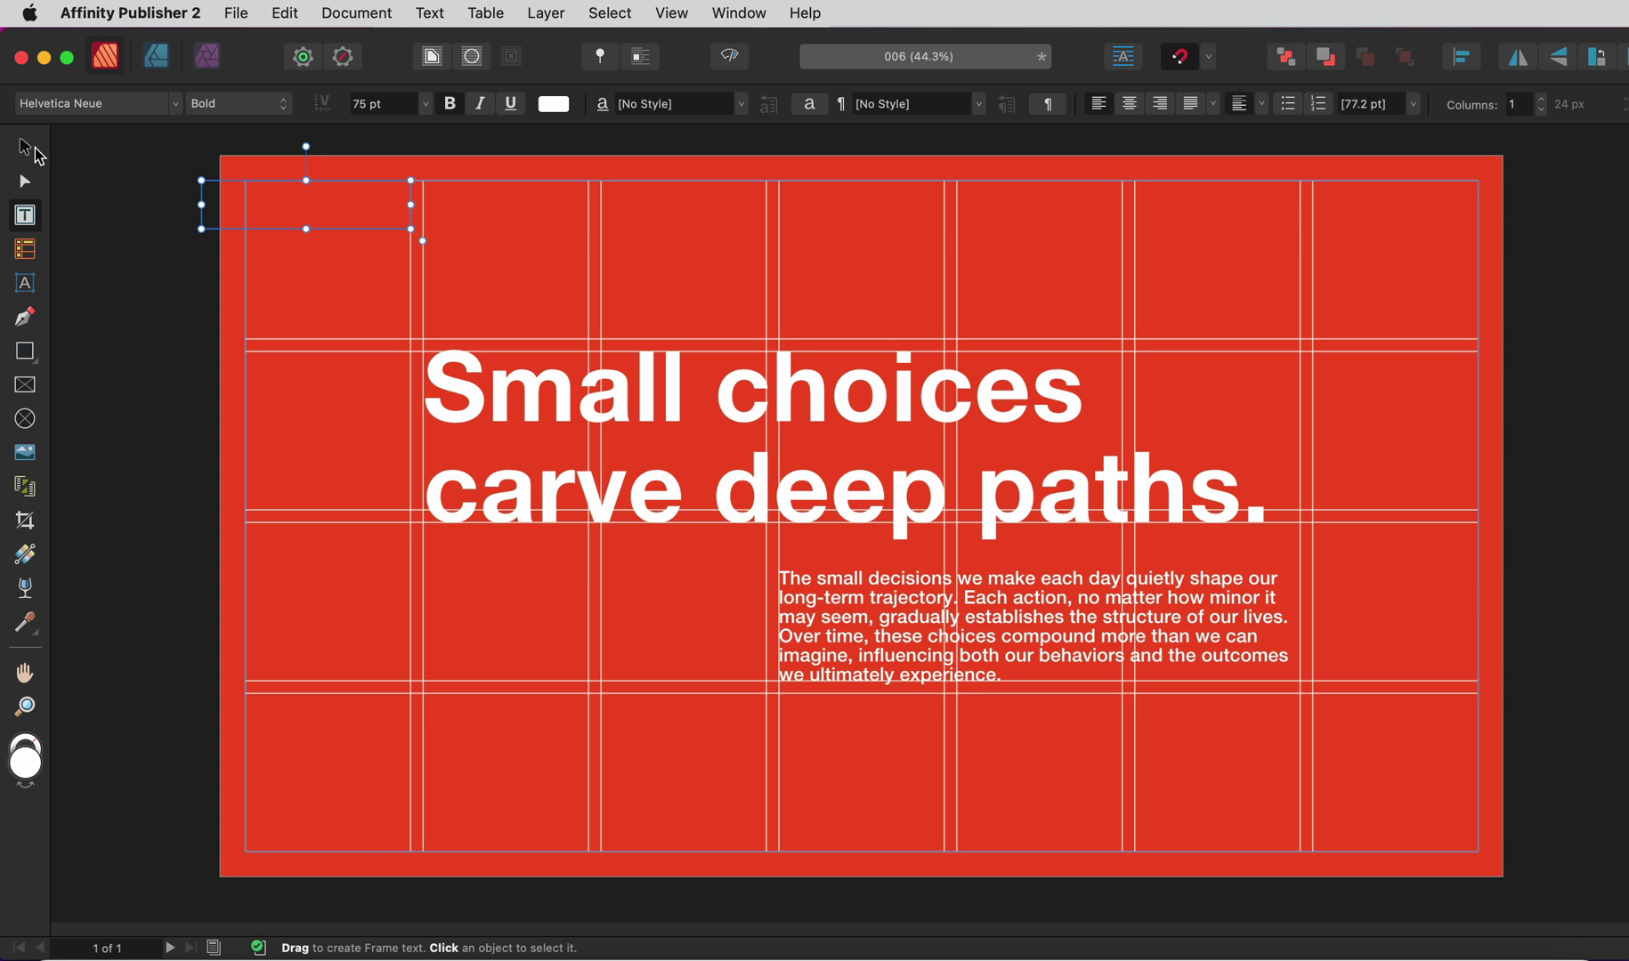
click(25, 147)
drag(202, 211, 1364, 227)
Type the subheads 'One step further', 'Believe in yourself' and 'Action > Perfection' across the top.
click(360, 201)
click(361, 201)
text(One step further)
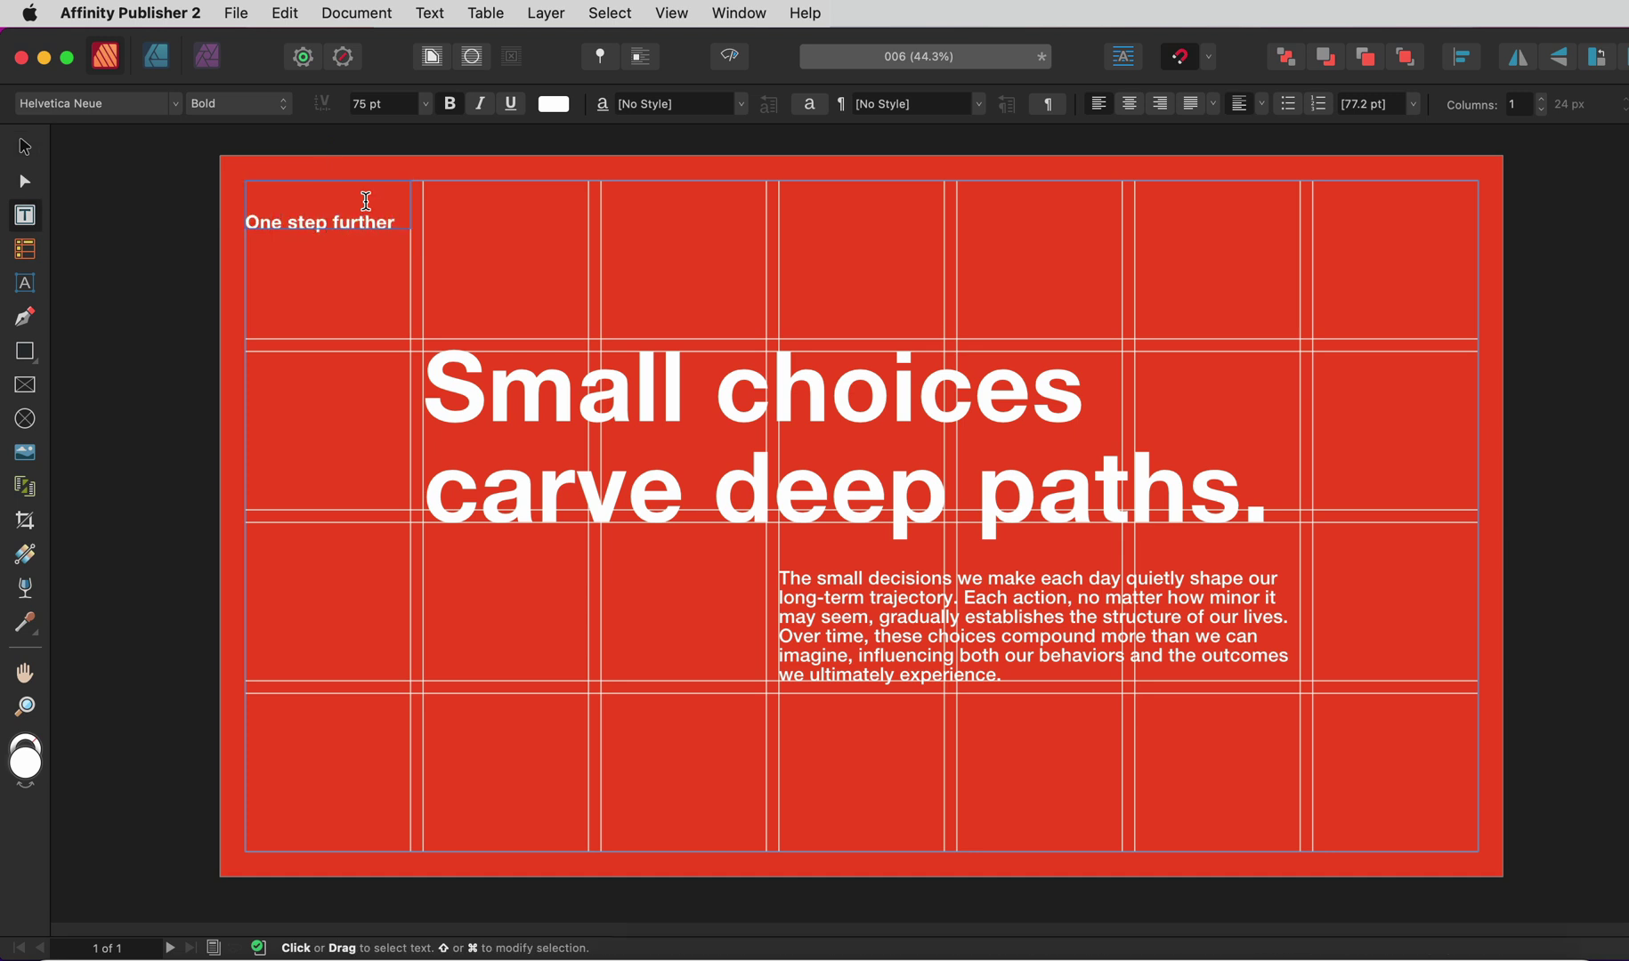
click(860, 196)
text(Believe in yourself)
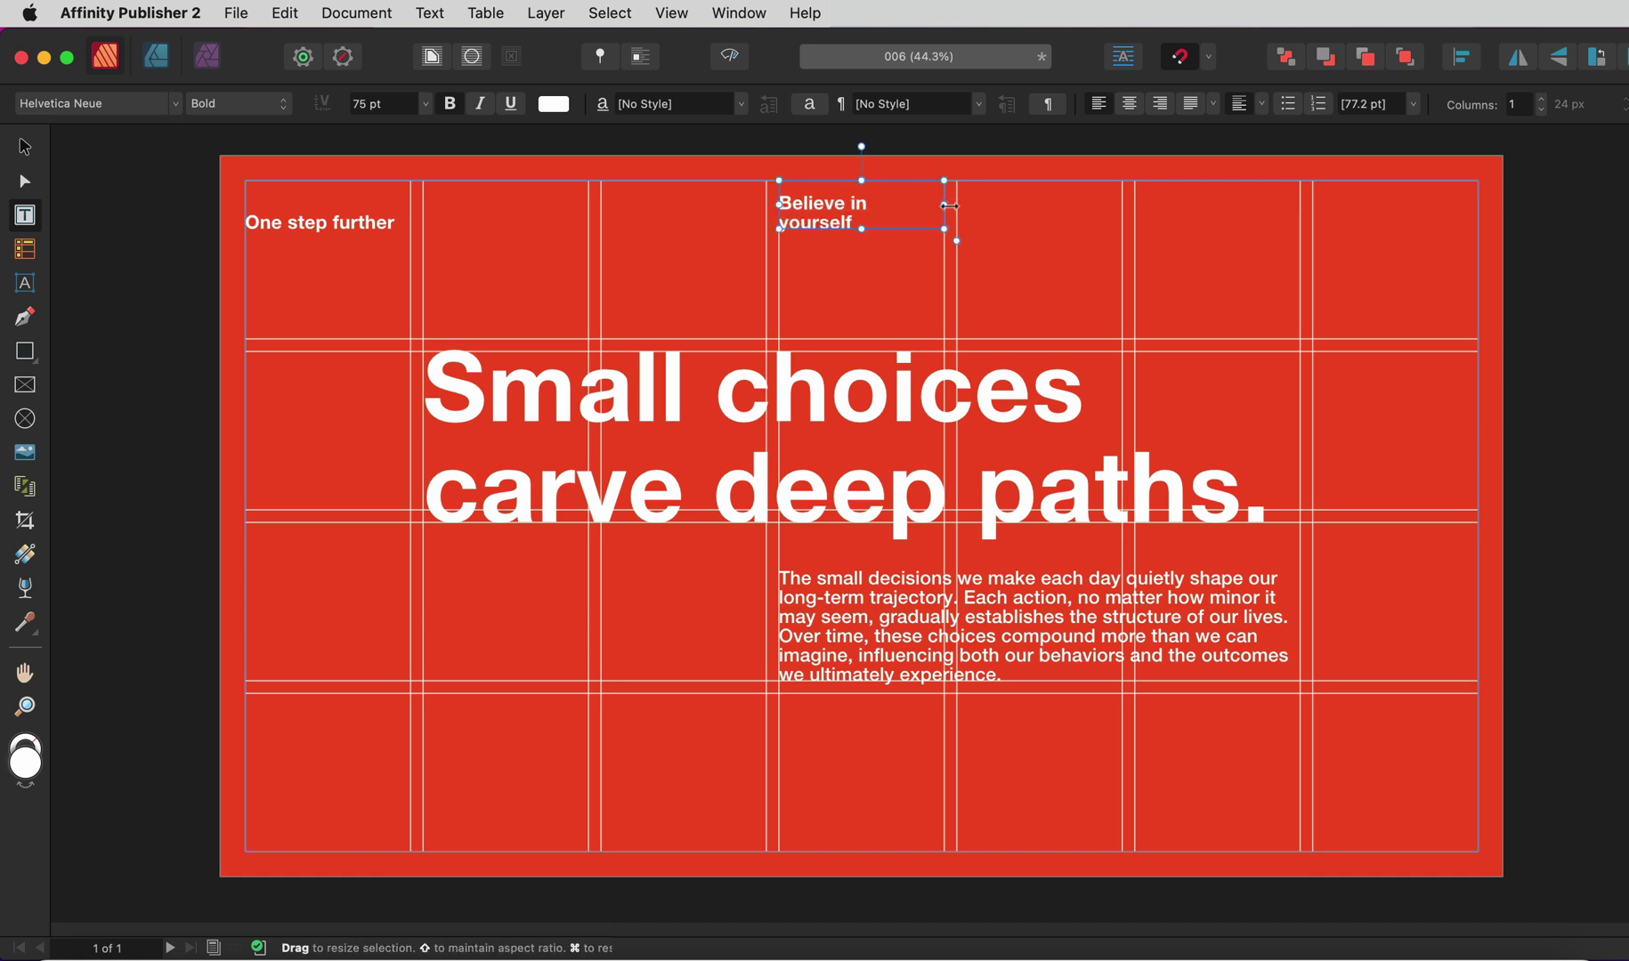
click(1411, 197)
text(Action >)
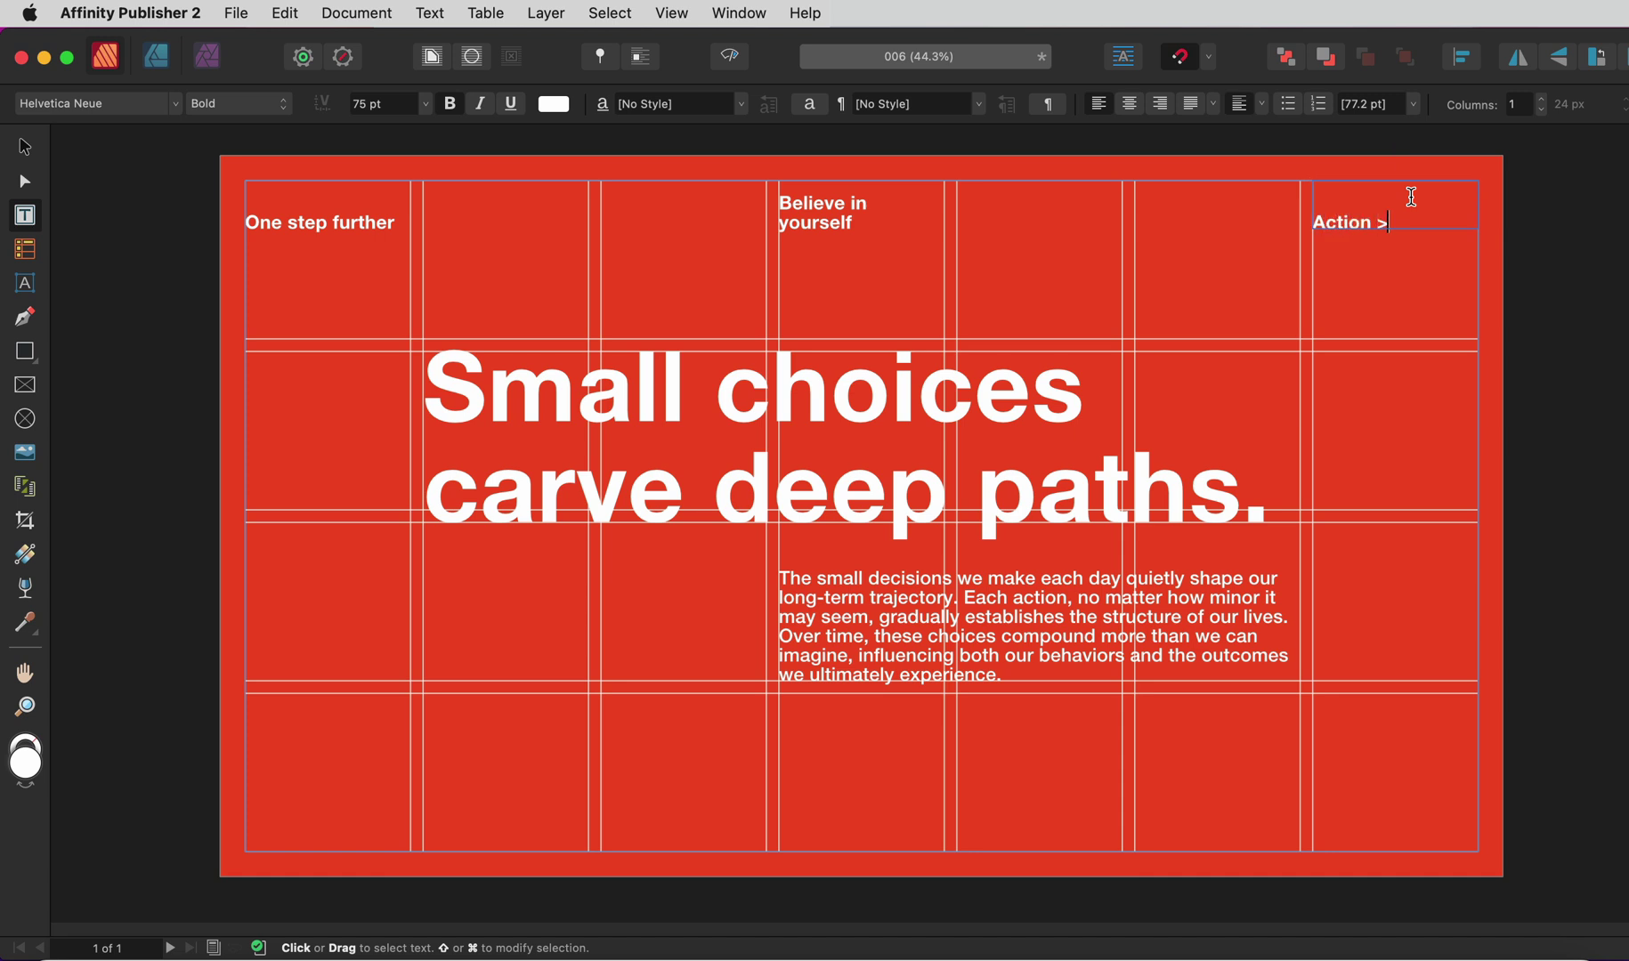
text( Perfection)
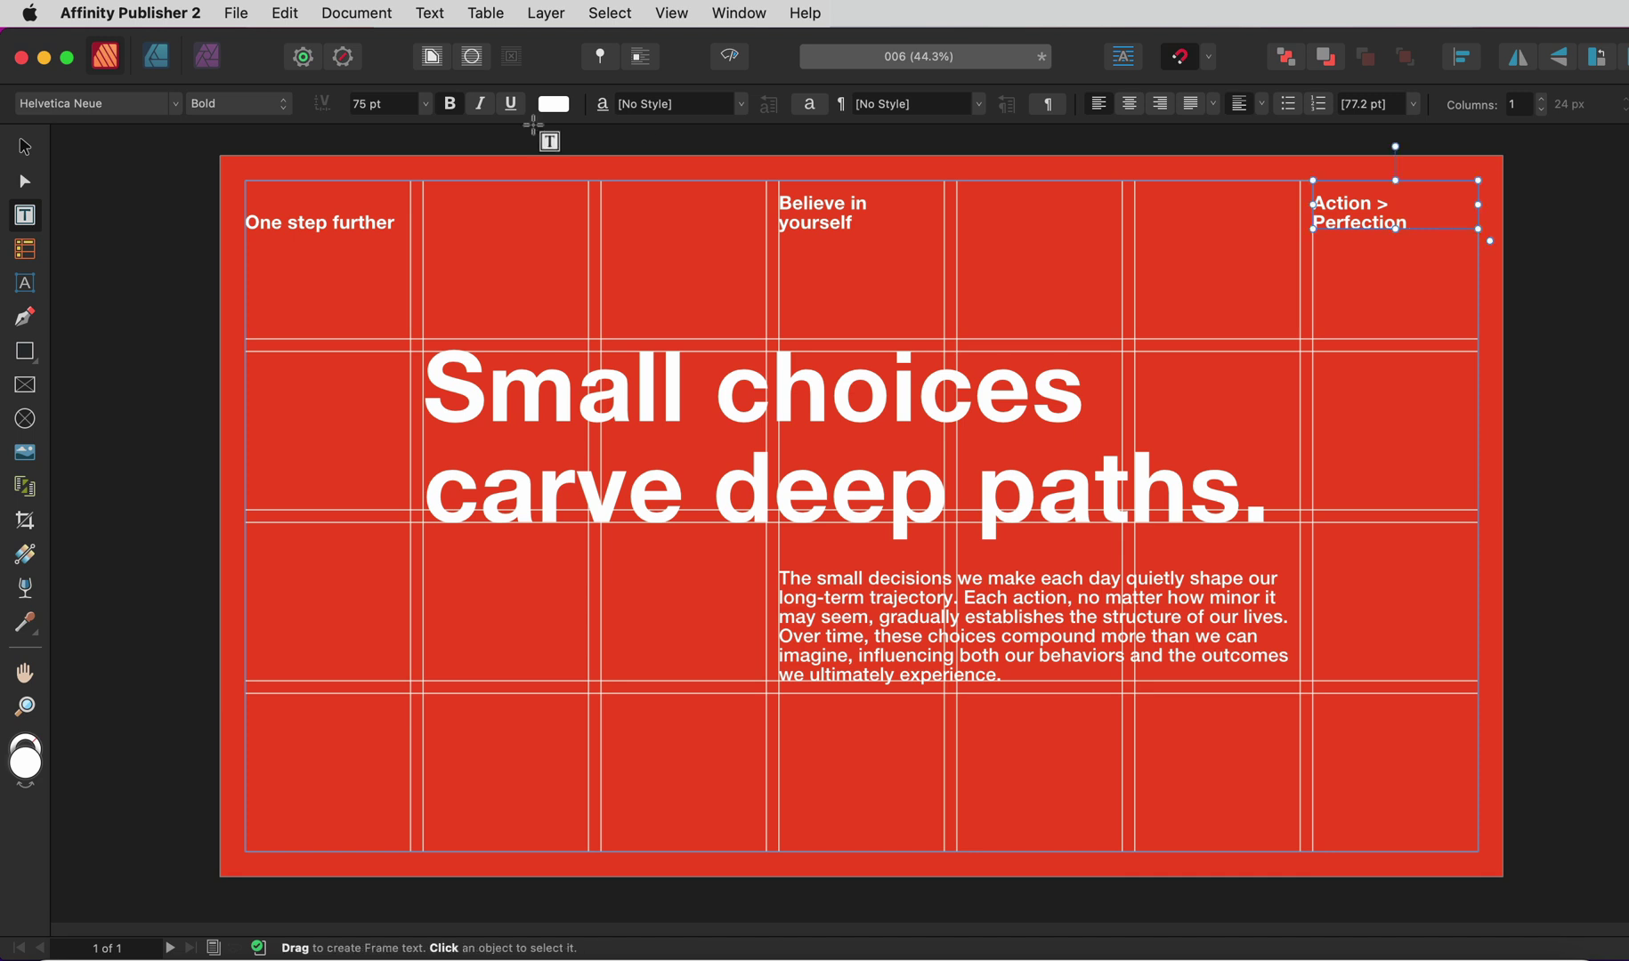
key(Escape)
Widen the three subhead frames to single lines and right-align 'Action > Perfection'.
click(356, 220)
drag(410, 205, 588, 205)
click(851, 220)
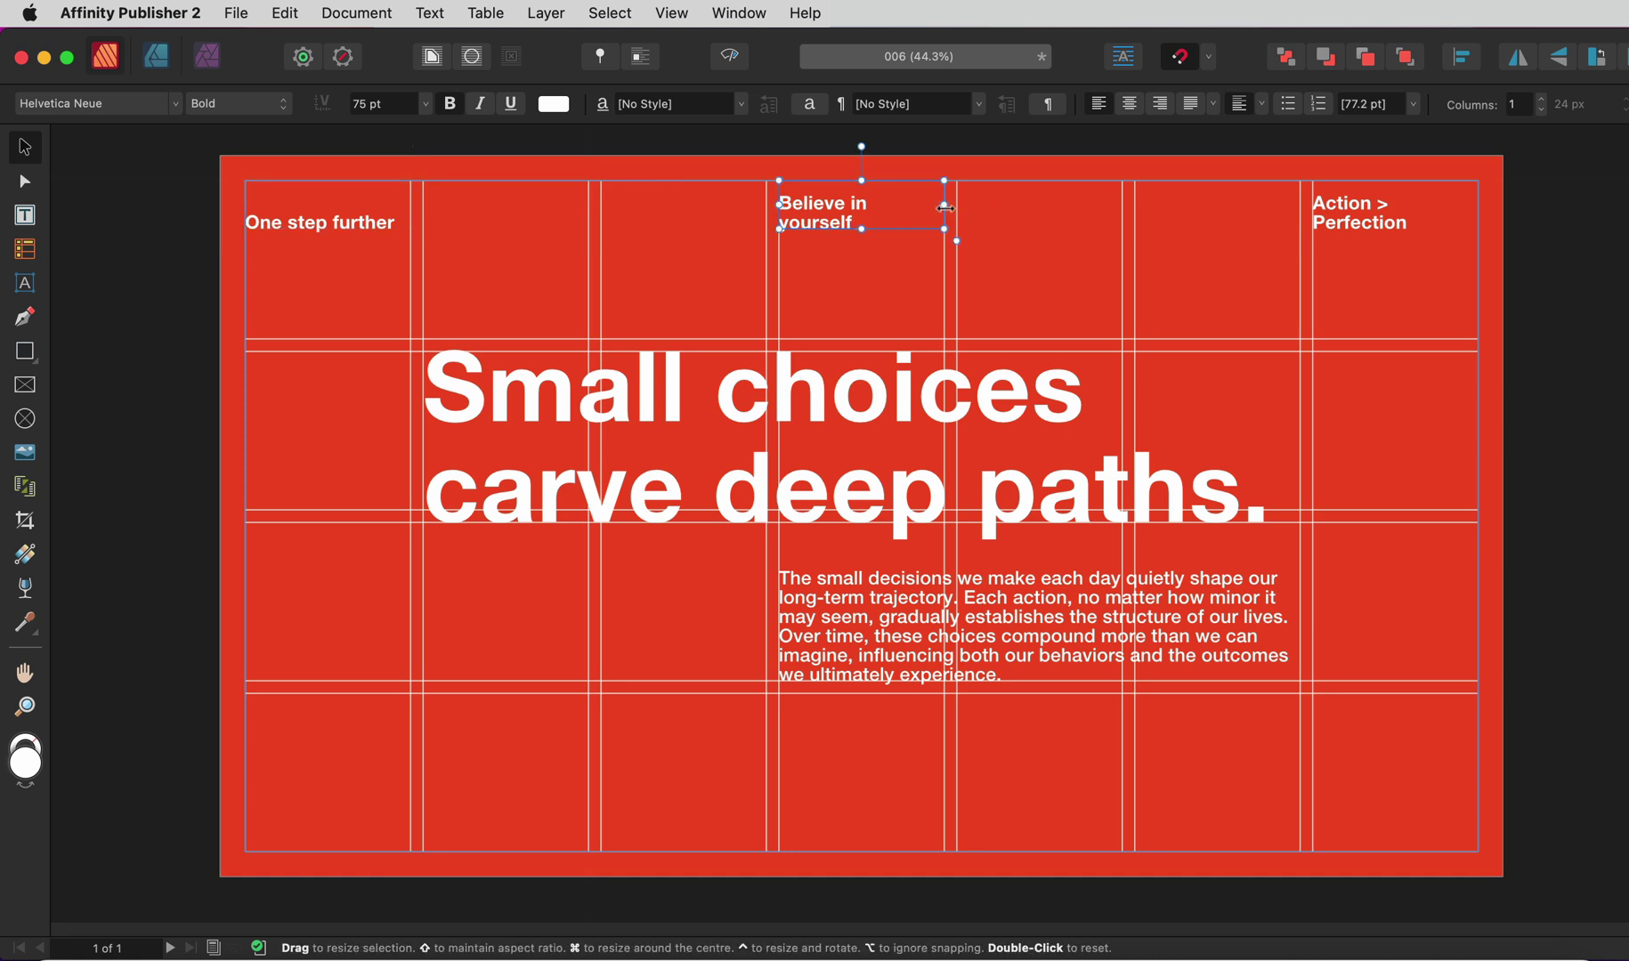
drag(945, 207, 1123, 208)
click(1385, 236)
drag(1313, 205, 1135, 206)
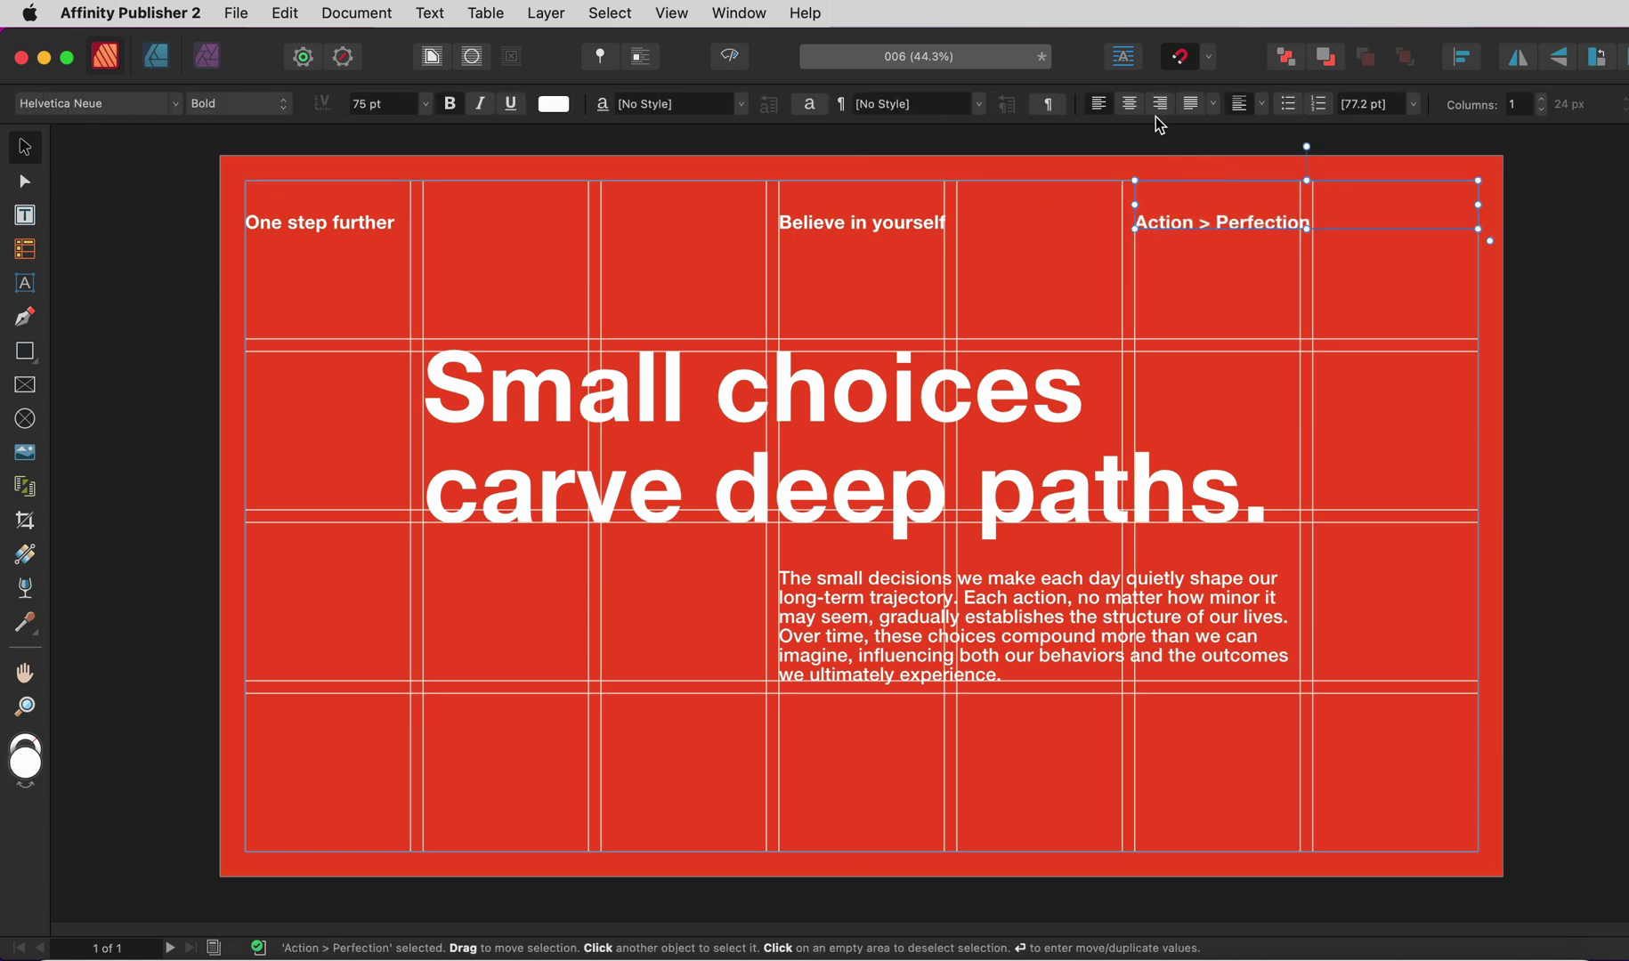
click(1161, 104)
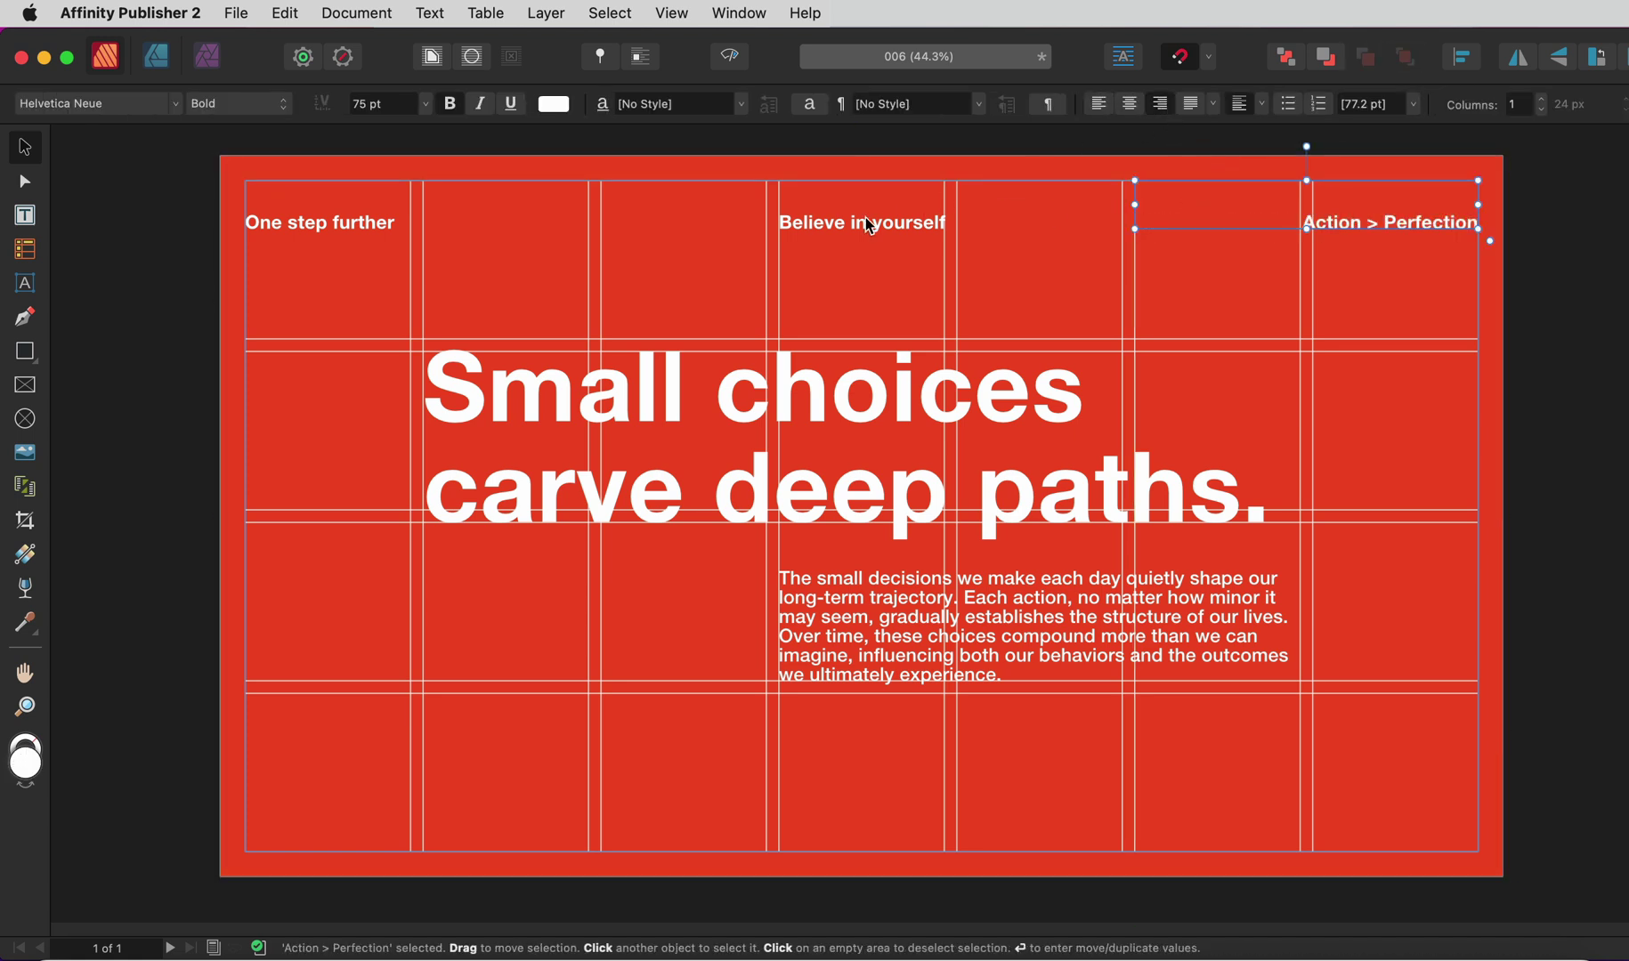
Set Top vertical alignment in the Text Frame panel for One step further, Believe in yourself and Action > Perfection.
key(Tab)
click(739, 12)
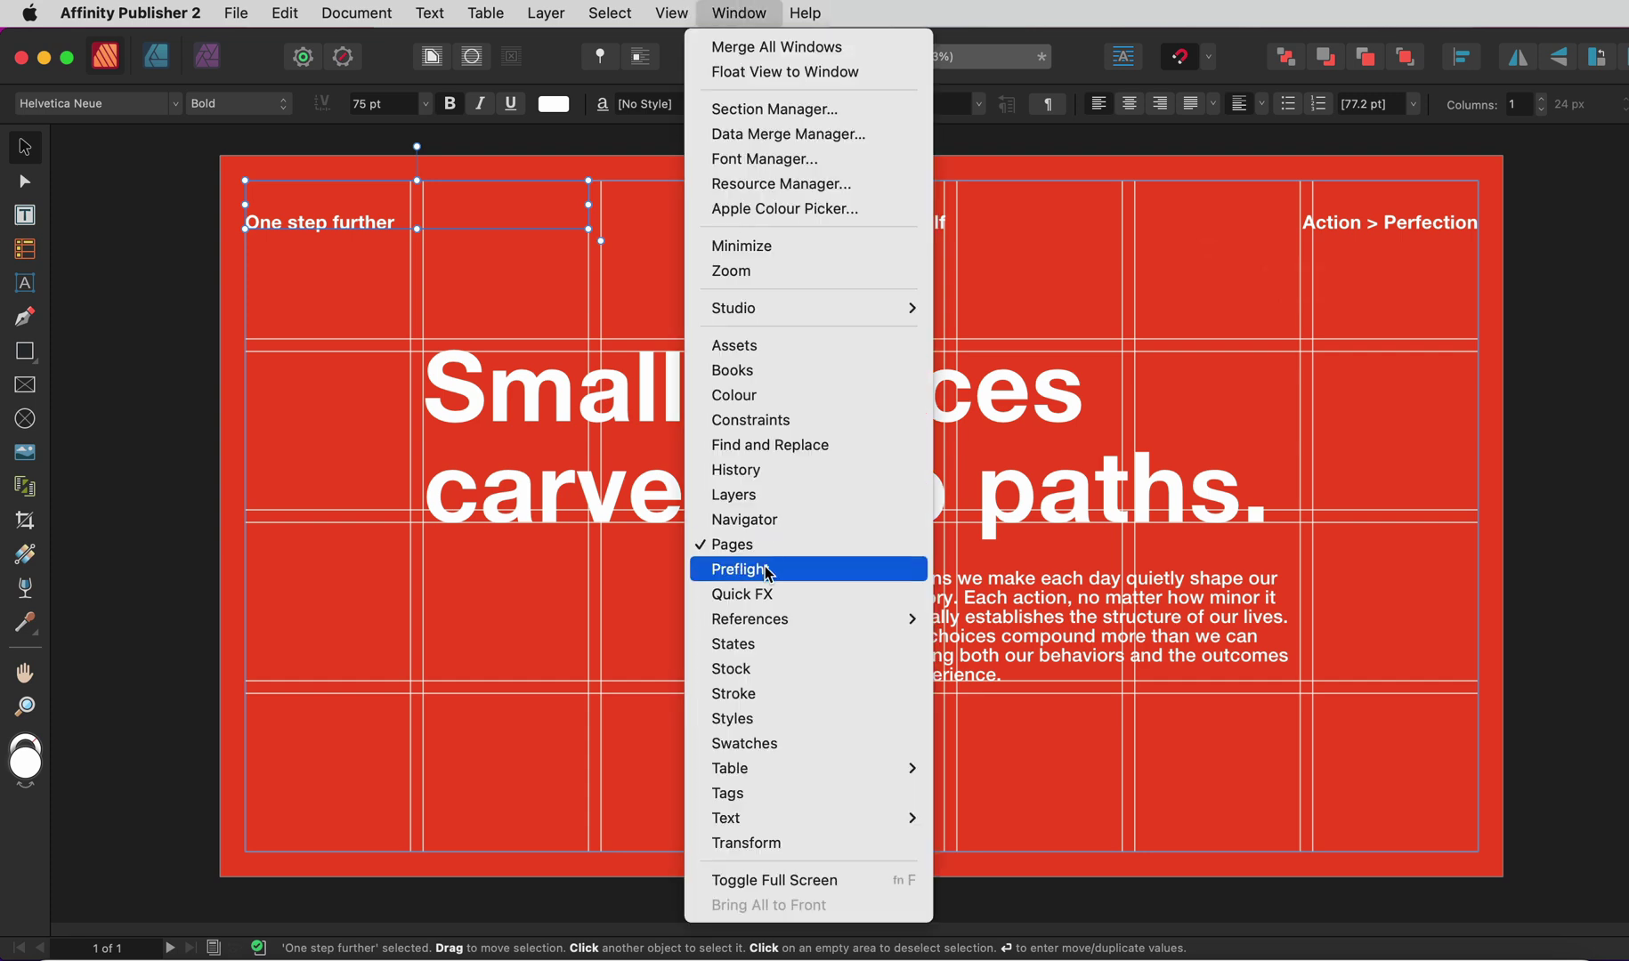
mouse_move(771, 819)
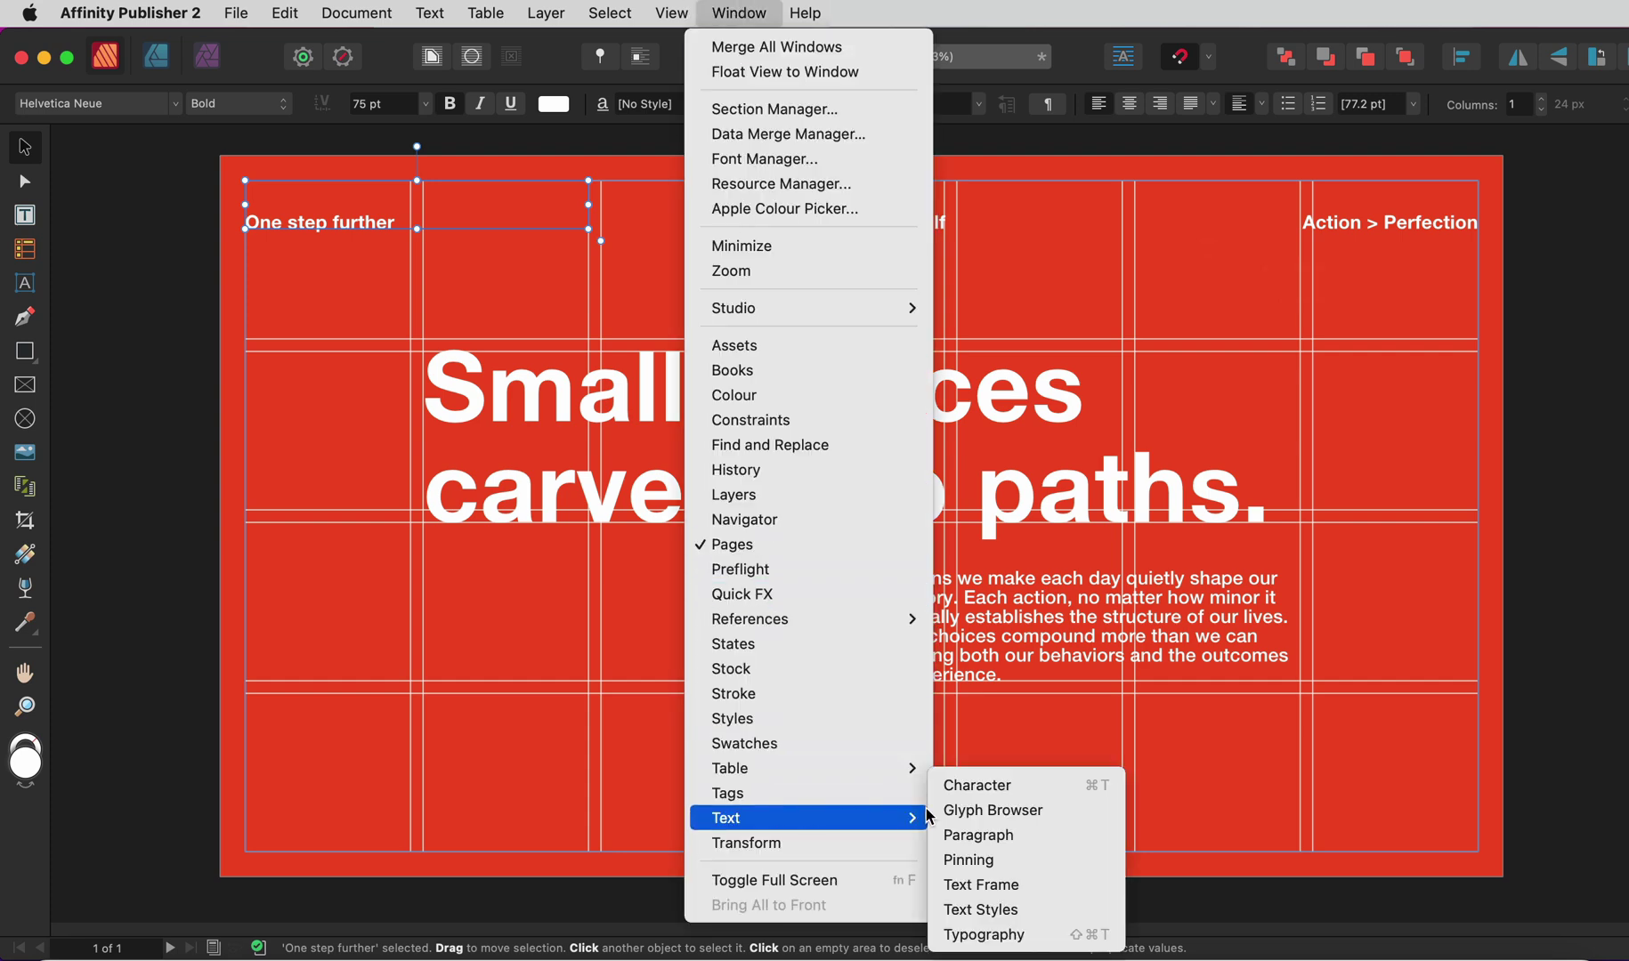
click(982, 883)
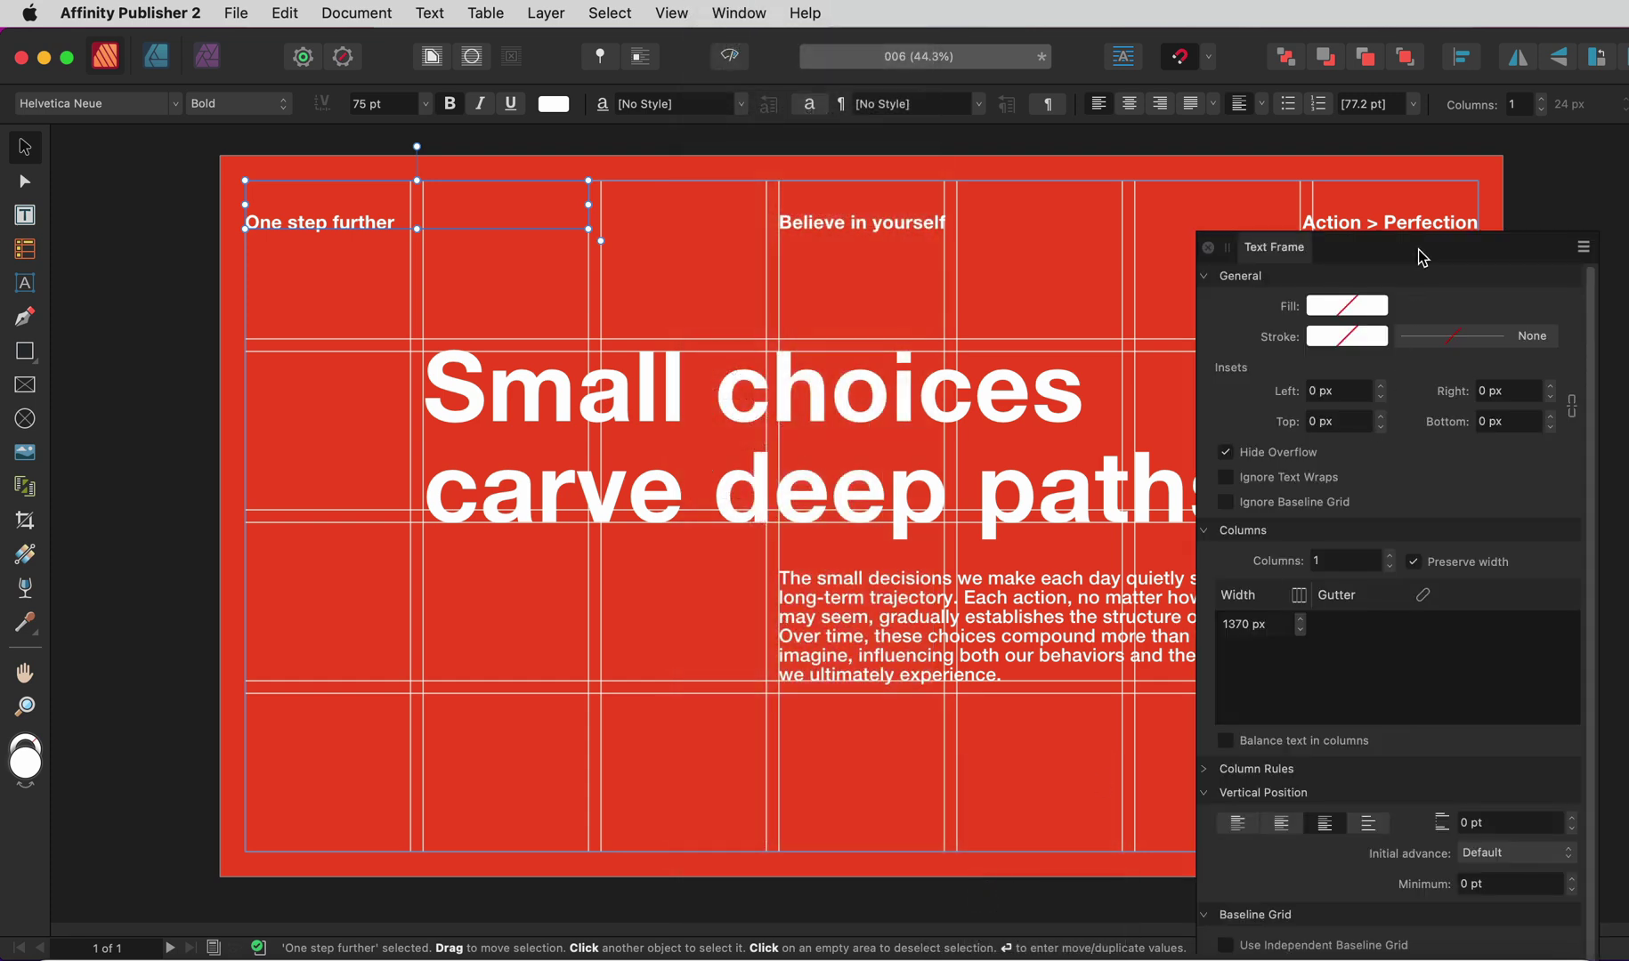
drag(1419, 254, 1362, 300)
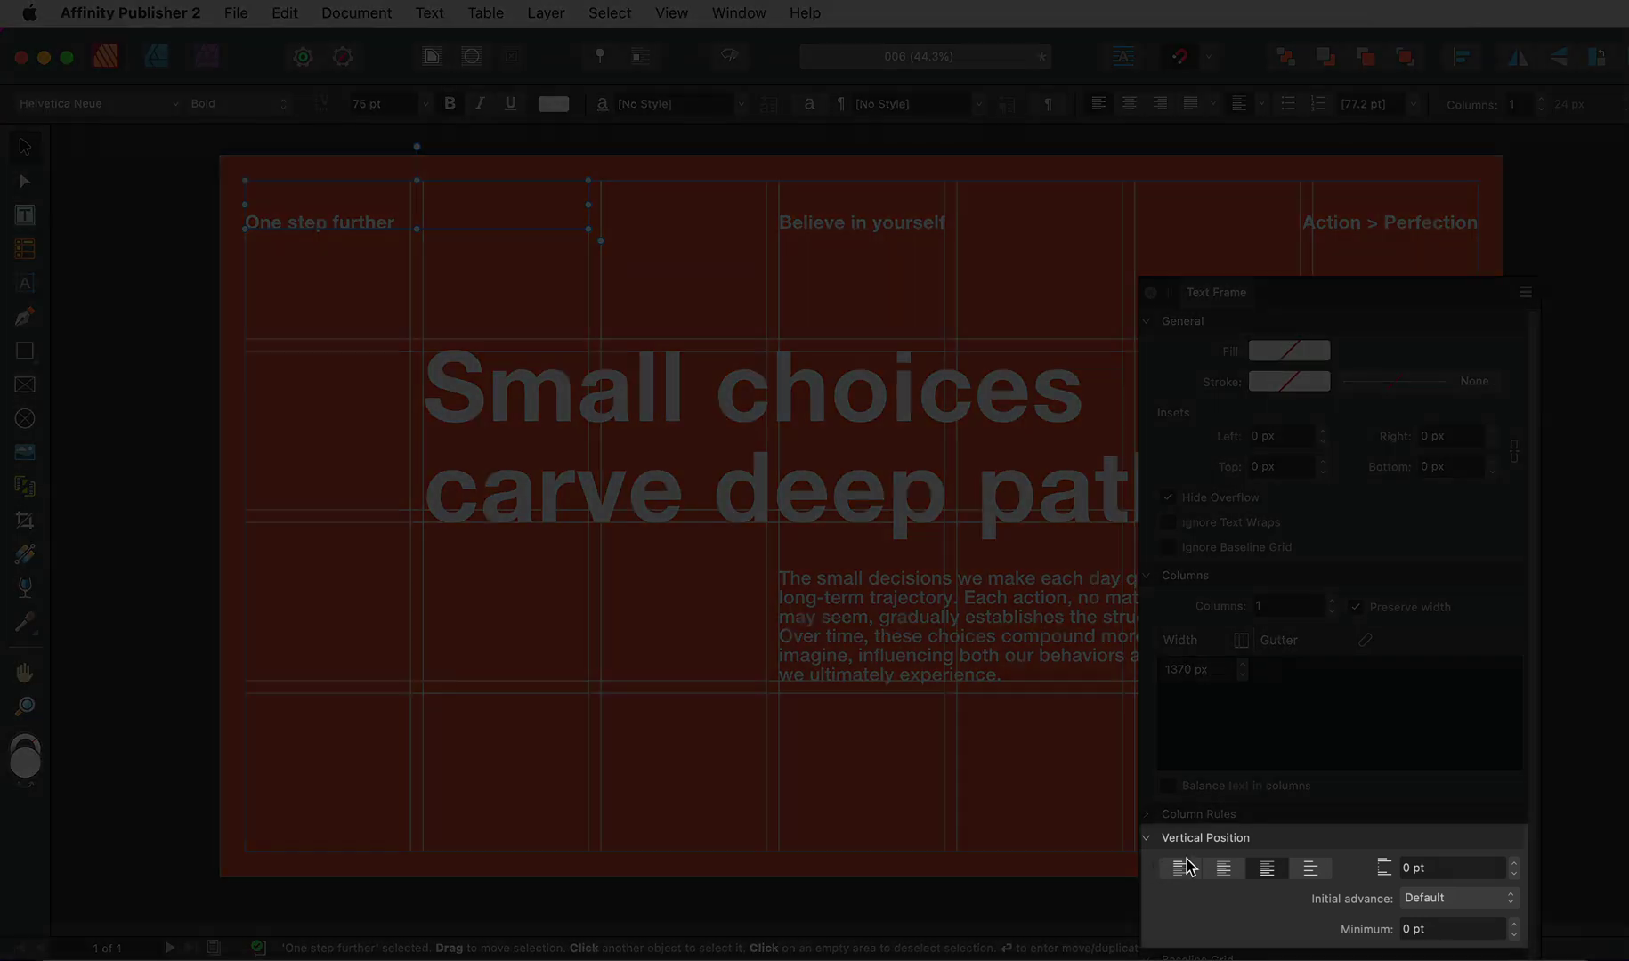
click(1184, 868)
click(841, 194)
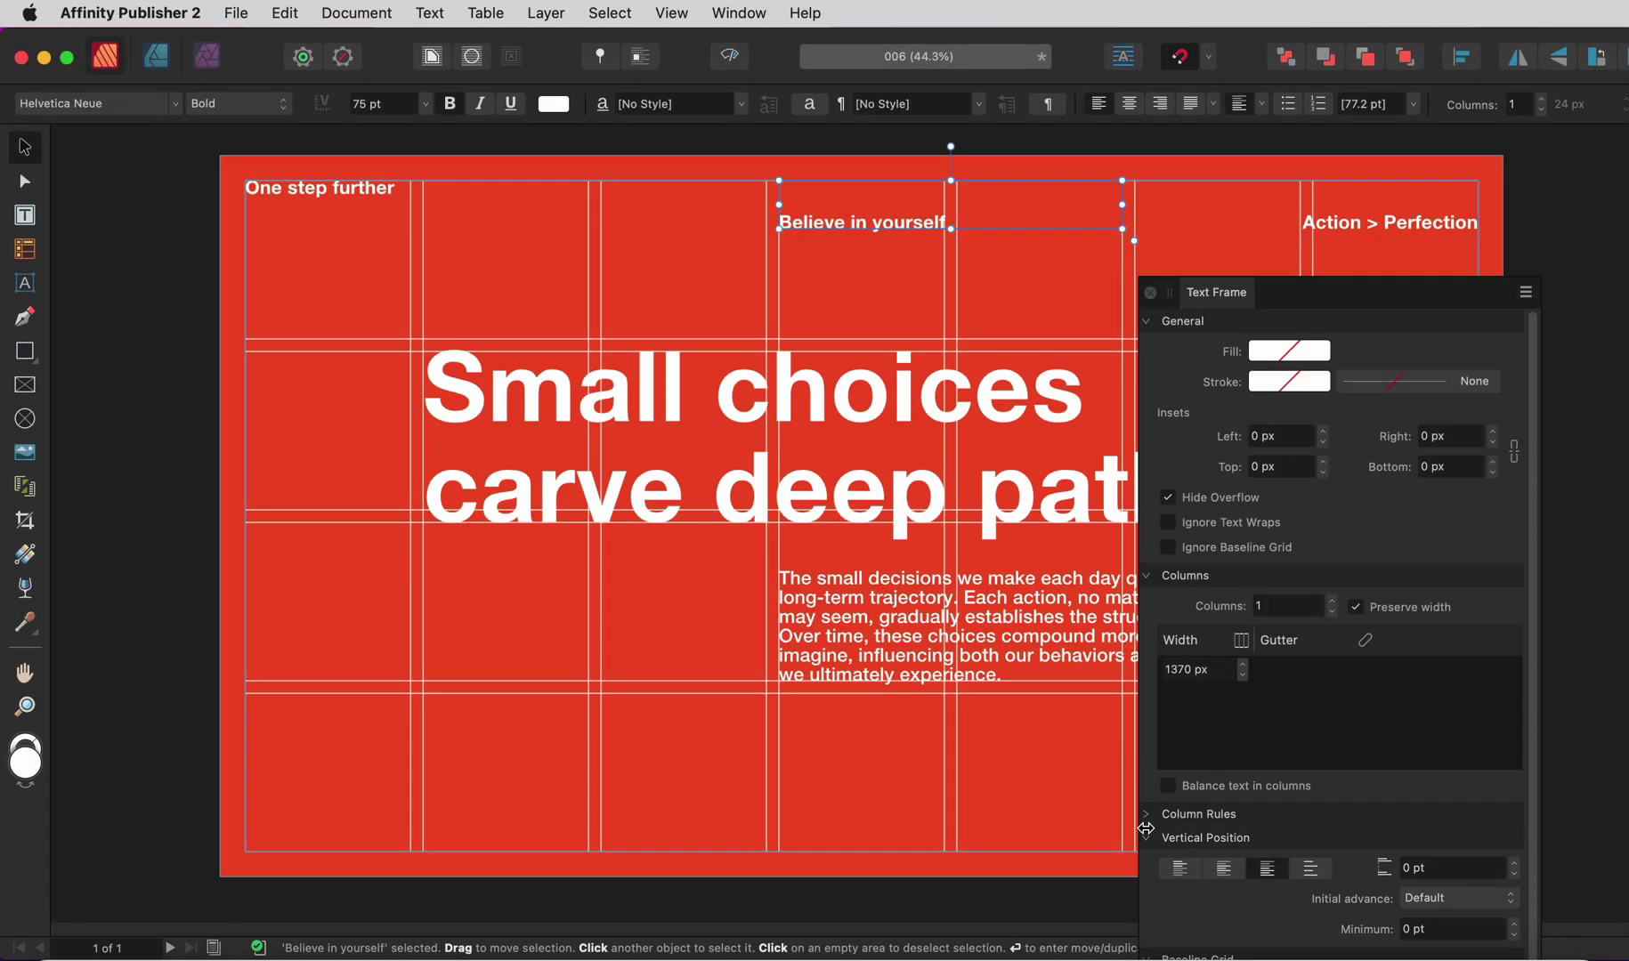
click(1184, 870)
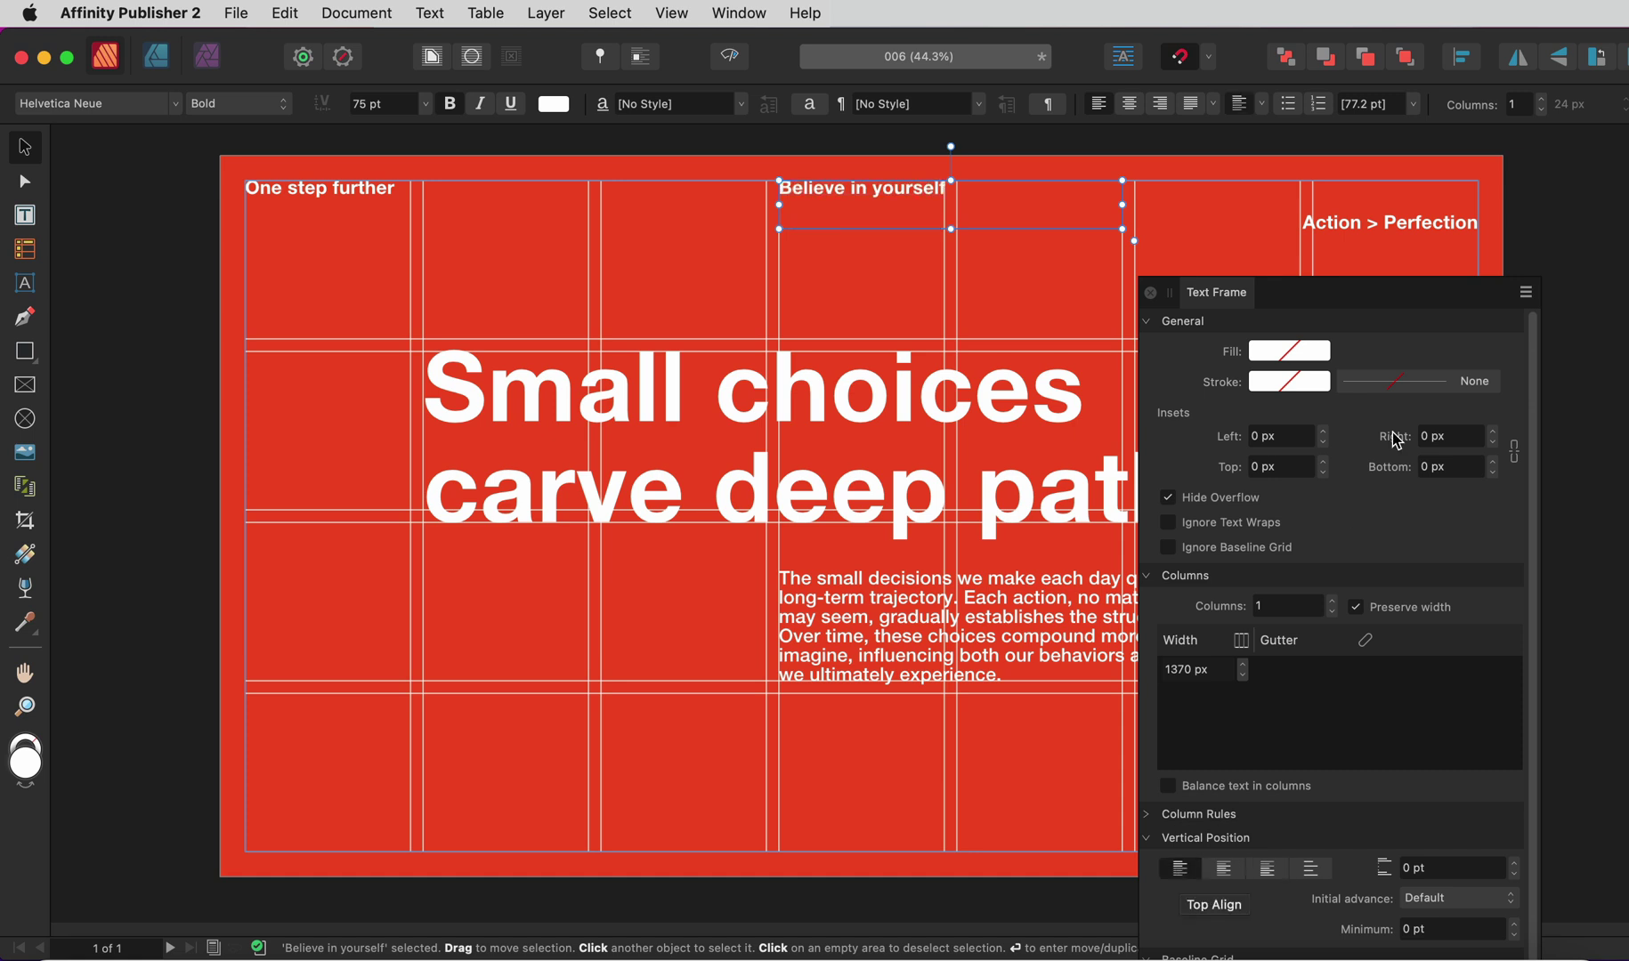
click(1451, 227)
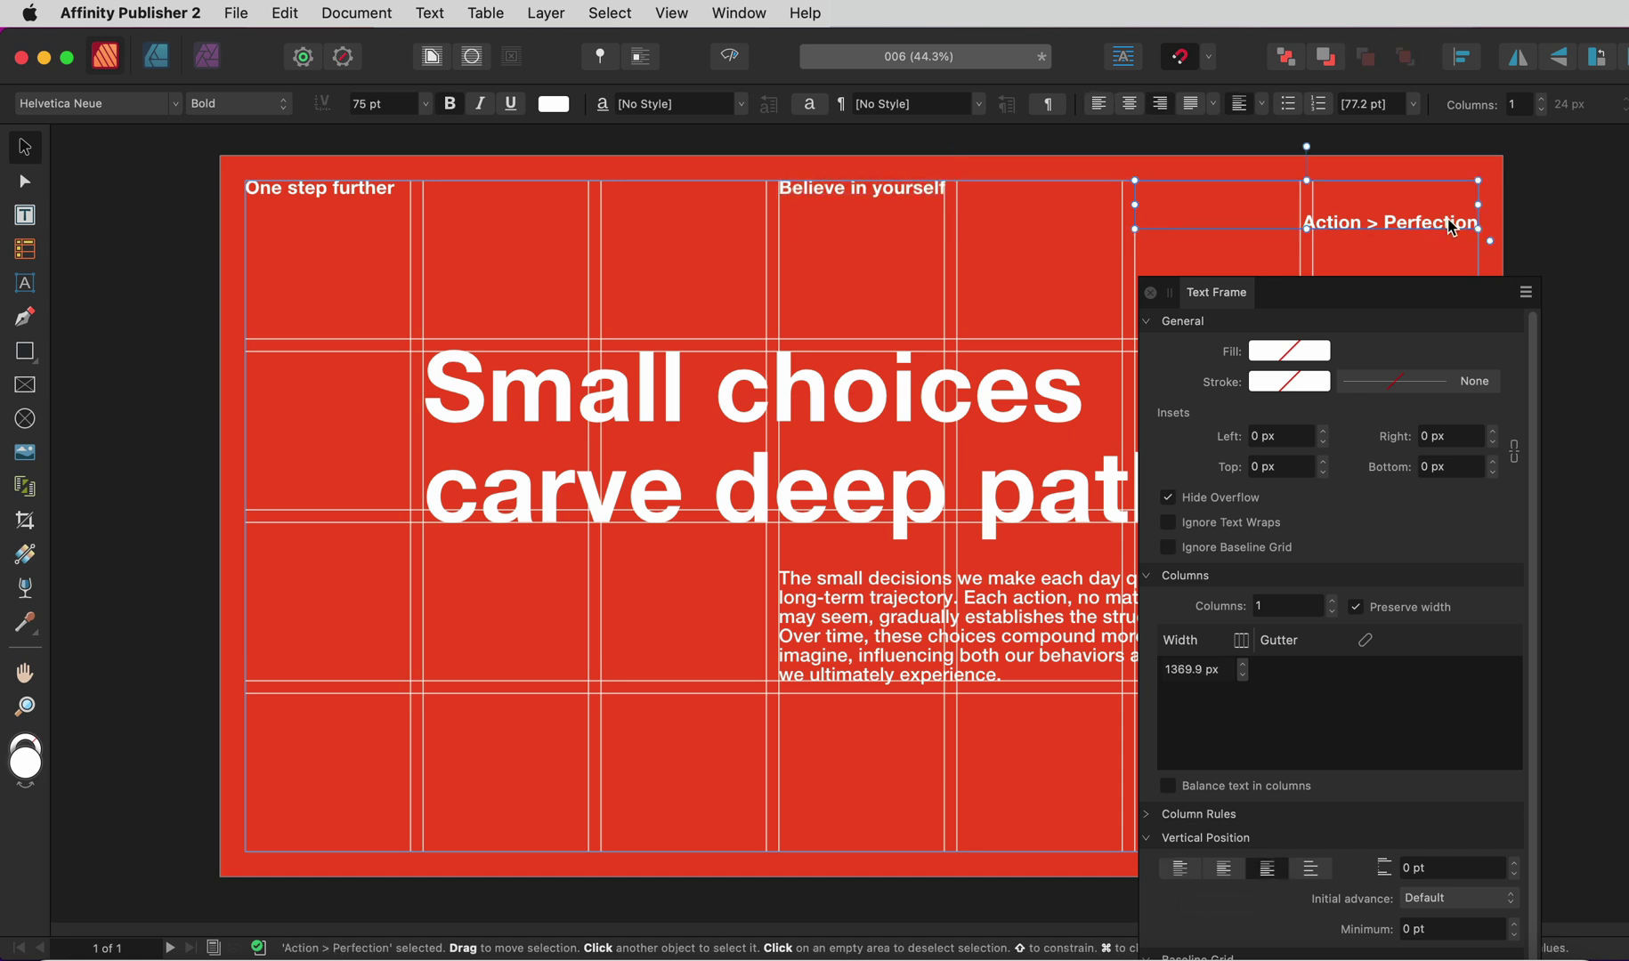
click(1181, 868)
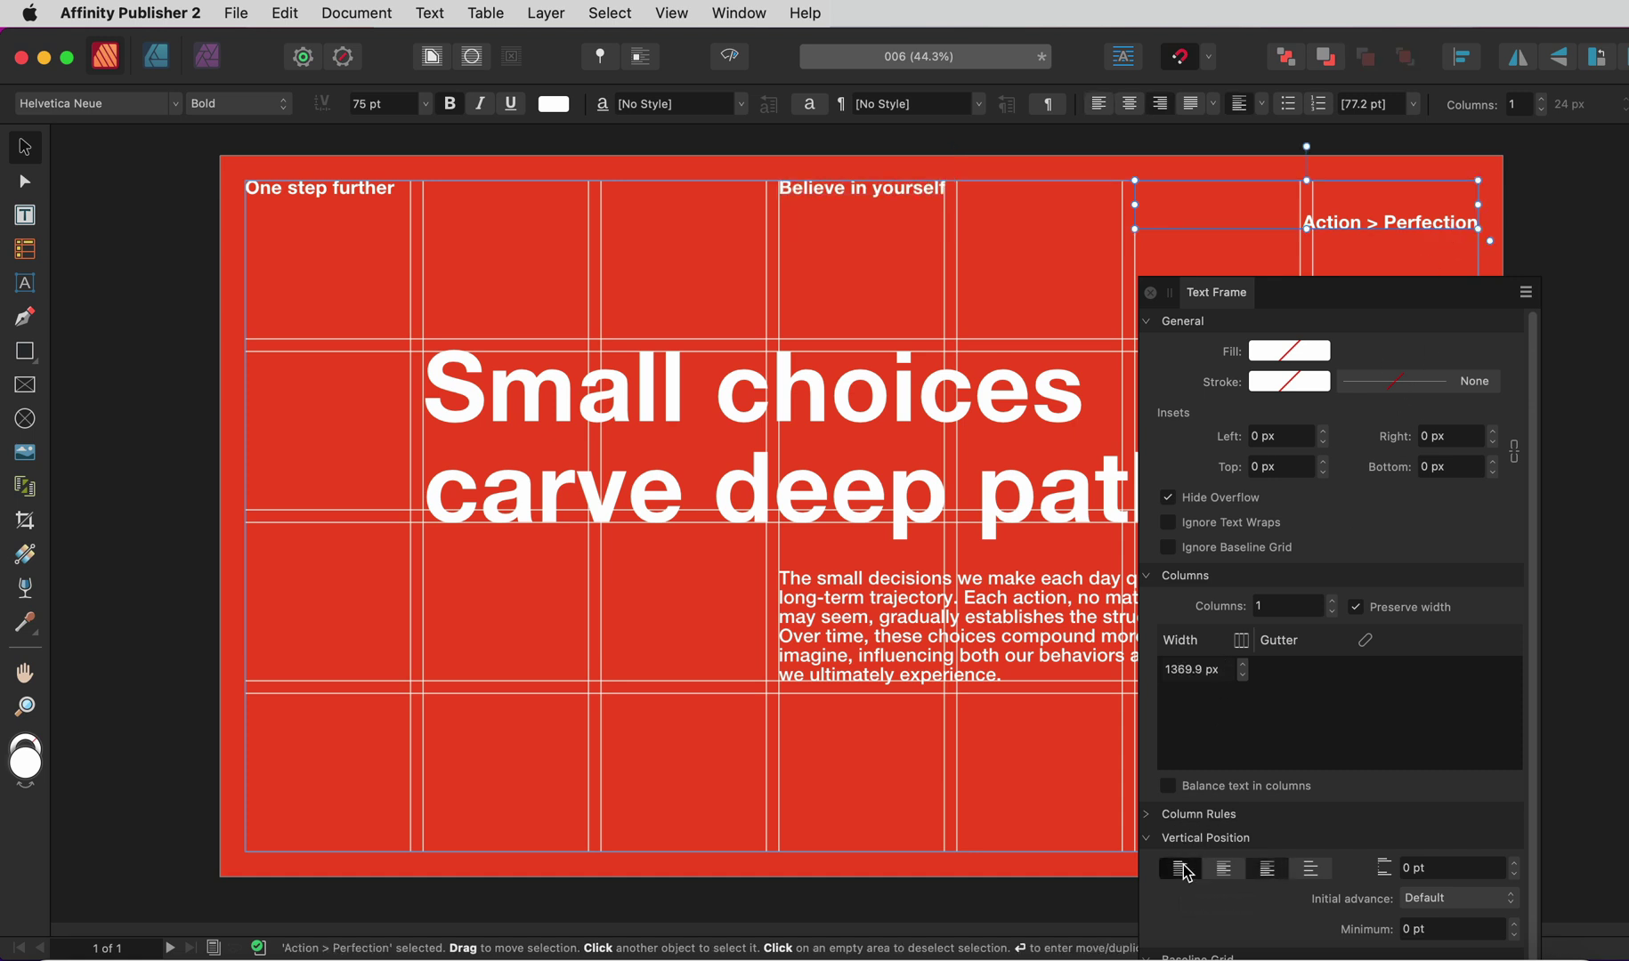
Insert line breaks in the body copy before 'of', 'than' and 'and'.
click(1151, 293)
double_click(1250, 576)
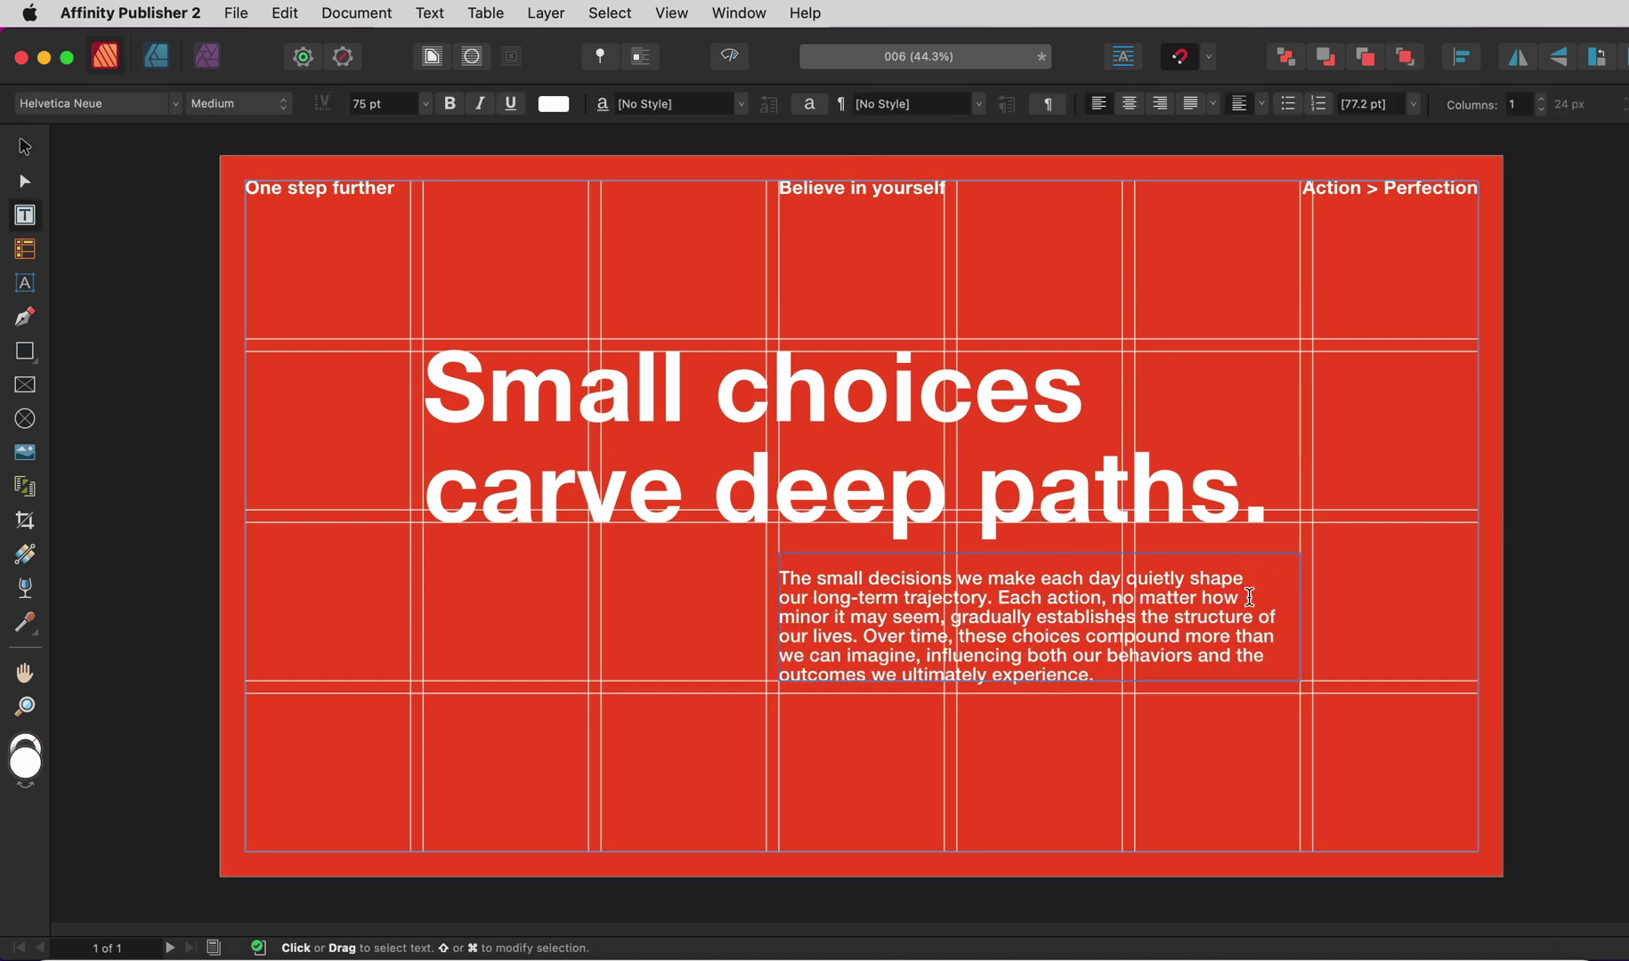
click(1256, 616)
key(shift+Return)
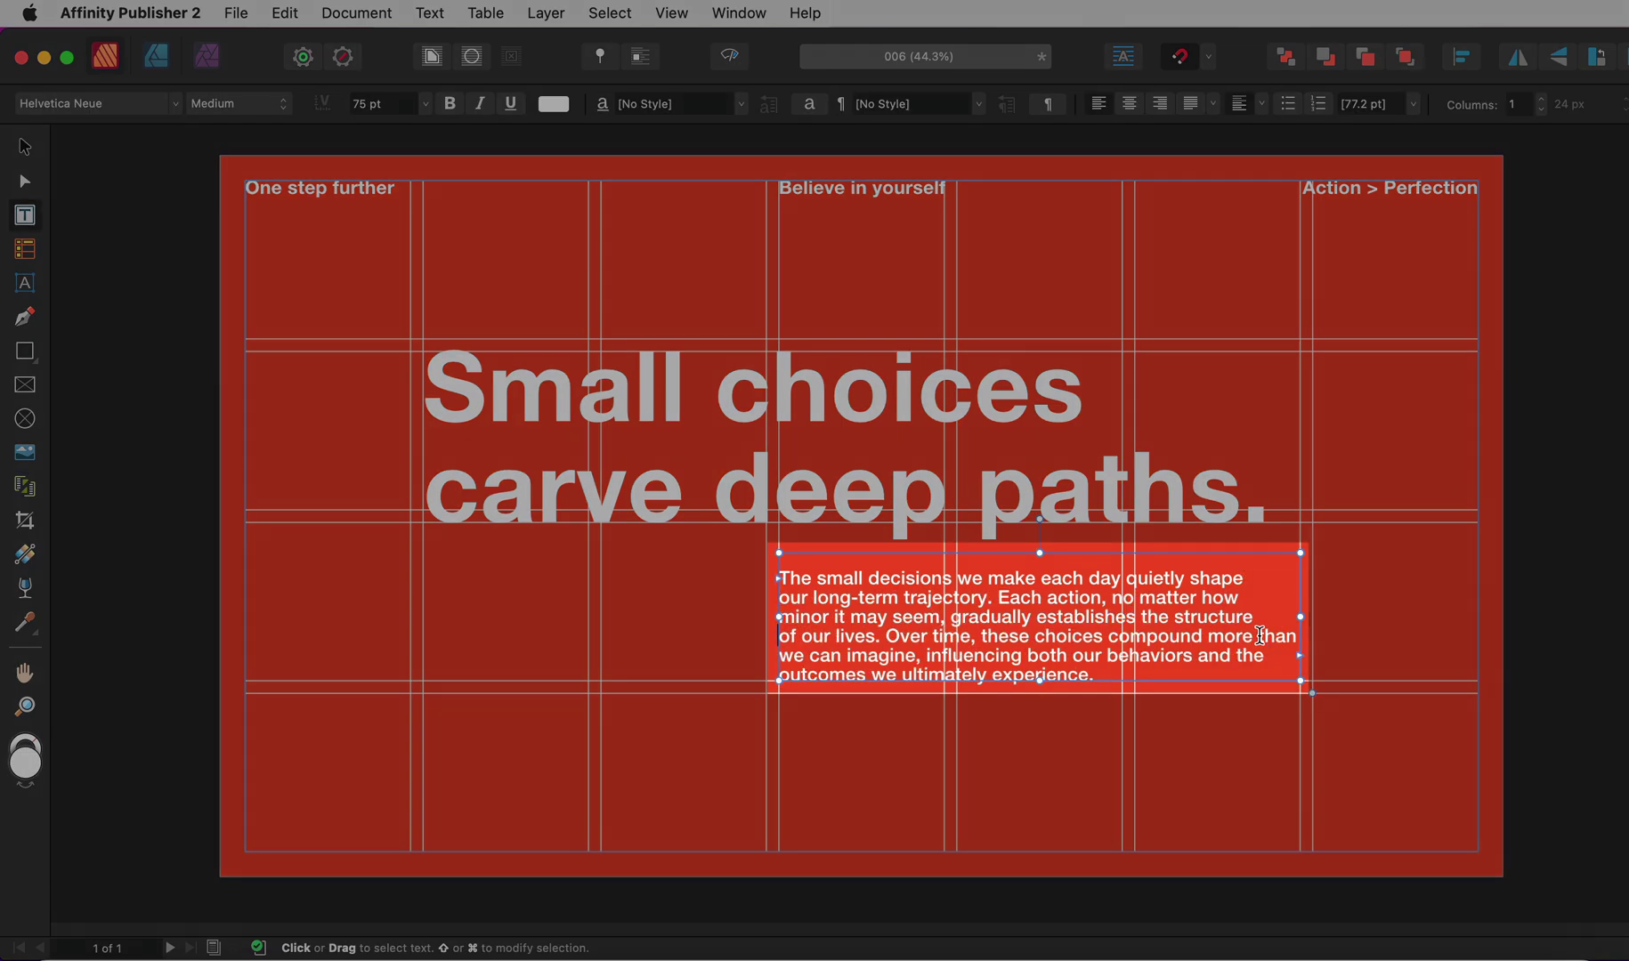
click(1259, 636)
key(shift+Return)
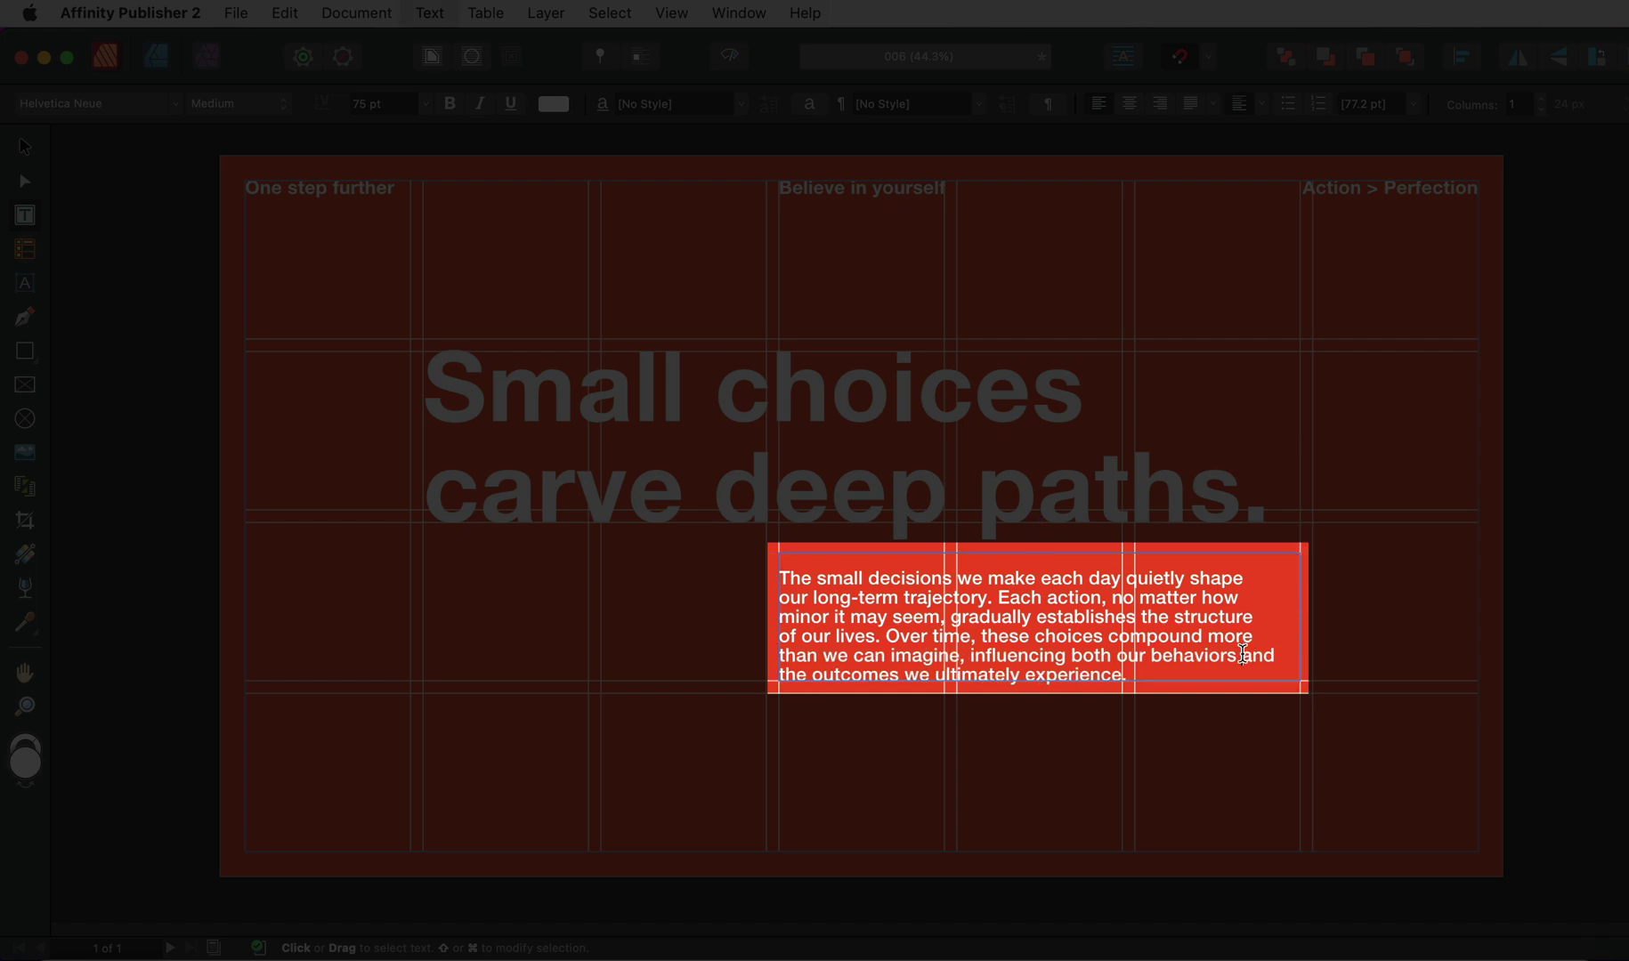
click(1246, 655)
key(shift+Return)
key(Escape)
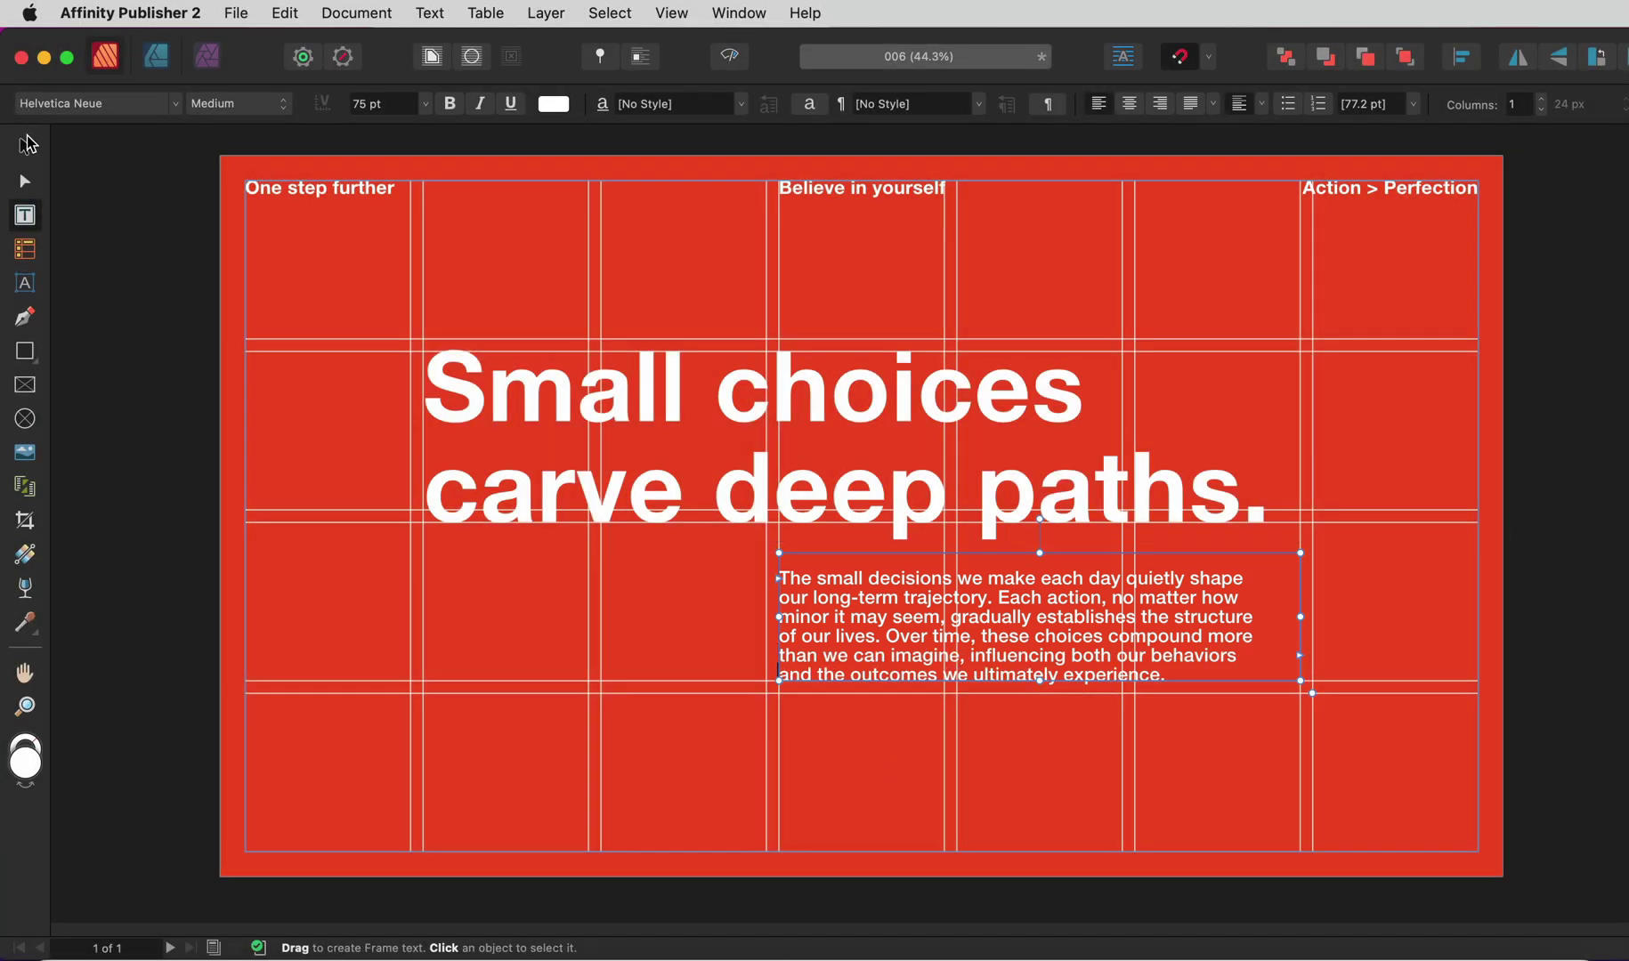
Select the red background shape and reposition the view over the poster.
click(28, 142)
click(176, 434)
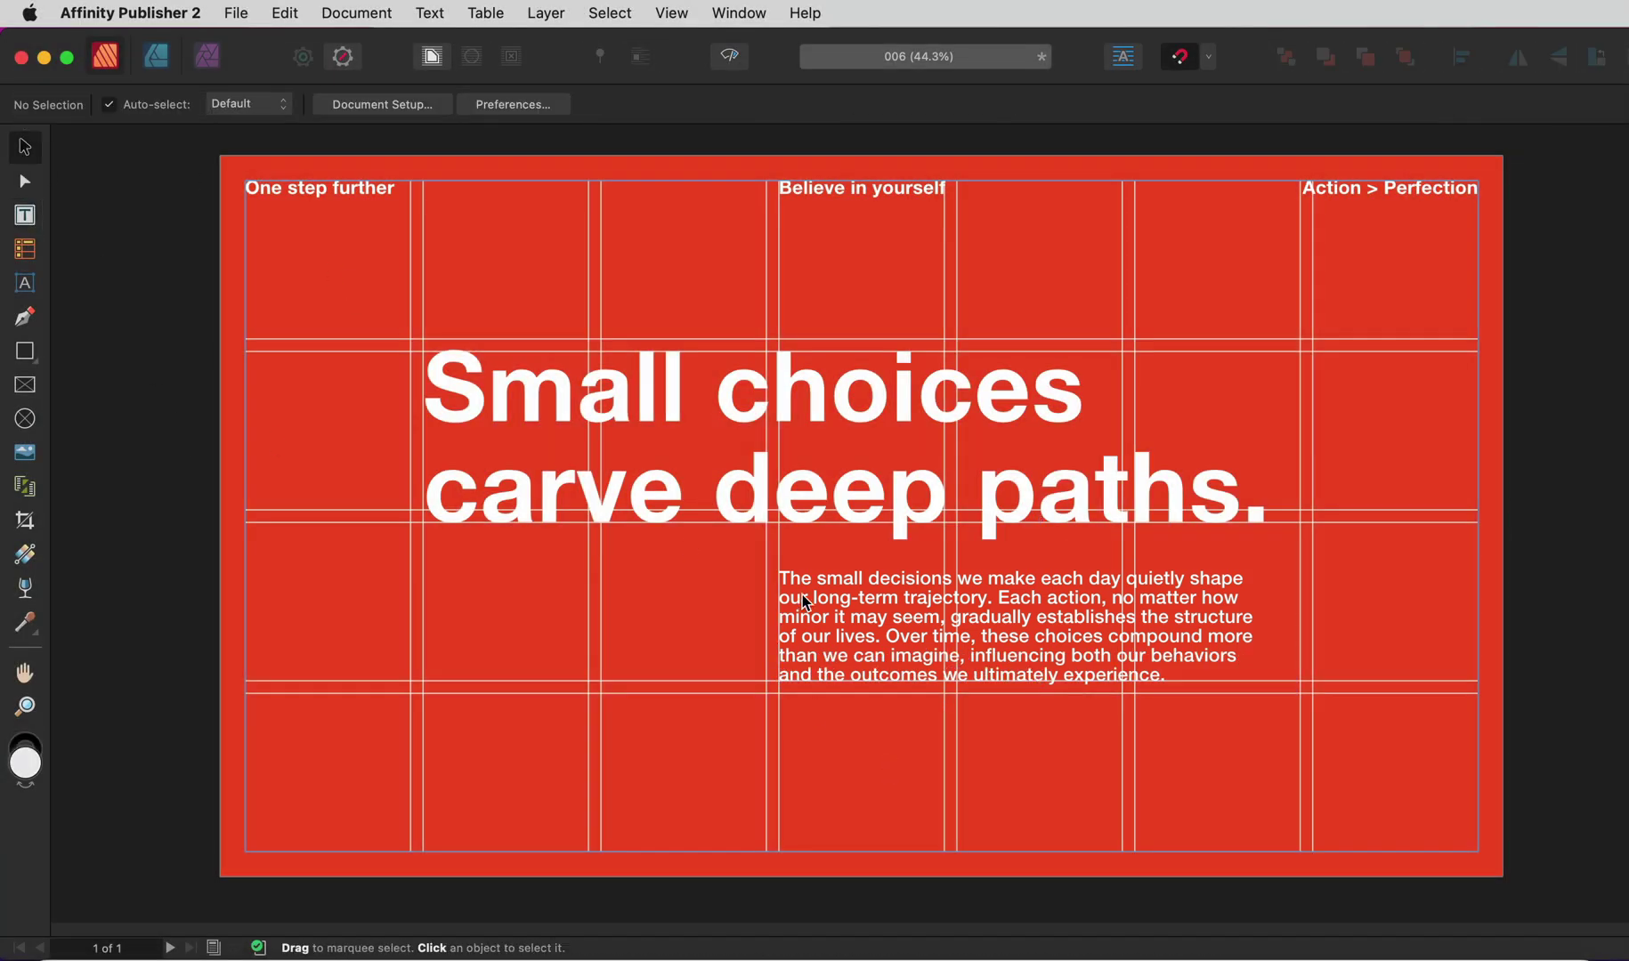
click(331, 418)
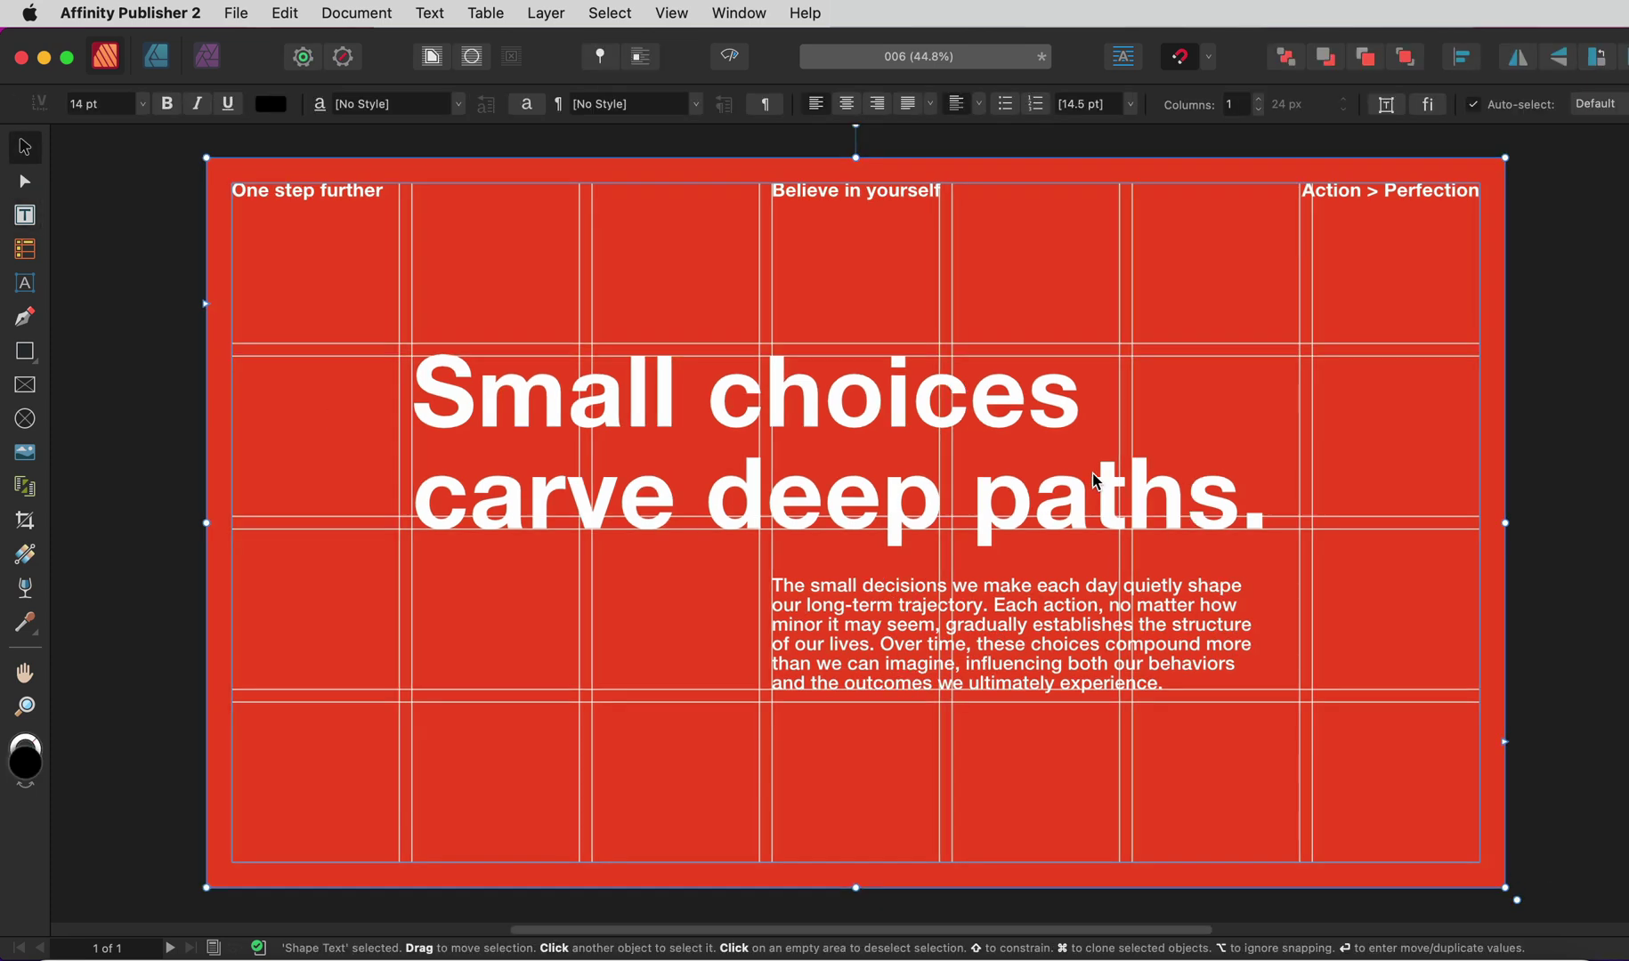
scroll(1095, 481, down, 5)
scroll(1095, 481, down, 3)
scroll(1095, 481, right, 3)
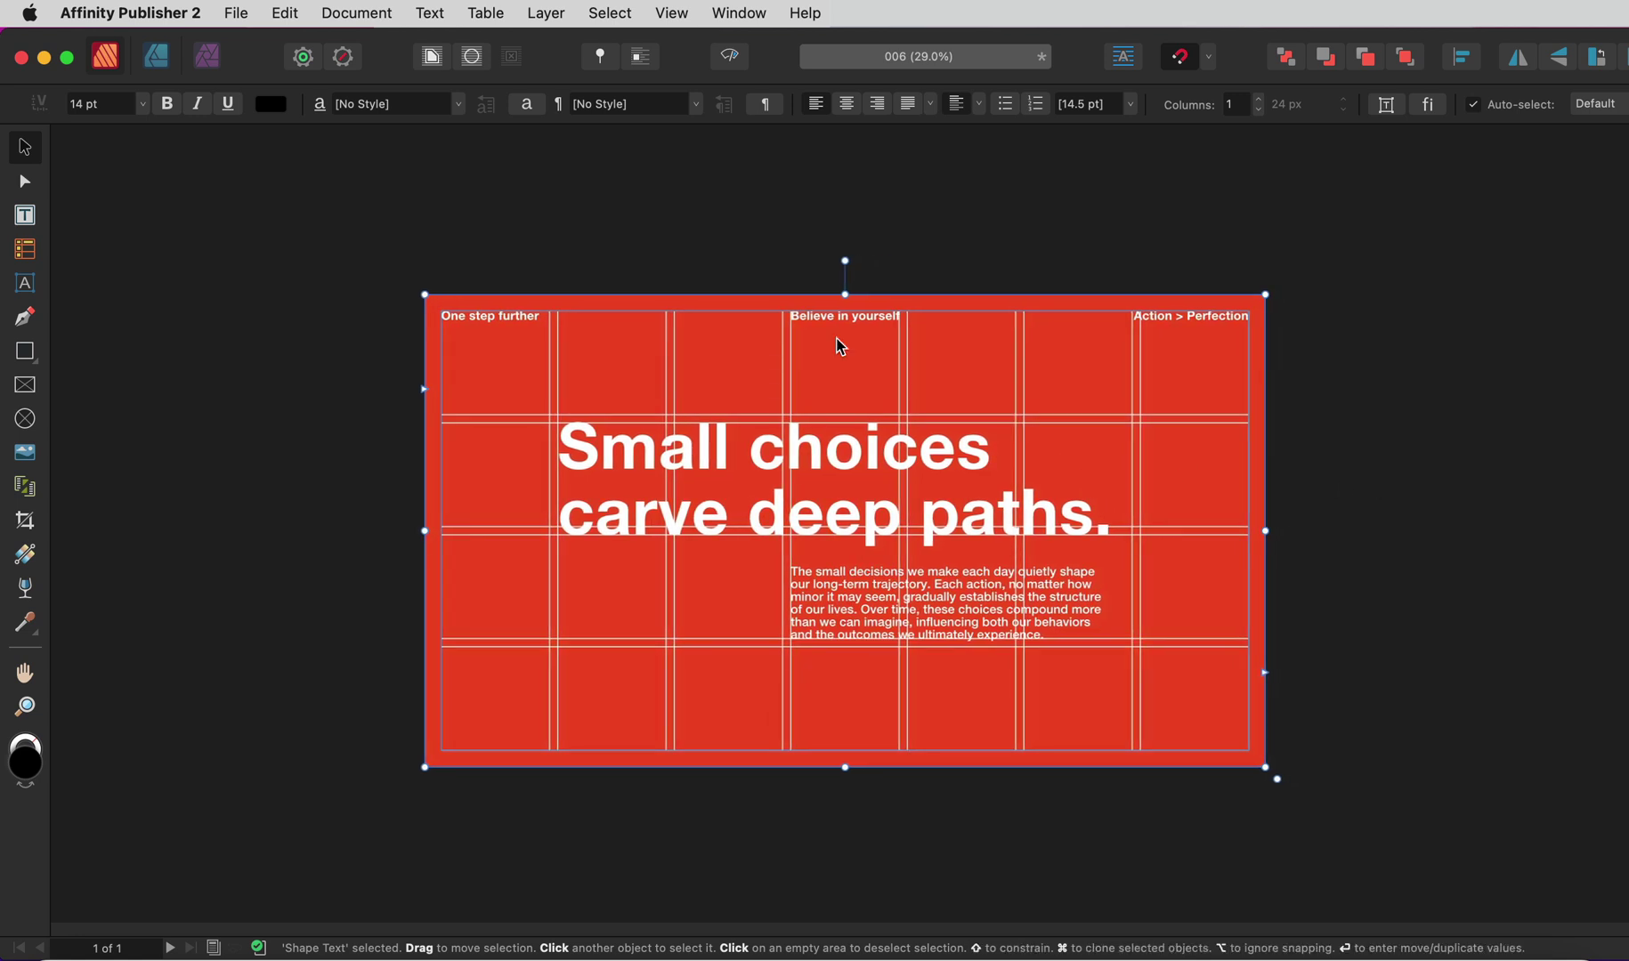
Type a giant 5000 pt white 'O' and move it to the page's bottom-left corner.
click(24, 214)
drag(226, 247, 634, 832)
text(O)
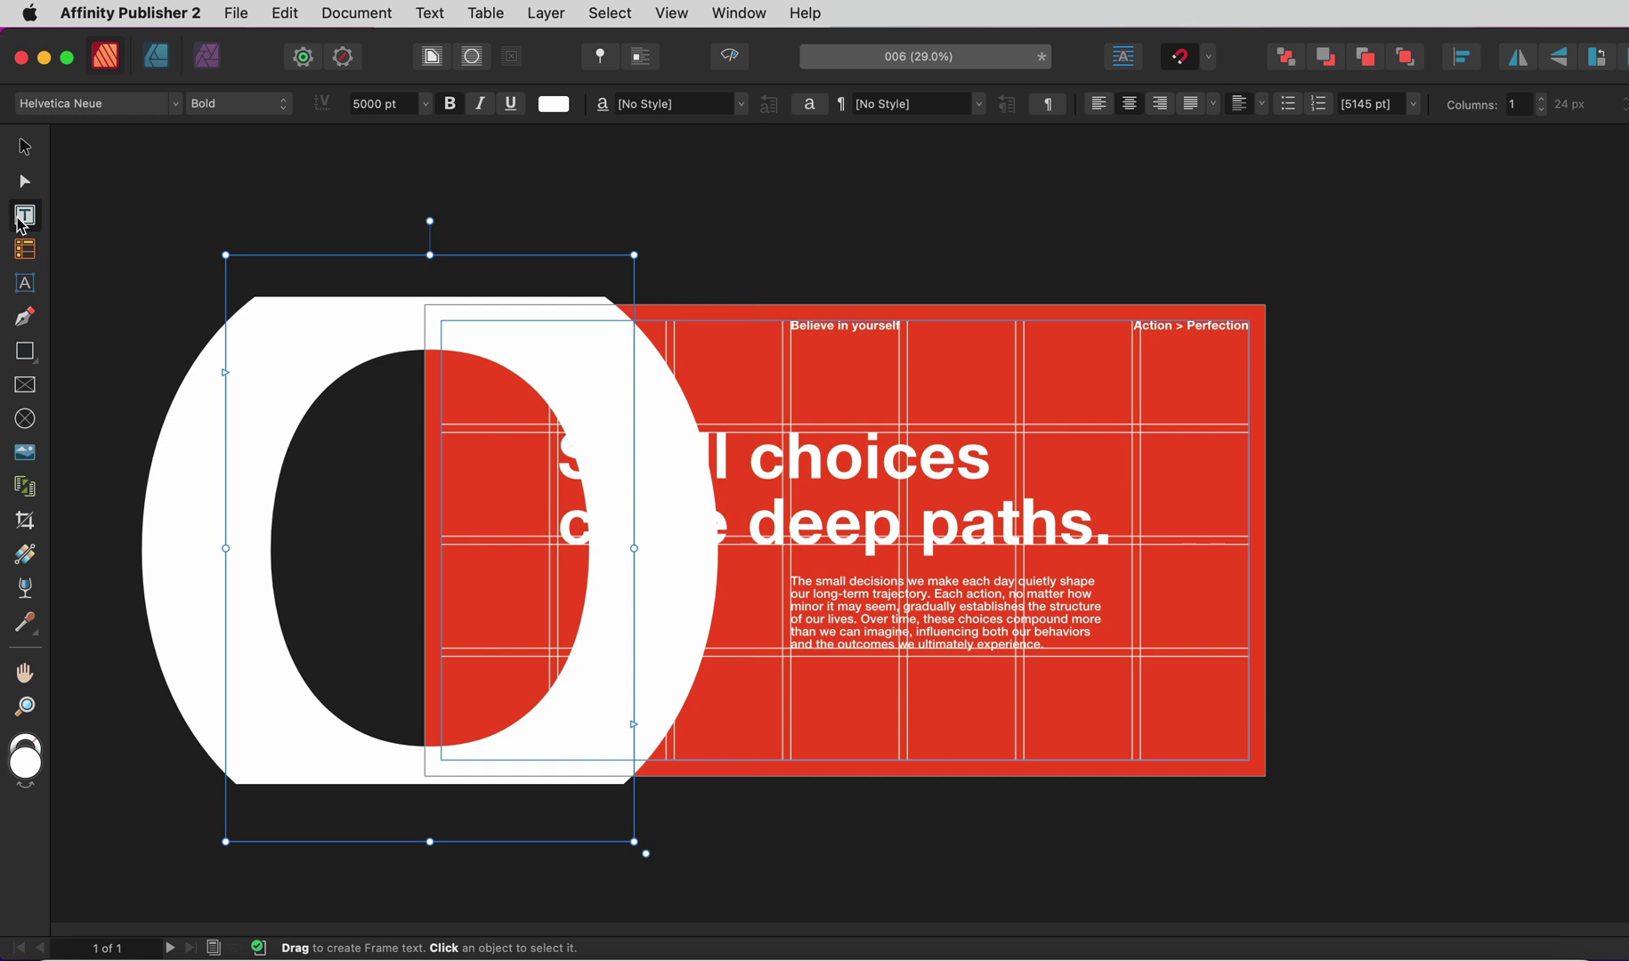
click(26, 150)
drag(371, 343, 509, 728)
click(240, 652)
Type a giant 5000 pt white 'J' and move it onto the page's lower-right corner.
click(28, 221)
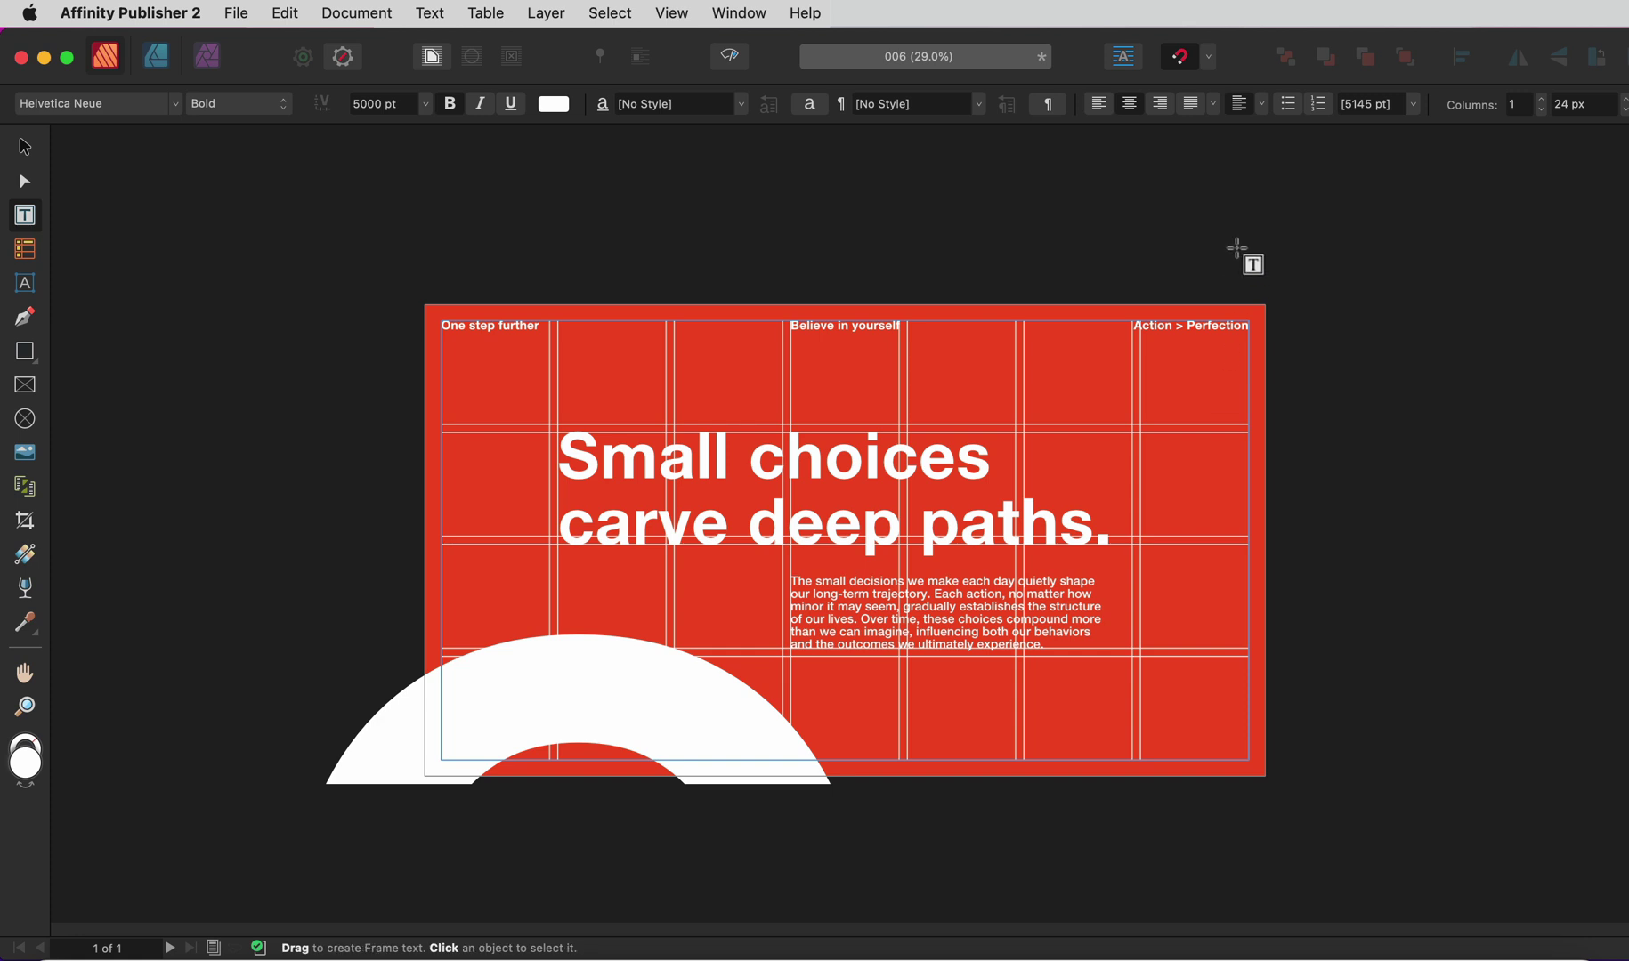
drag(1092, 227, 1621, 890)
text(J)
key(Escape)
click(25, 146)
scroll(236, 316, down, 1)
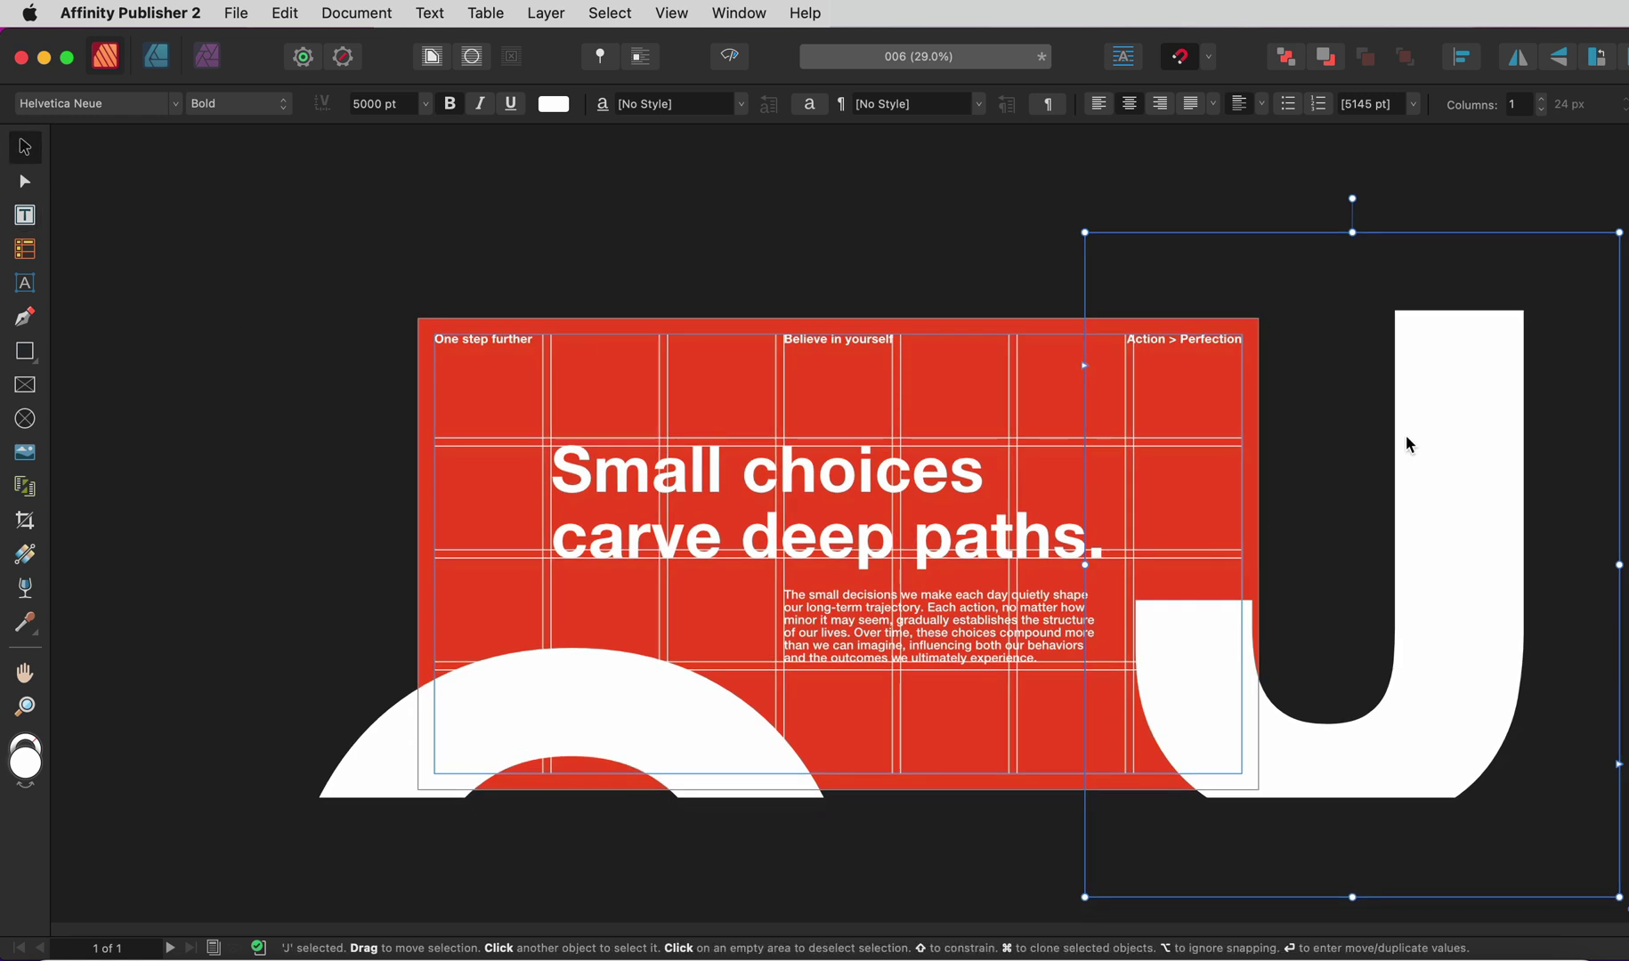
drag(1408, 443, 1123, 868)
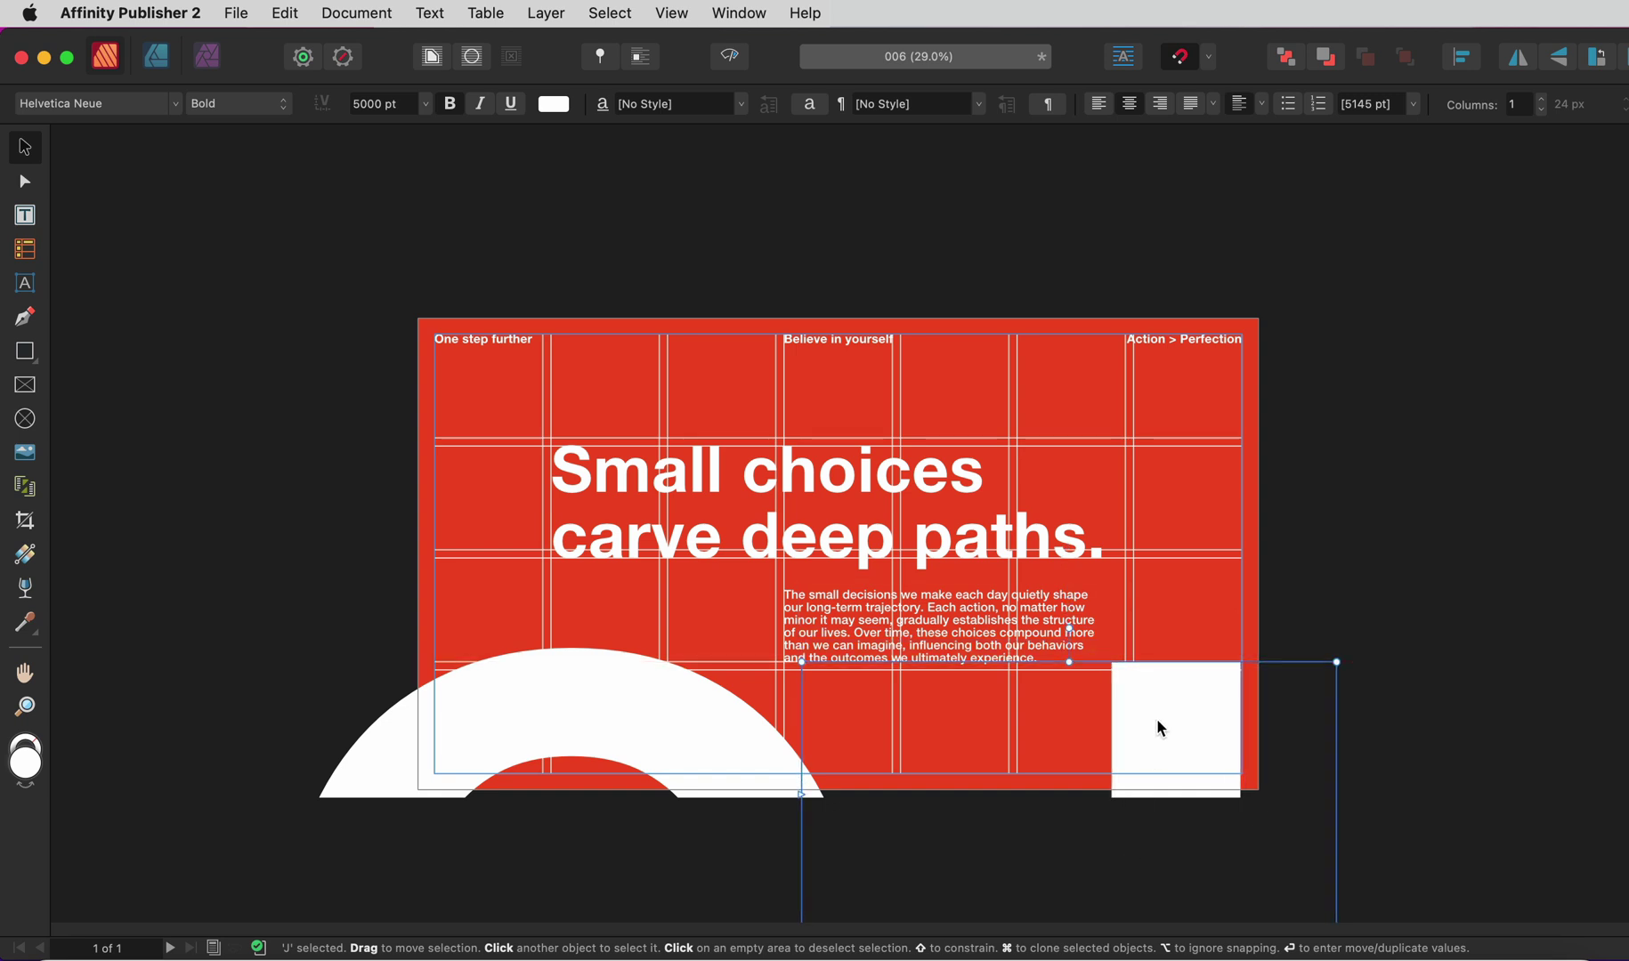
click(1394, 710)
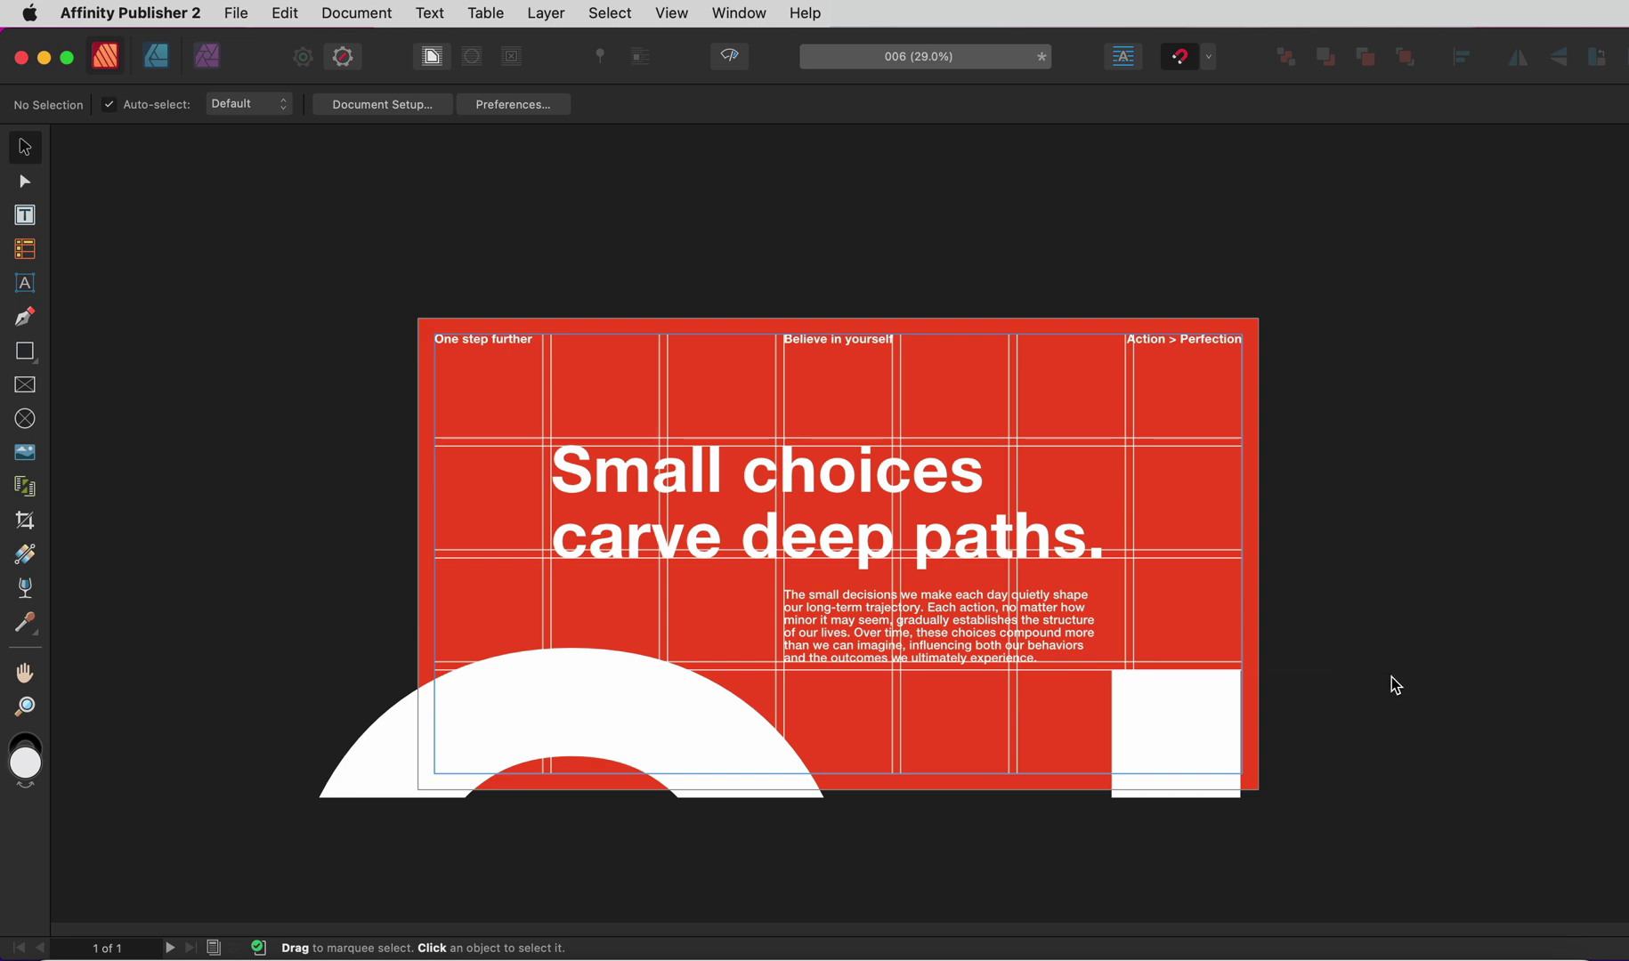
Preview the whole poster without guides.
scroll(1391, 678, up, 3)
scroll(1391, 677, left, 2)
scroll(1391, 678, left, 2)
scroll(1392, 677, down, 1)
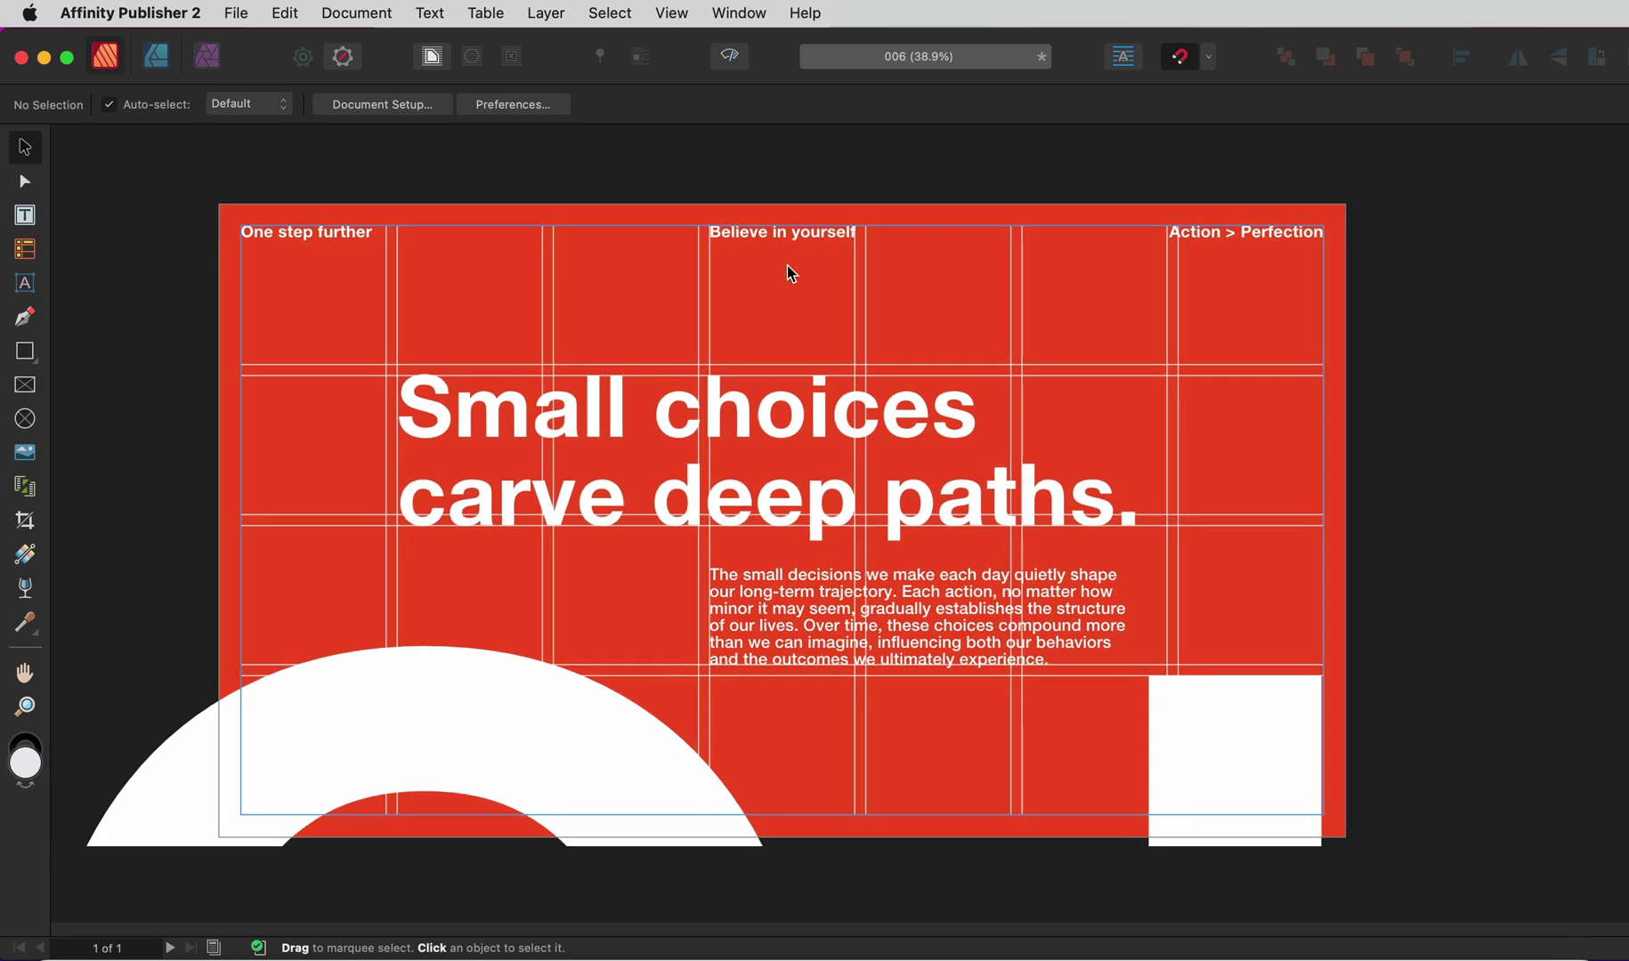
click(732, 55)
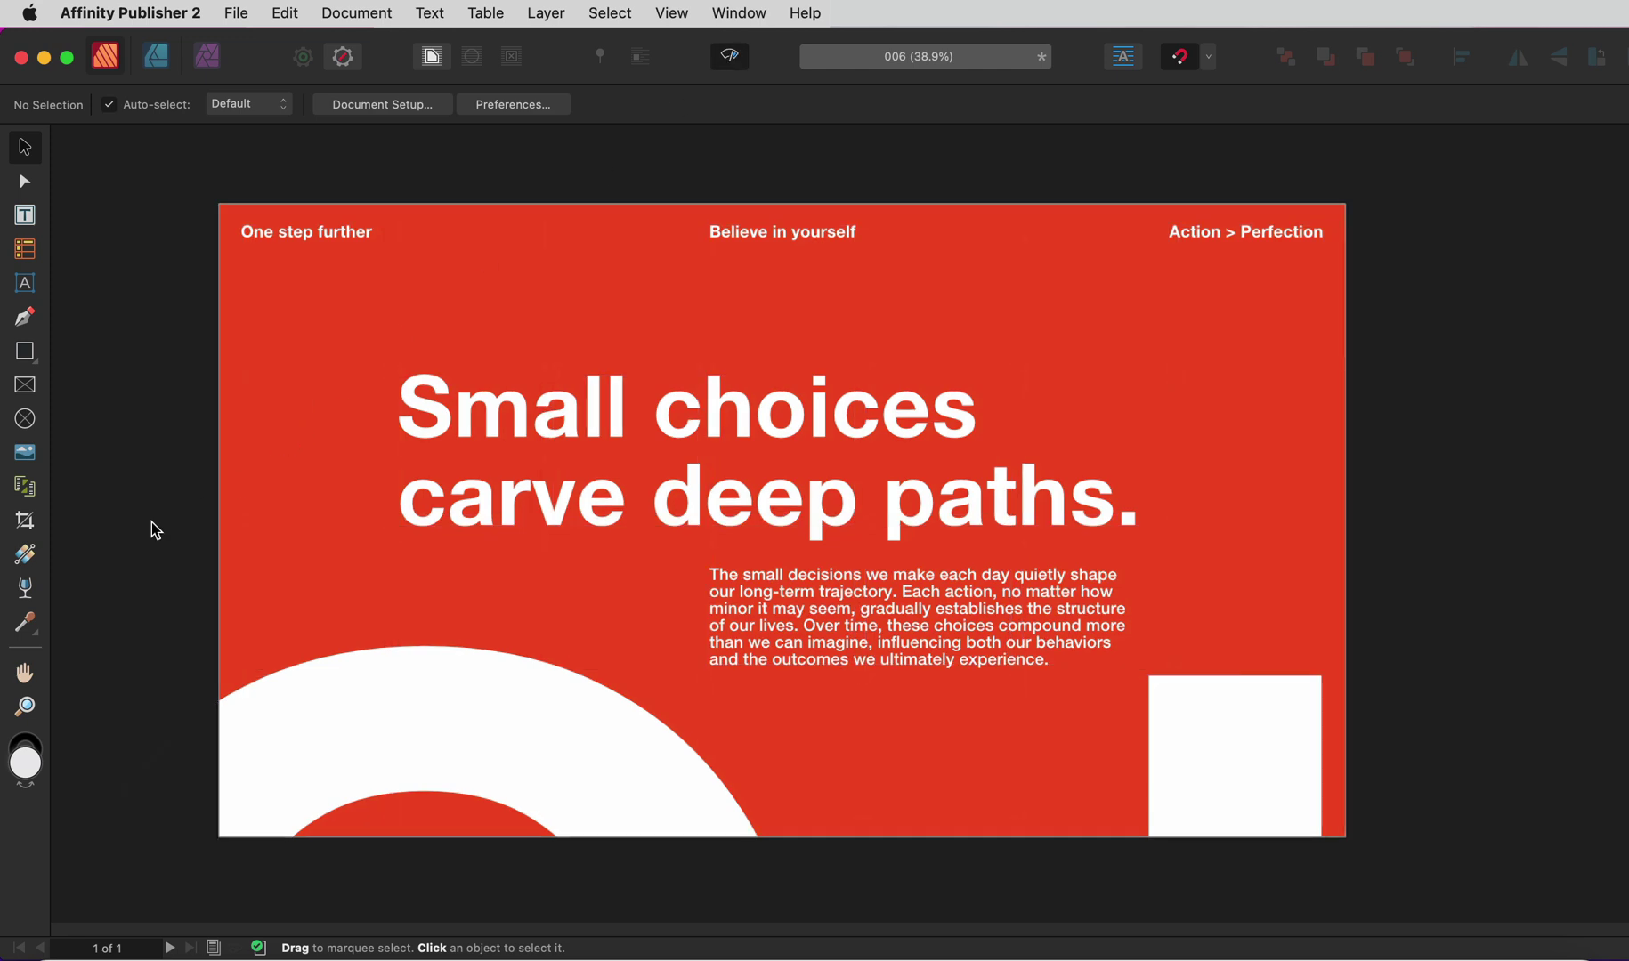
Draw a closed white 5 pt path through the four margin corners using the Designer persona.
key(w)
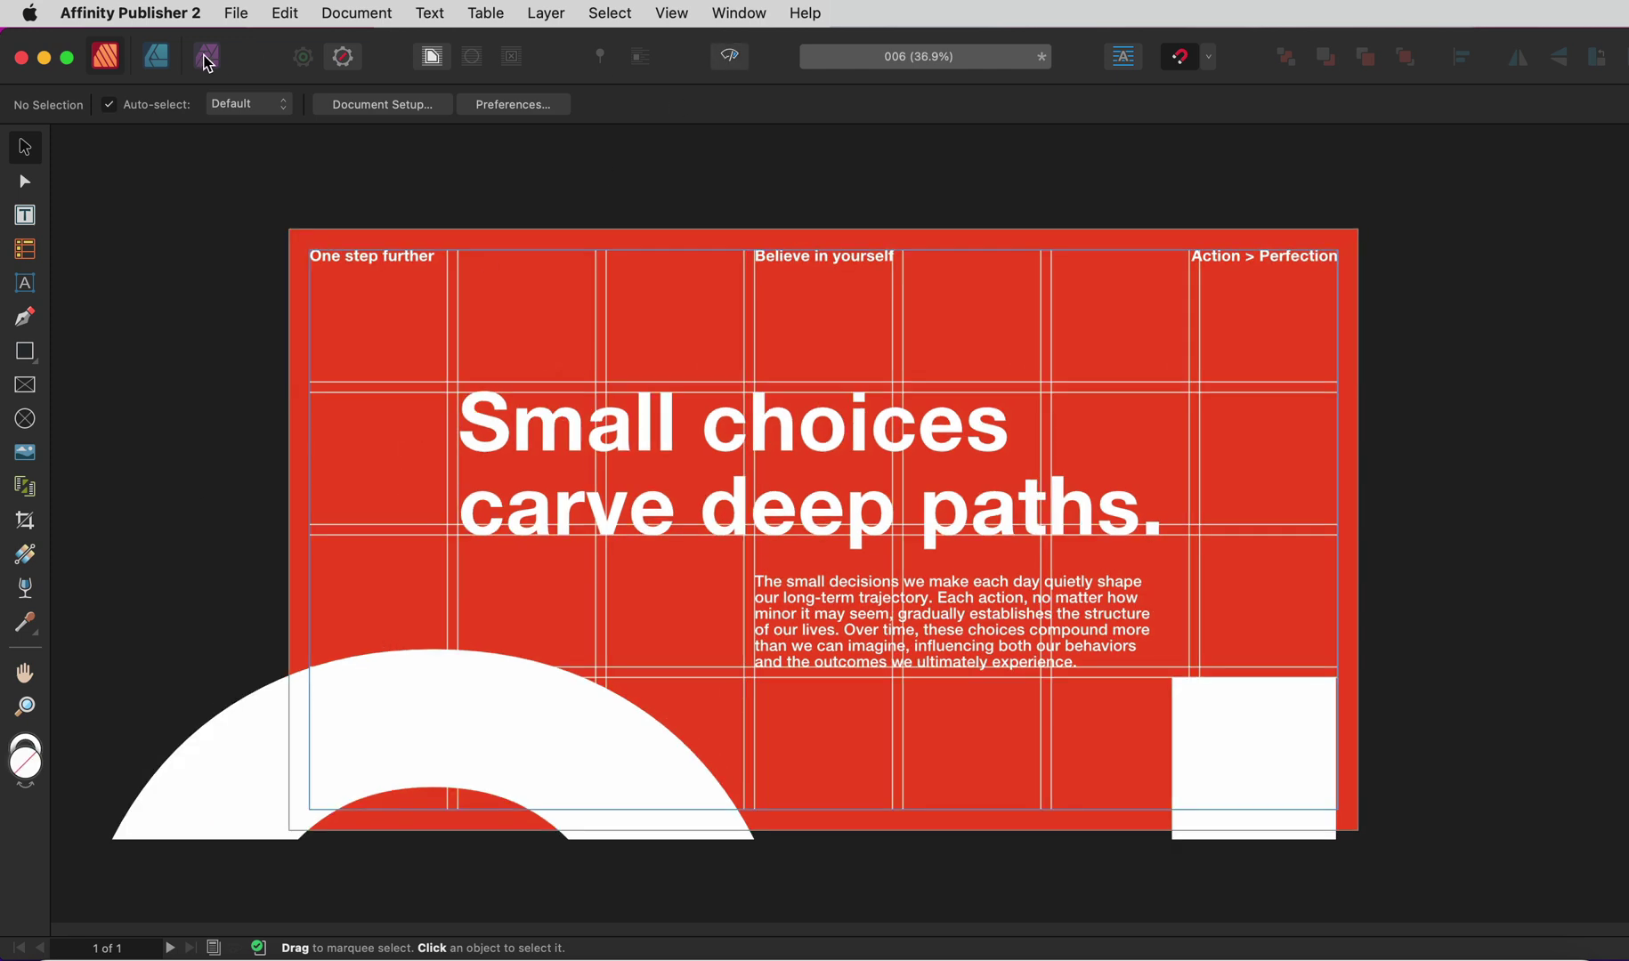
click(207, 58)
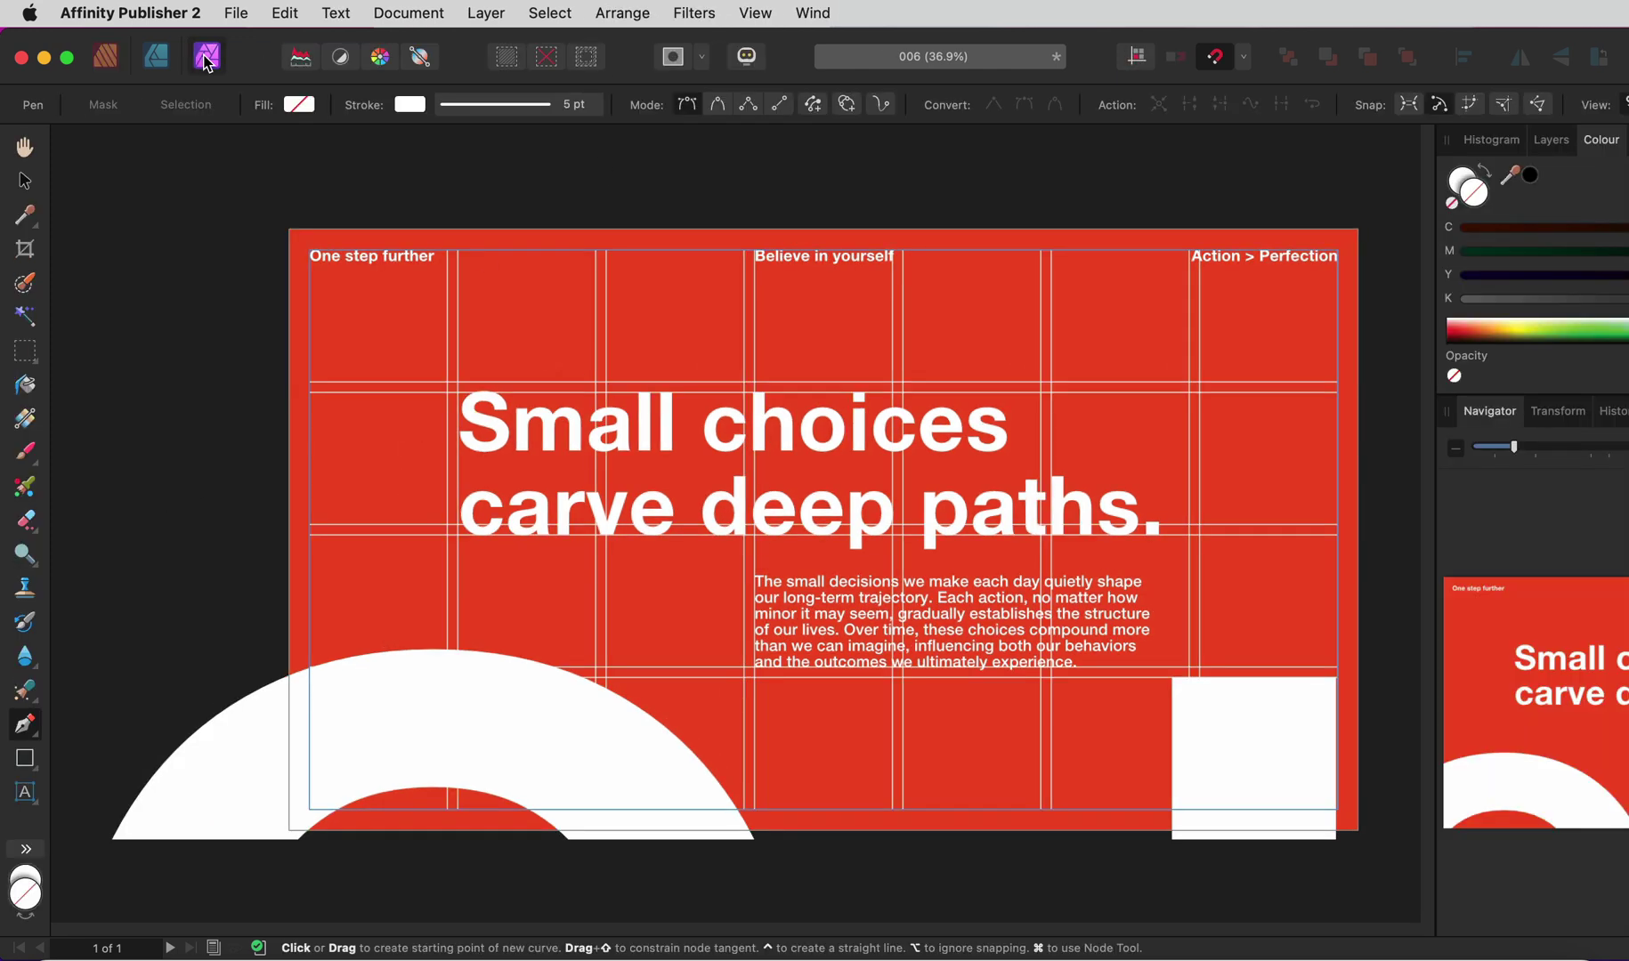
click(310, 252)
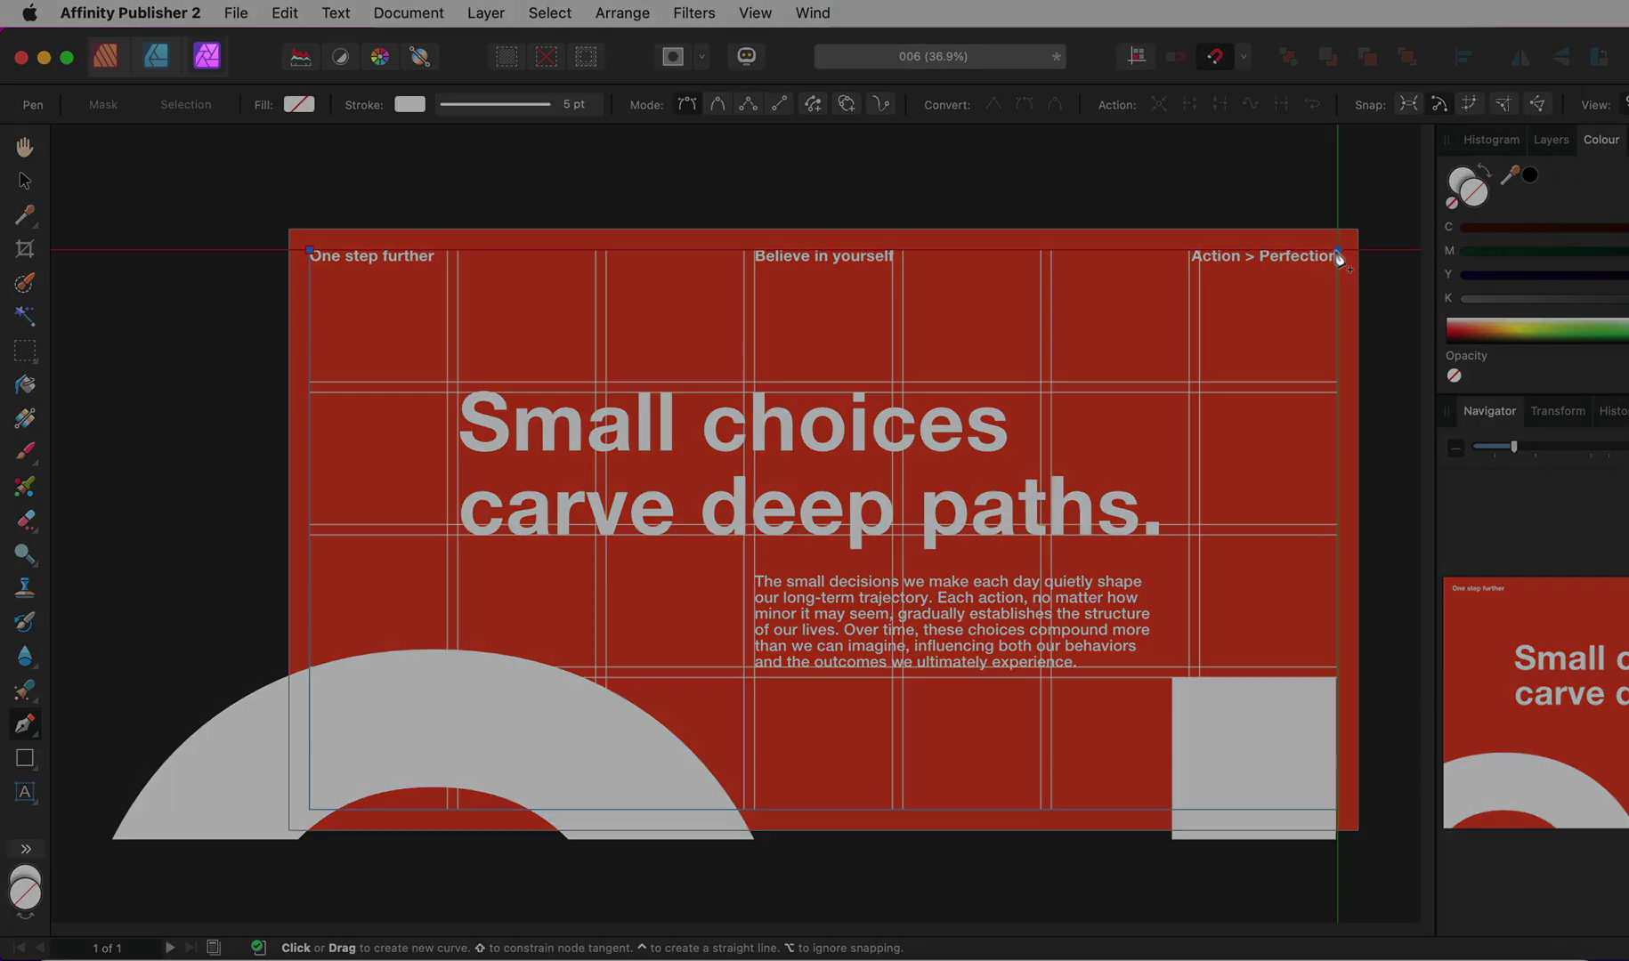
click(1338, 252)
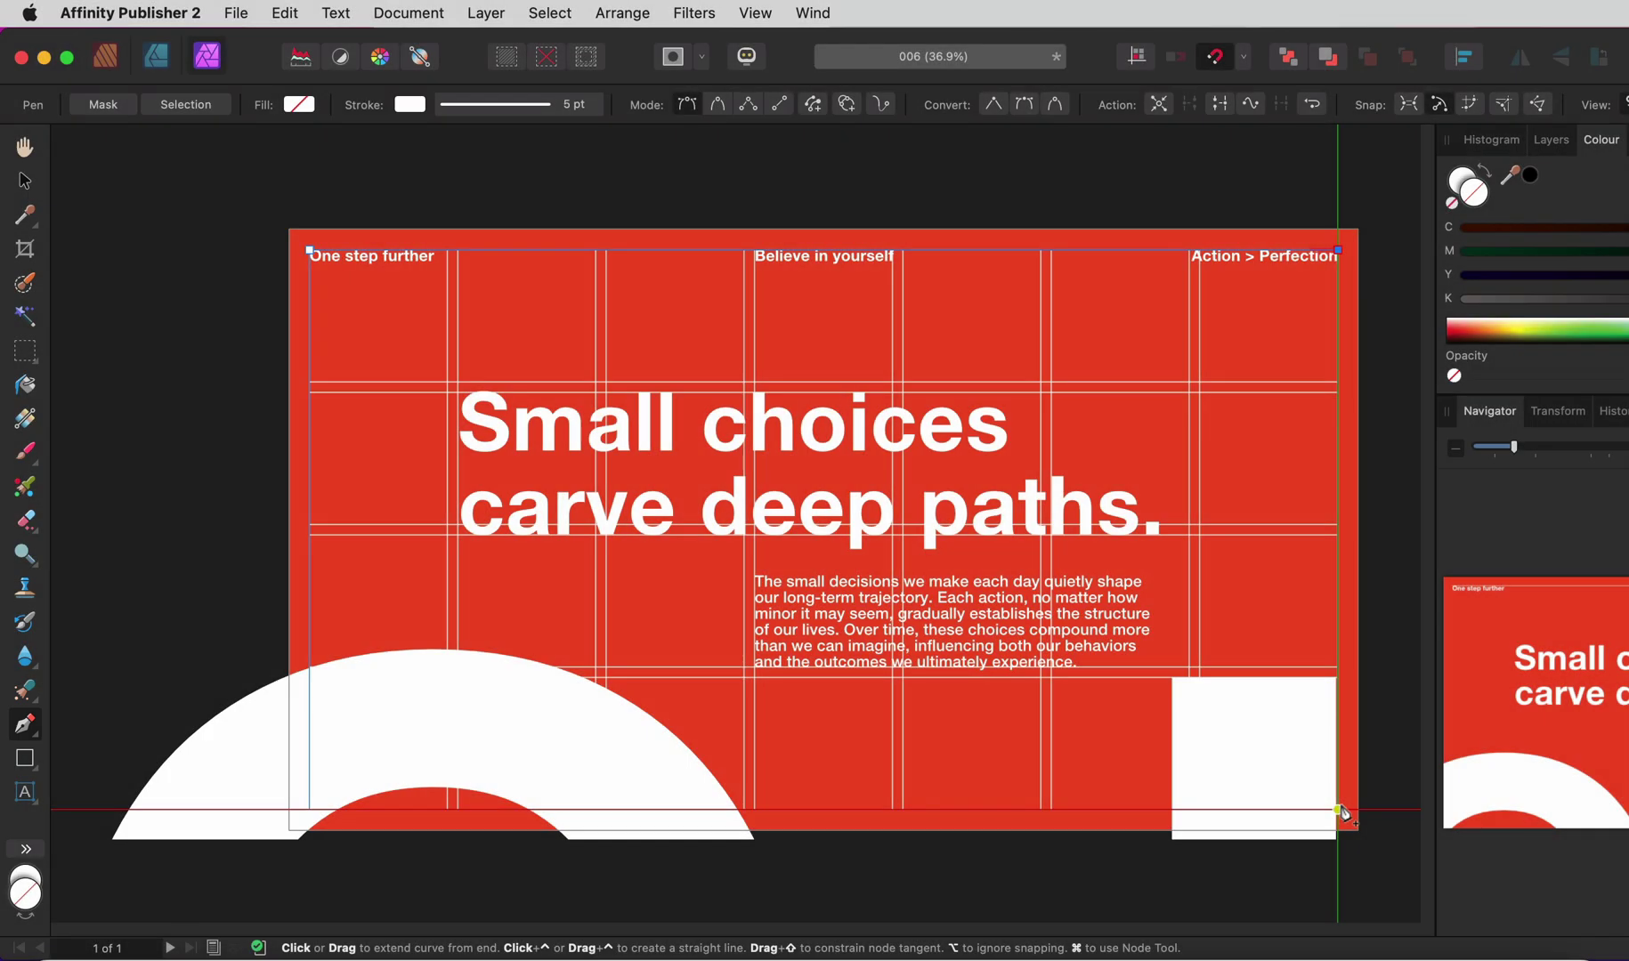
click(1337, 810)
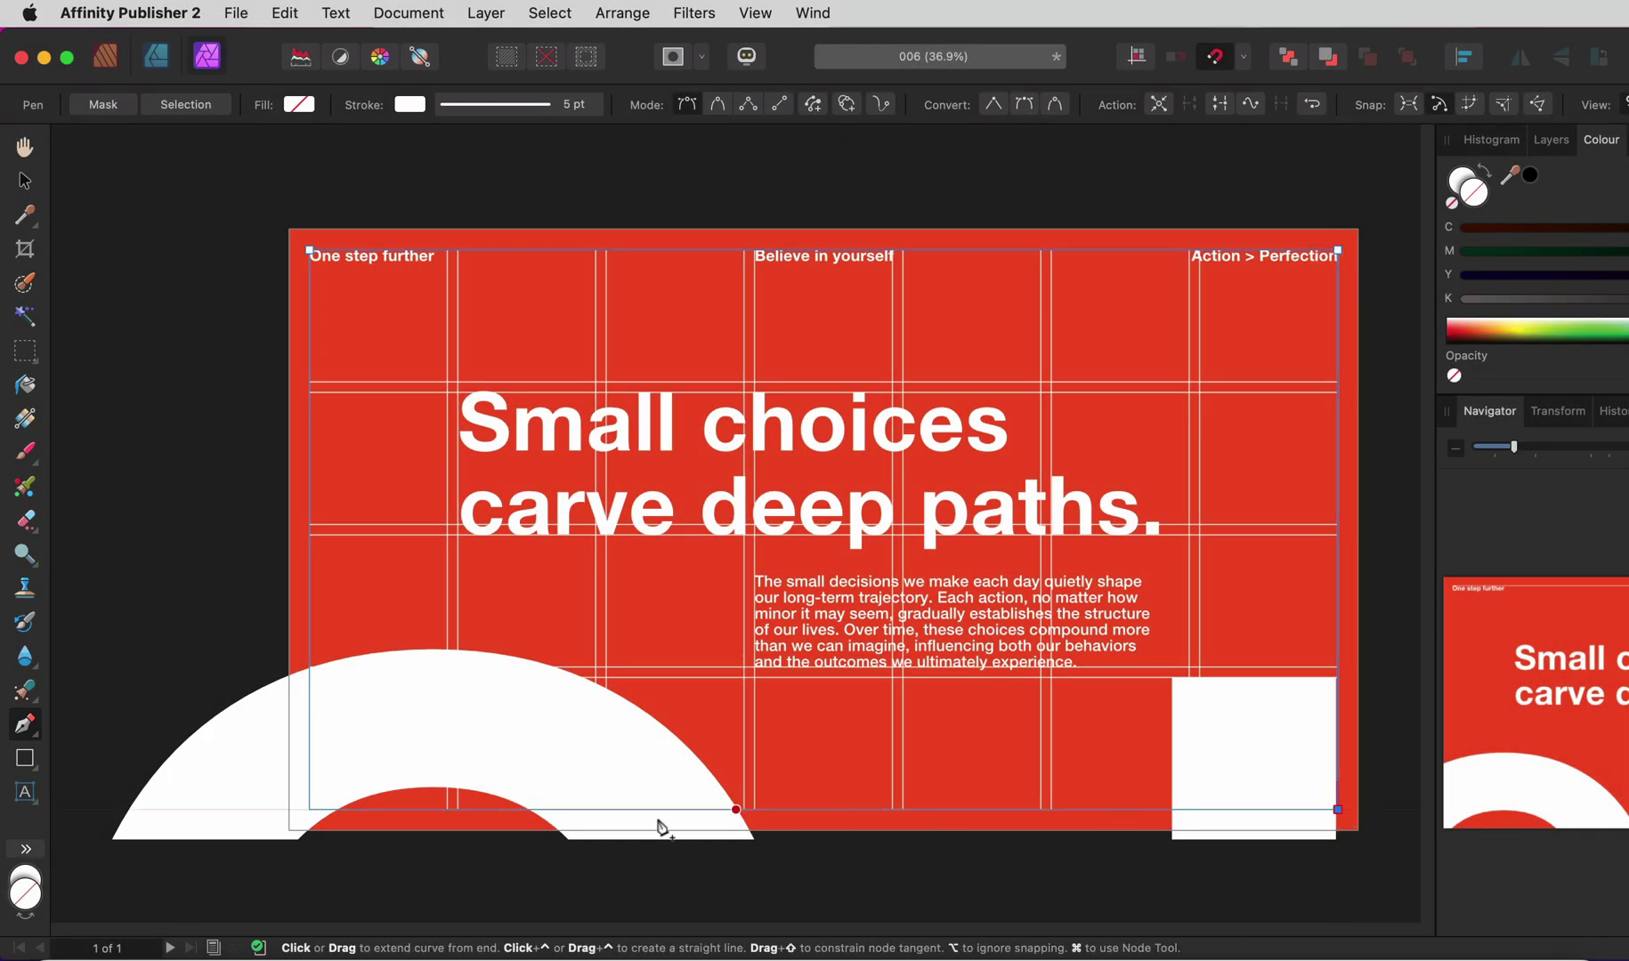
click(310, 810)
click(310, 253)
click(107, 61)
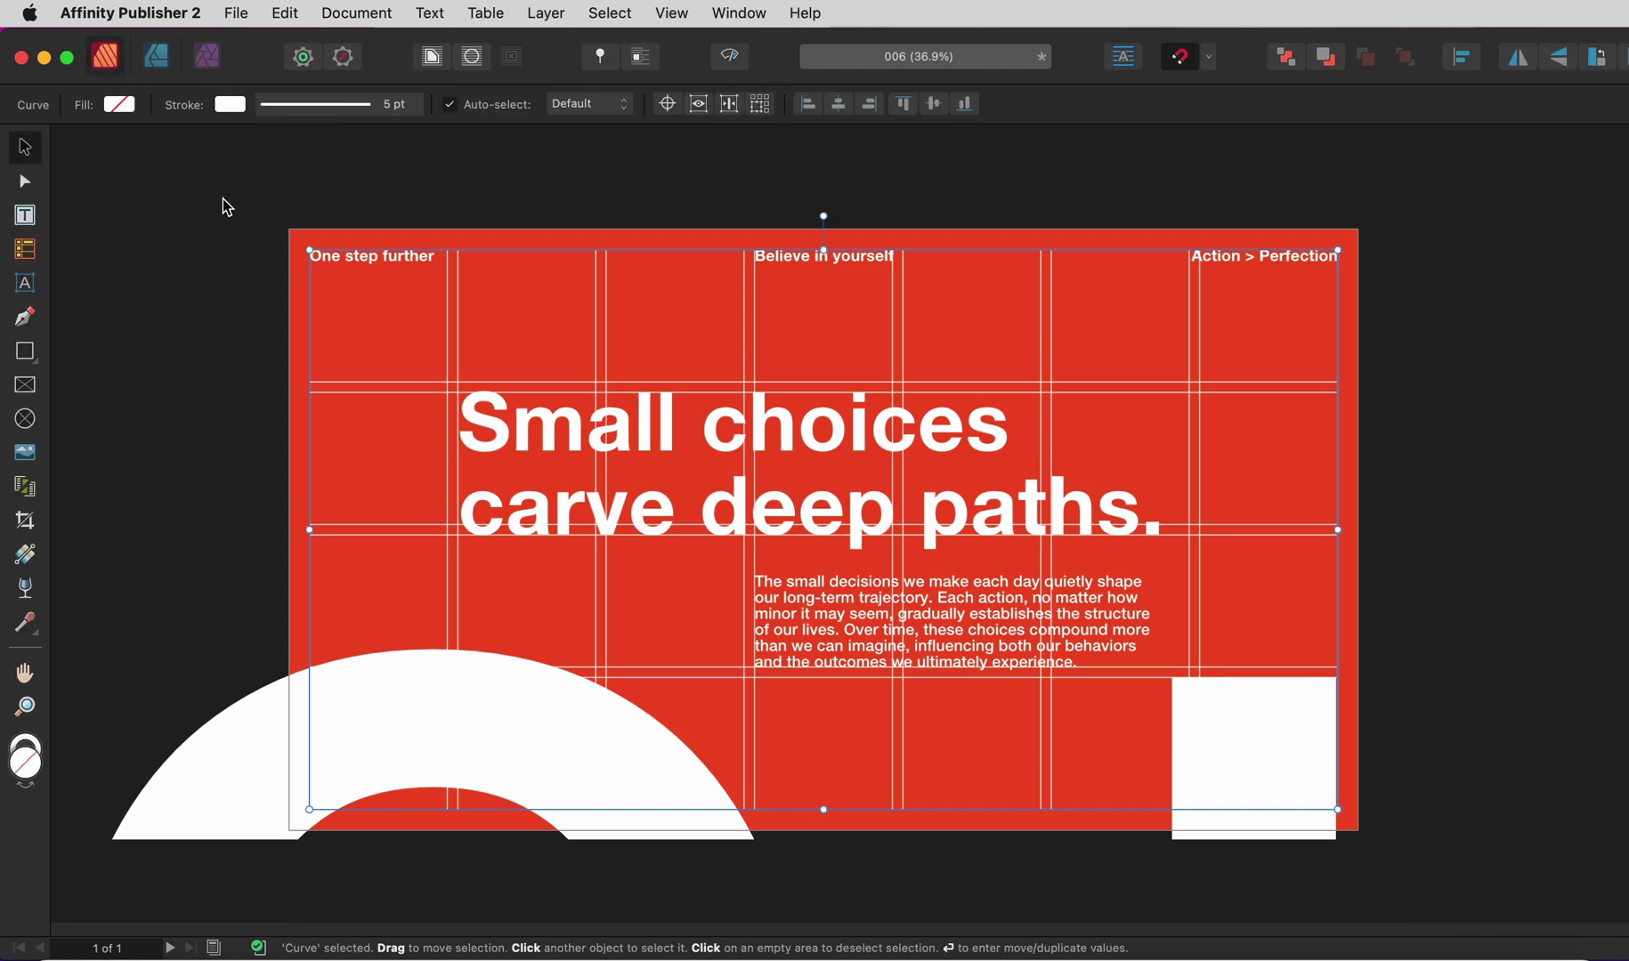
click(223, 199)
click(731, 59)
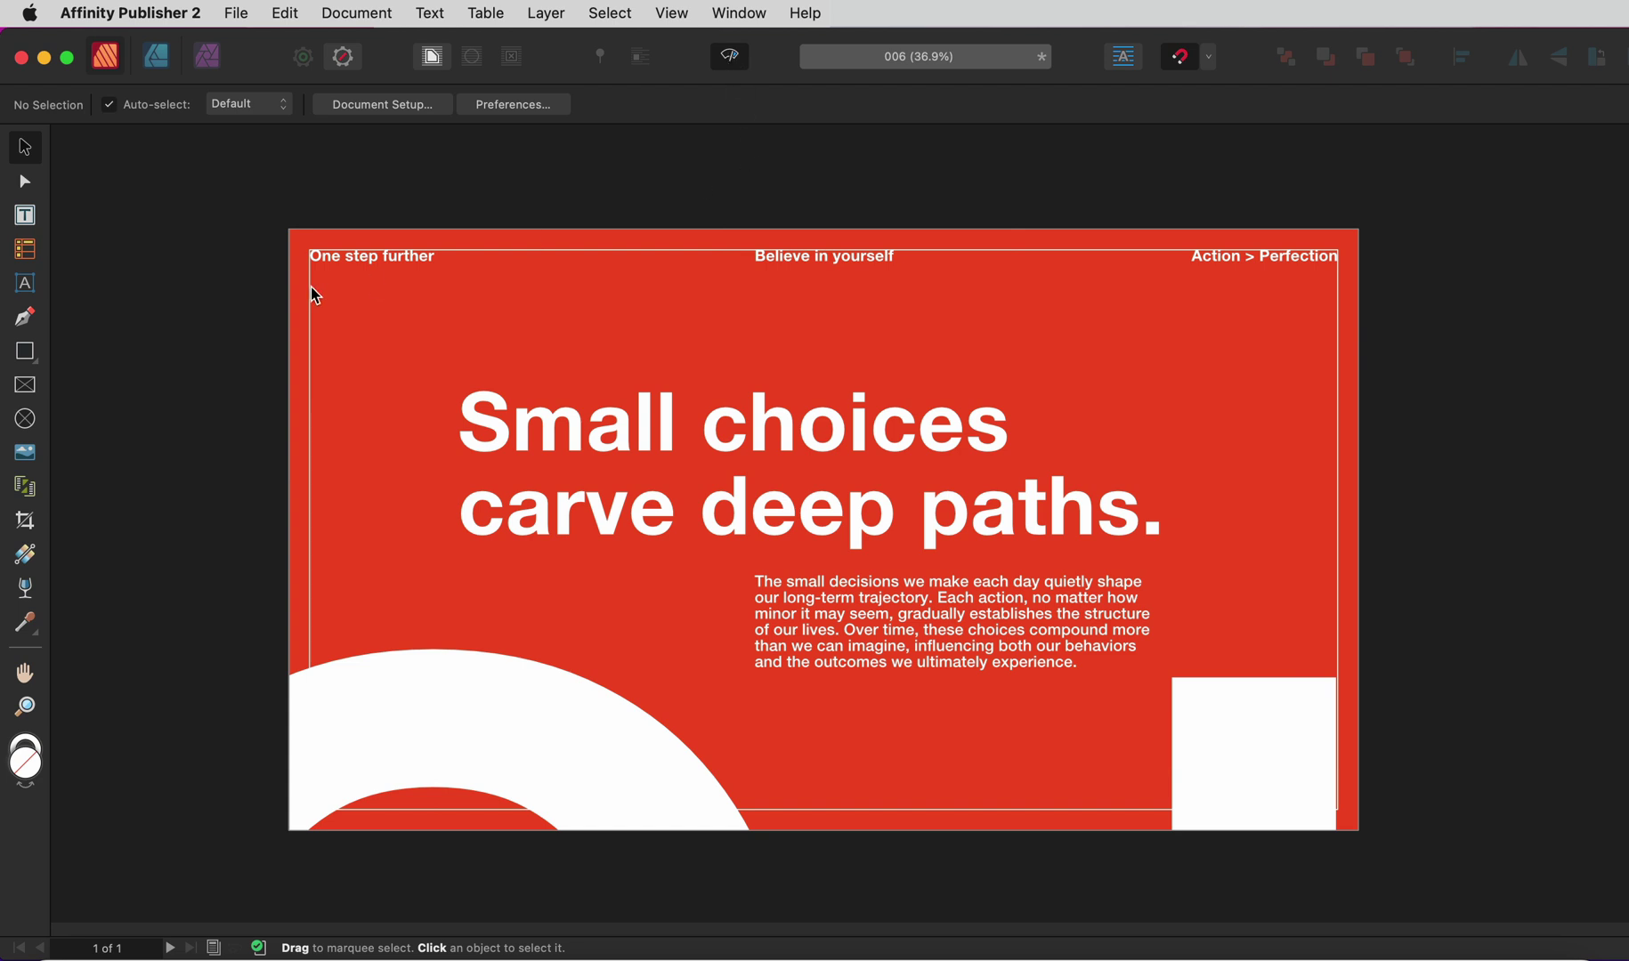
Give the One step further frame a 10 px left inset.
click(370, 264)
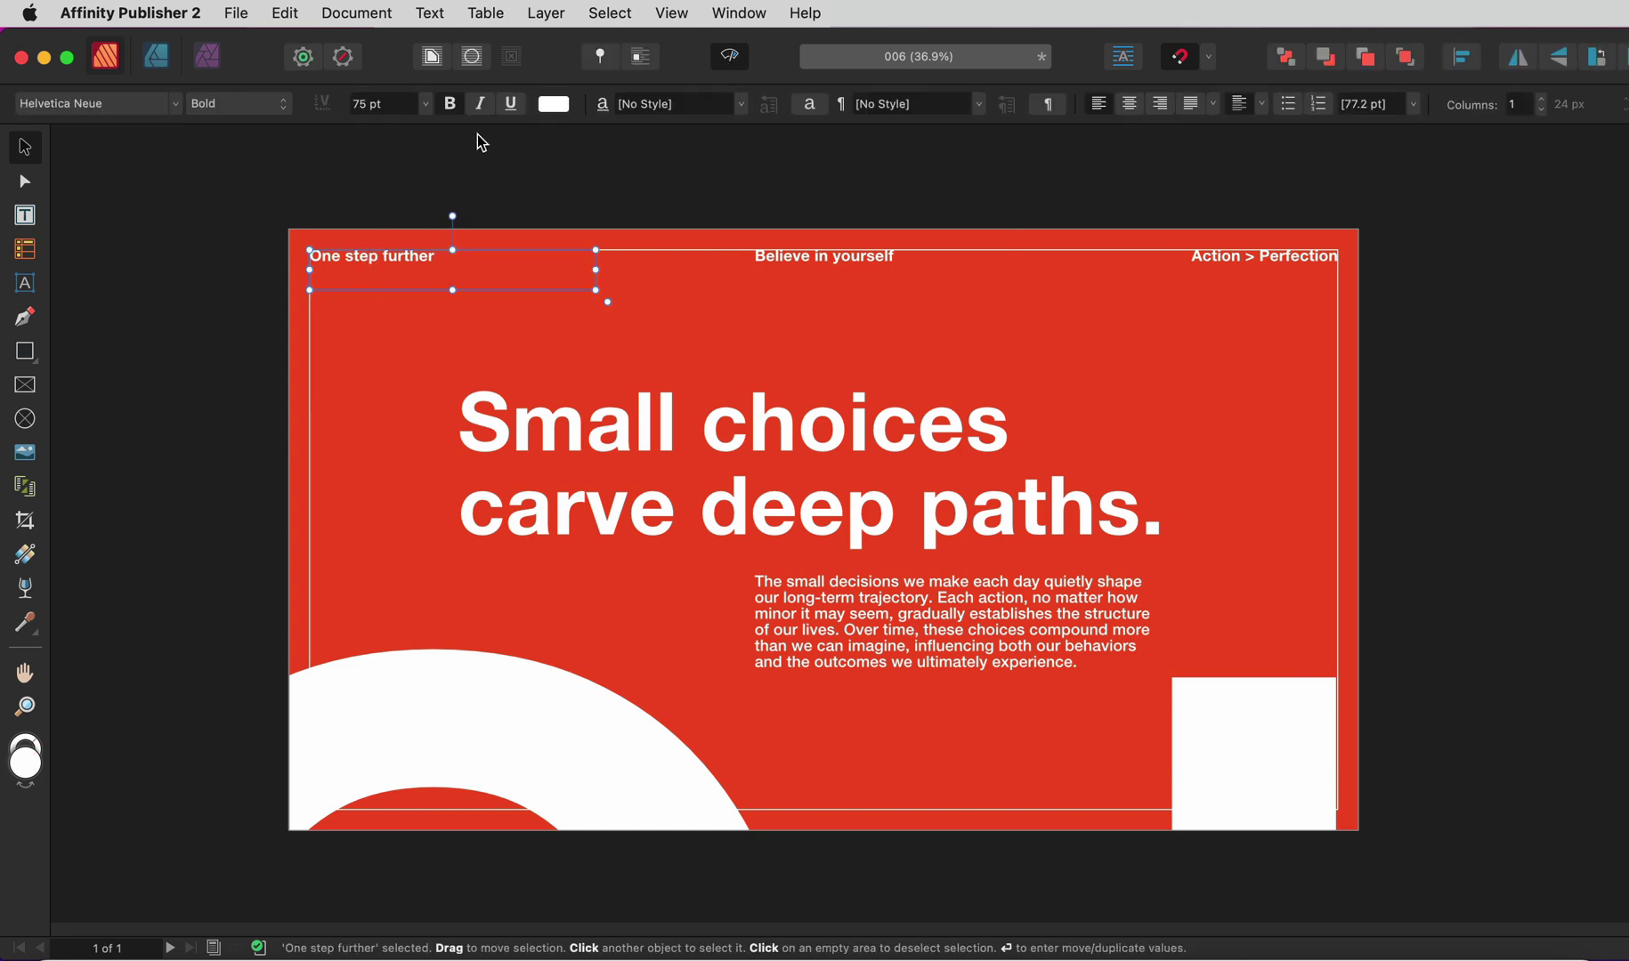
click(739, 13)
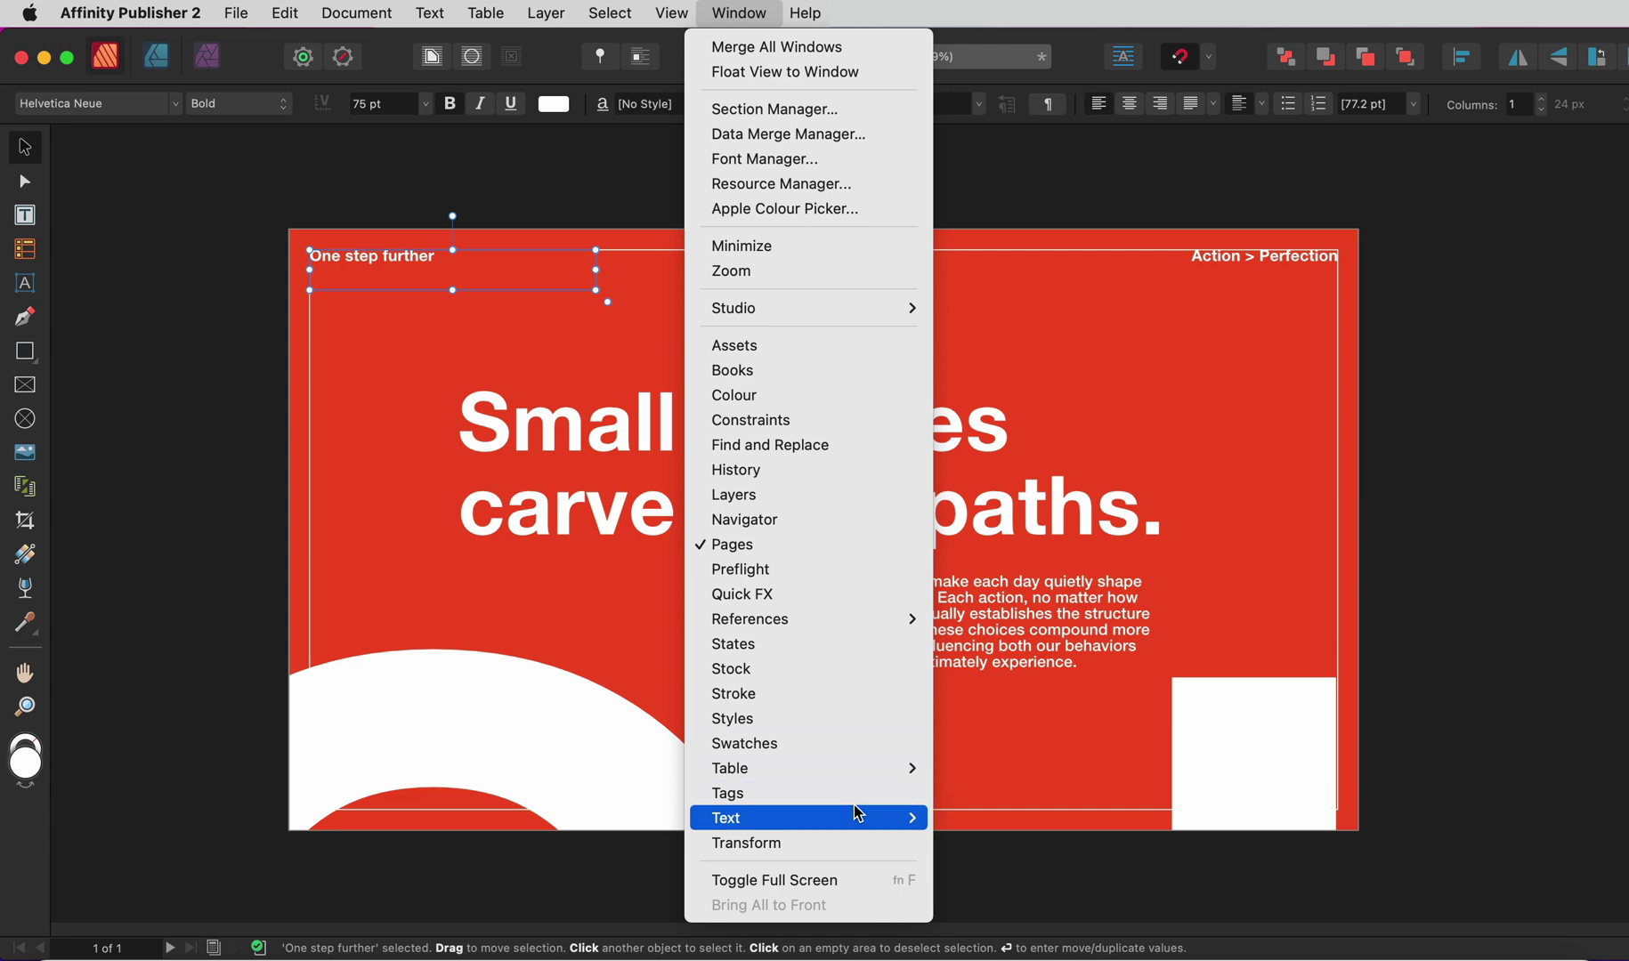
mouse_move(857, 813)
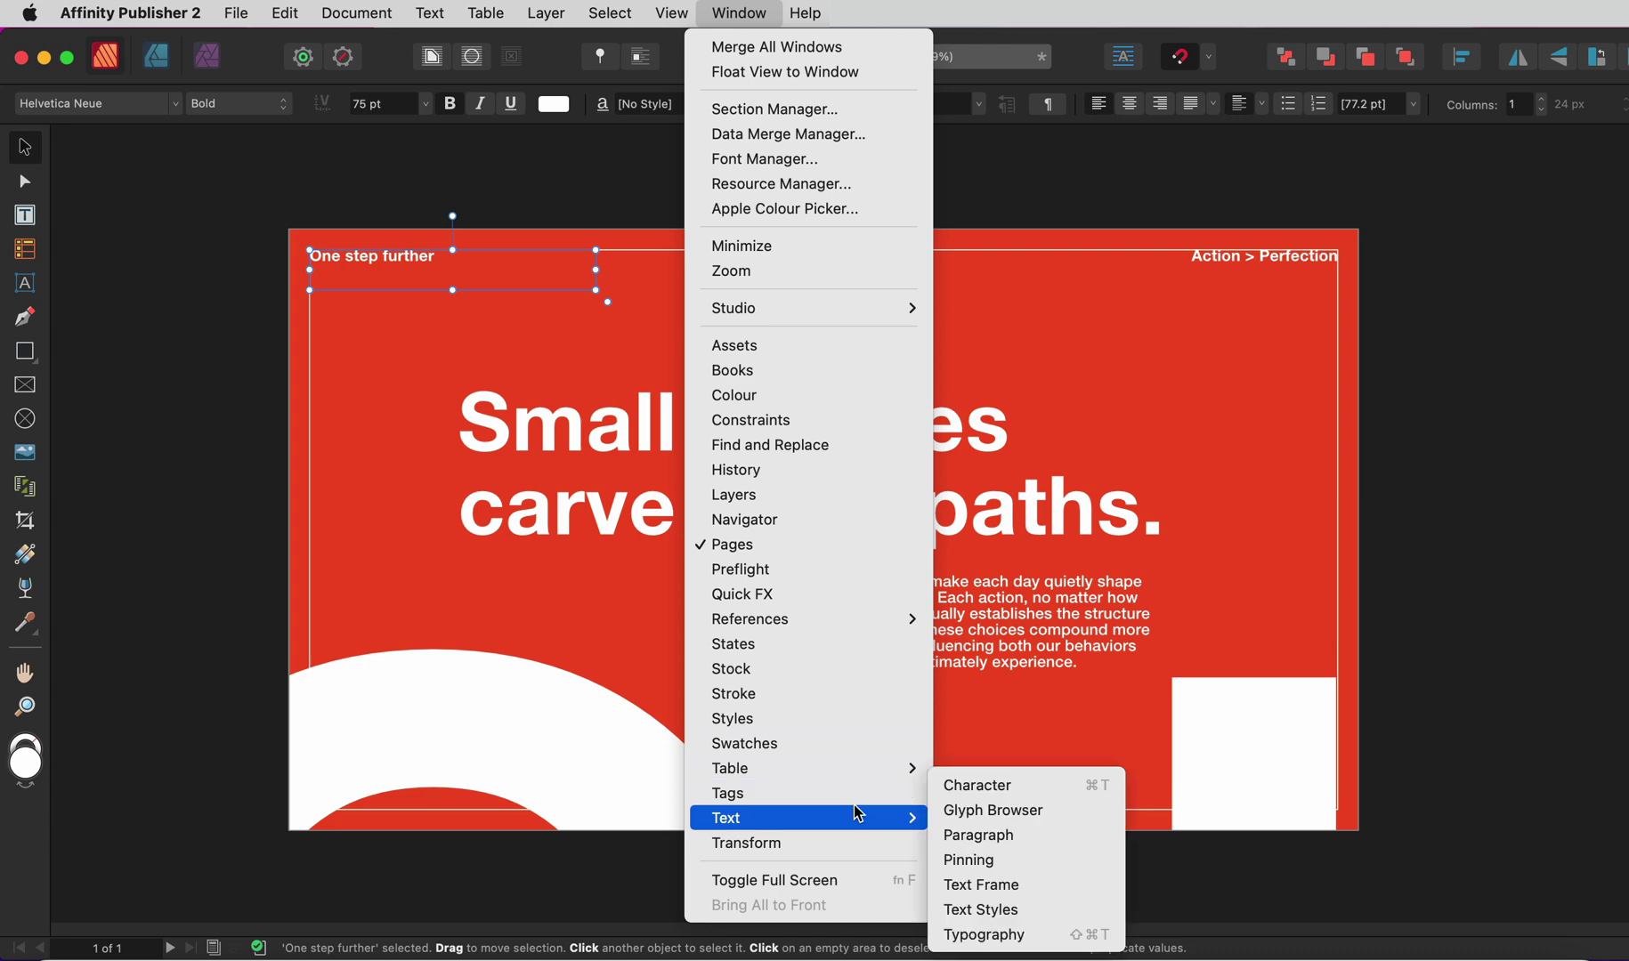
click(994, 886)
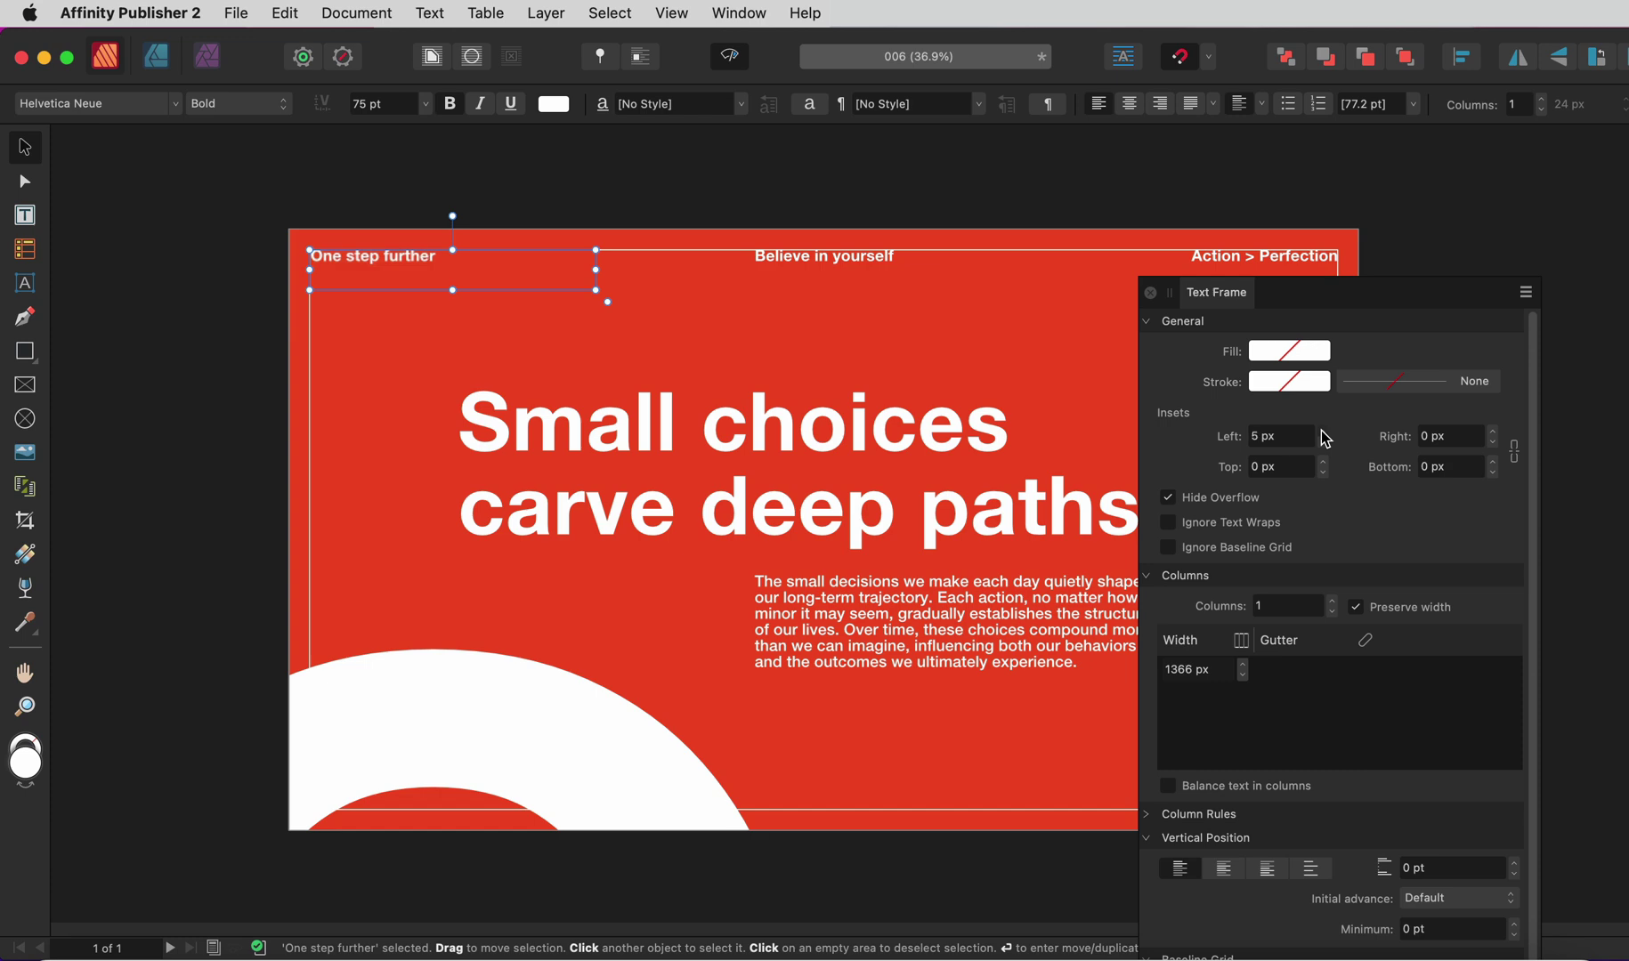
click(1323, 431)
click(1322, 431)
click(1323, 431)
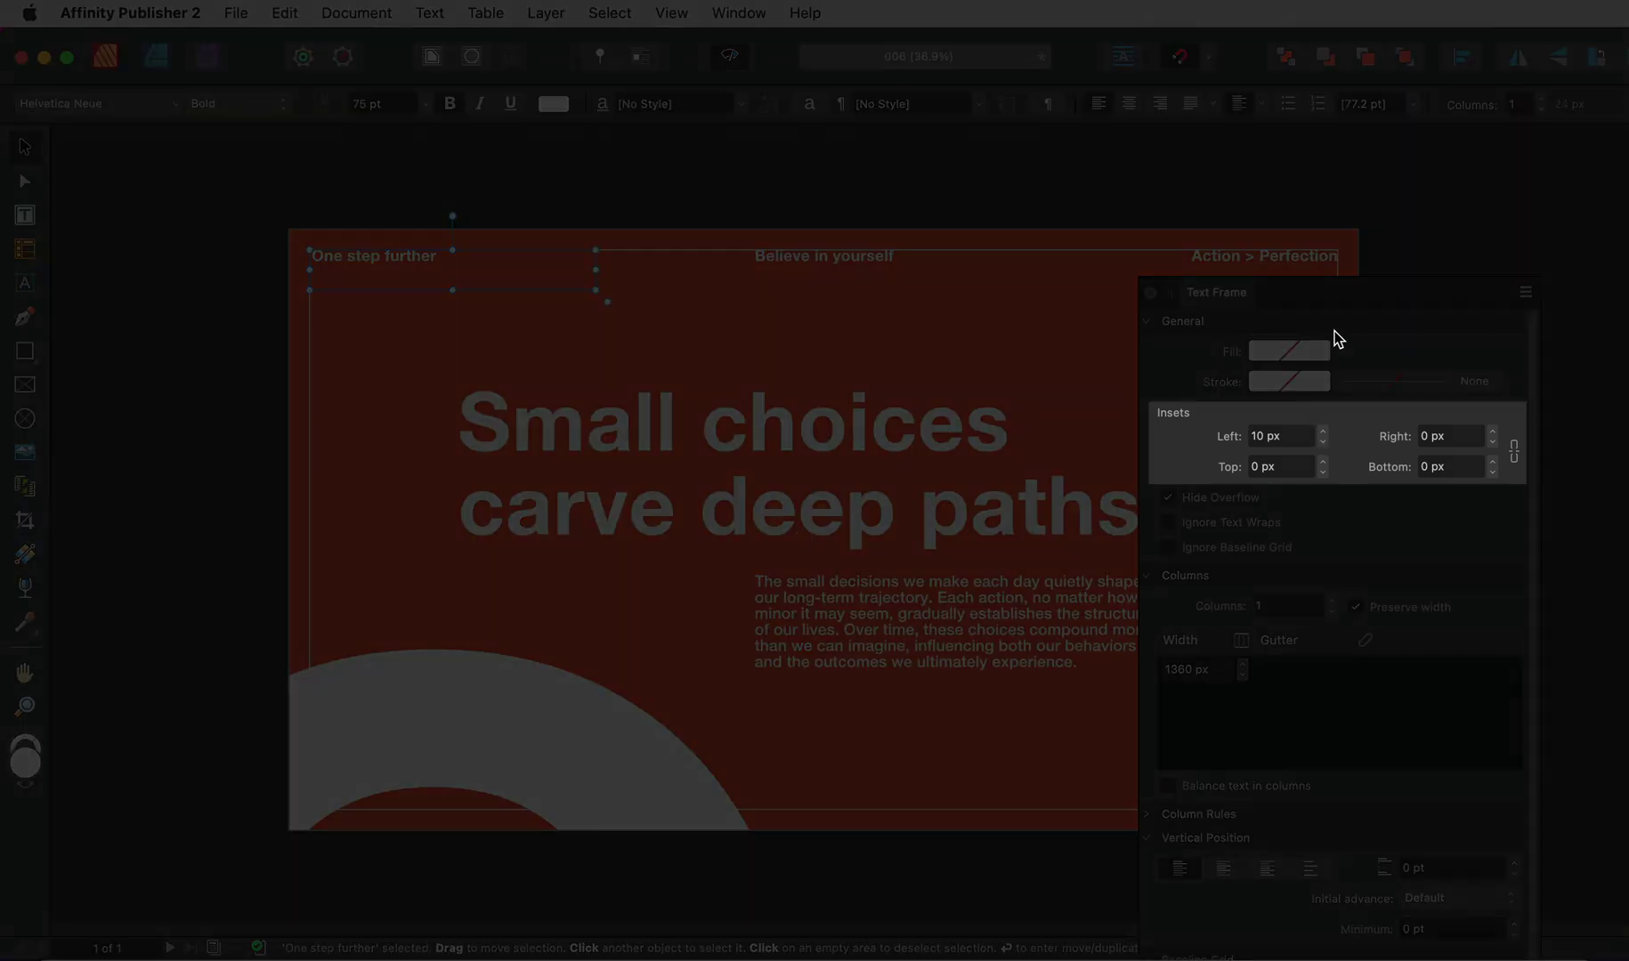
Add 10 px right and top insets to Action > Perfection and a top inset to One step further.
click(1304, 261)
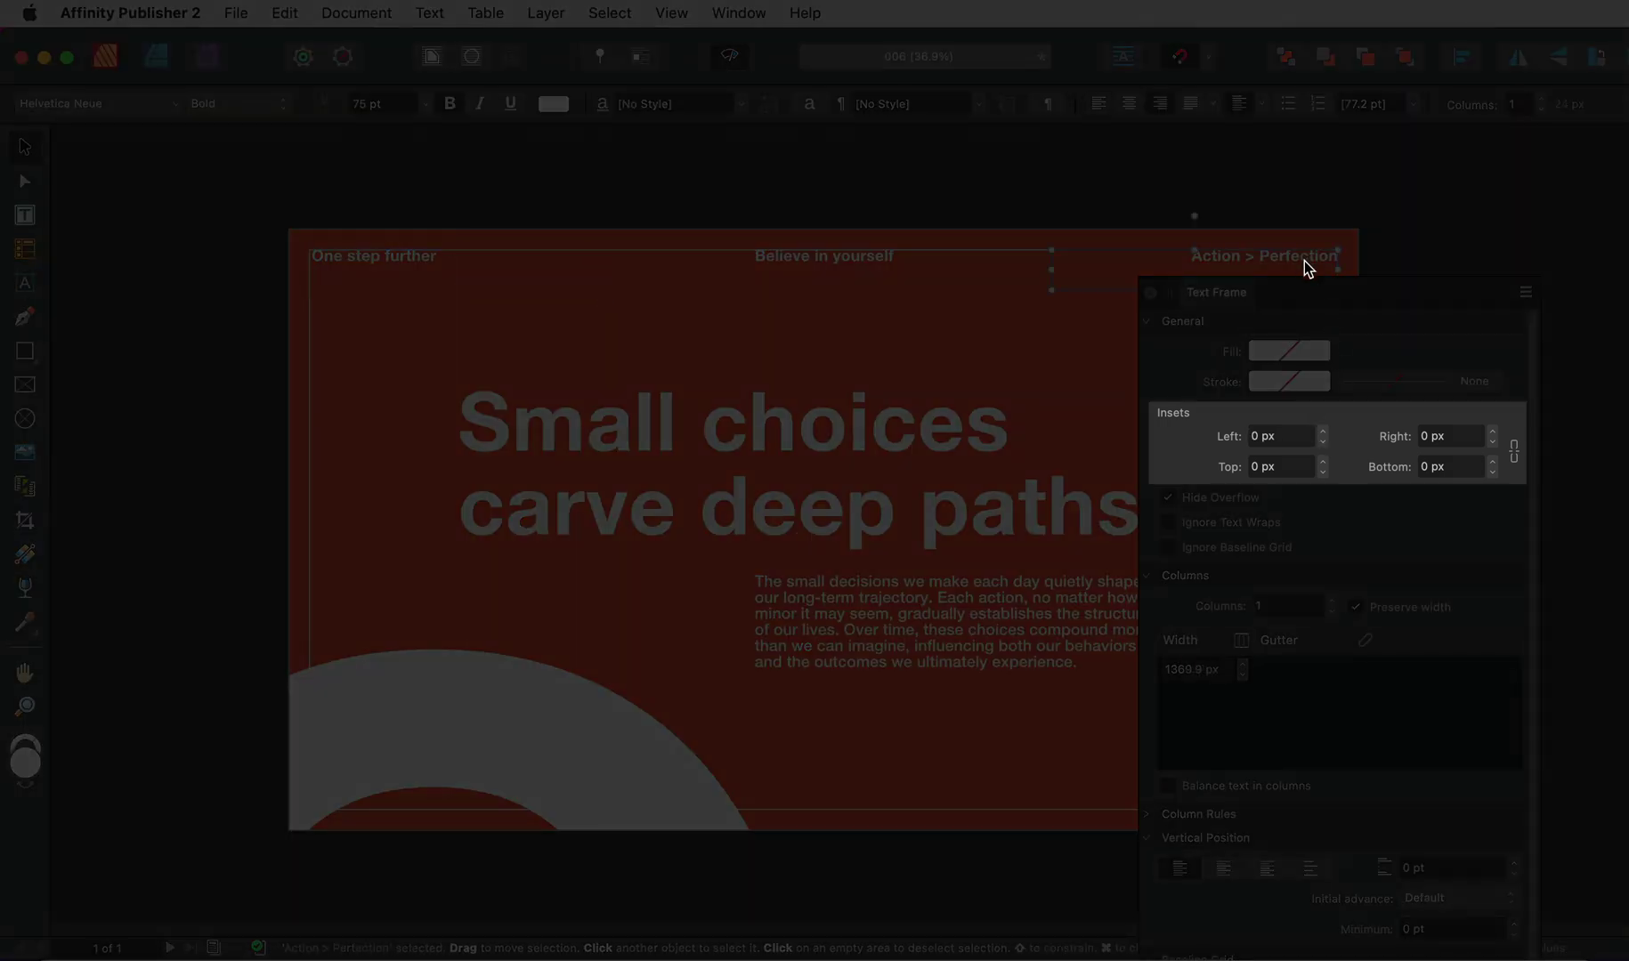
click(1493, 432)
click(1493, 432)
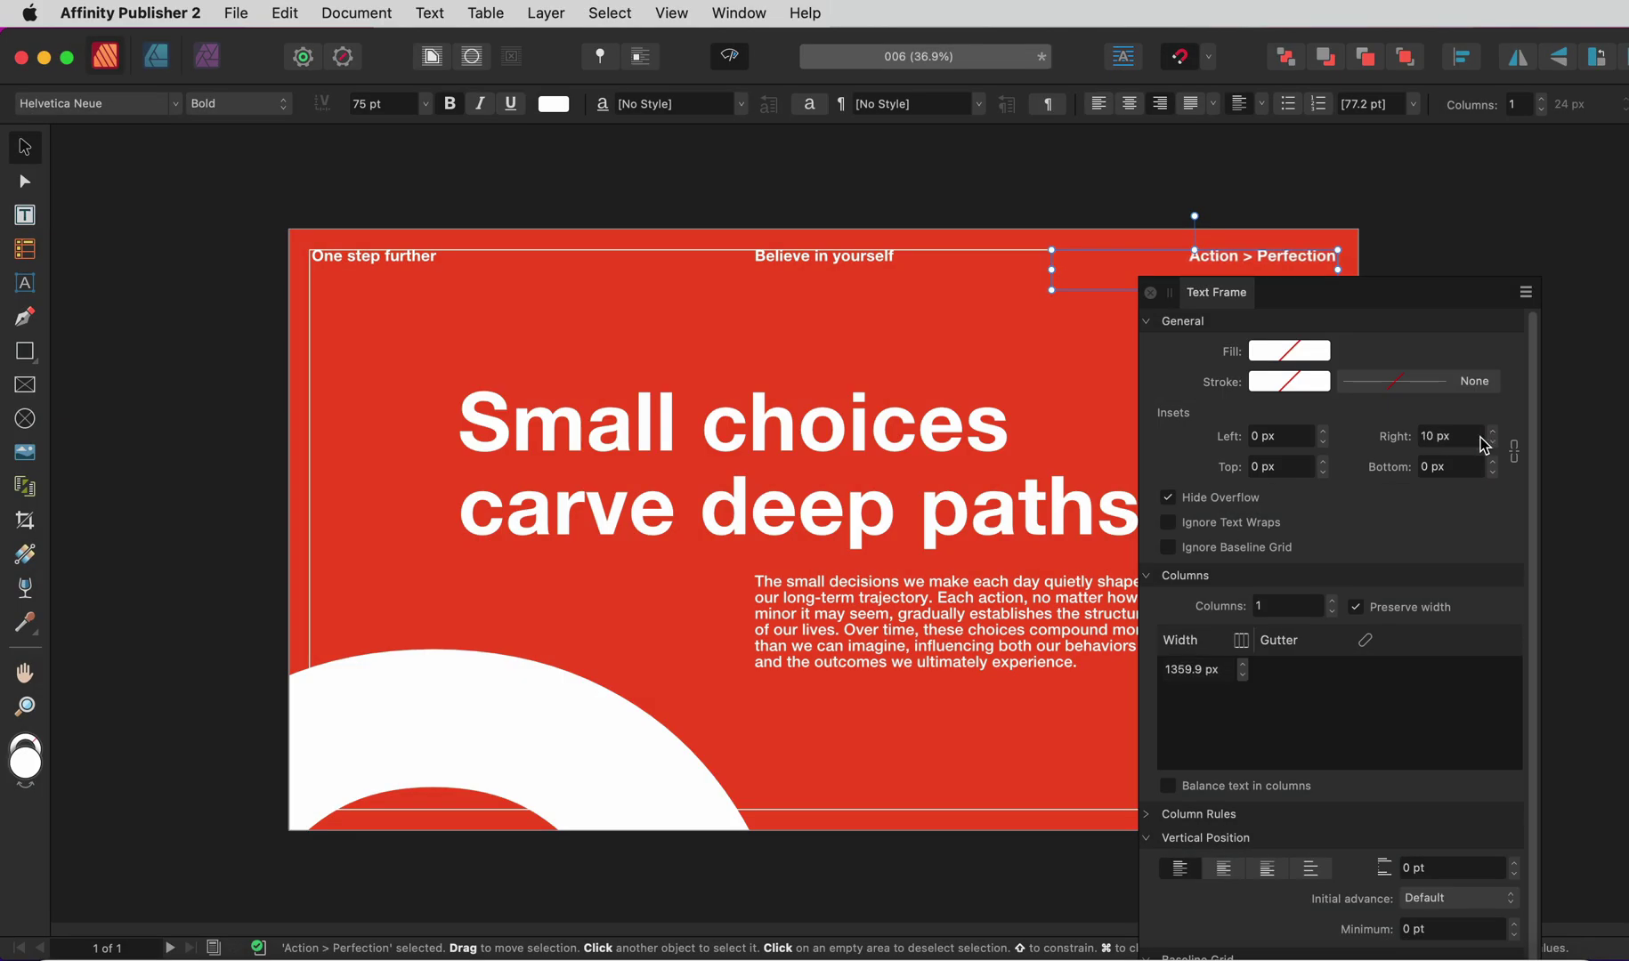
click(1322, 462)
click(1322, 462)
click(1322, 462)
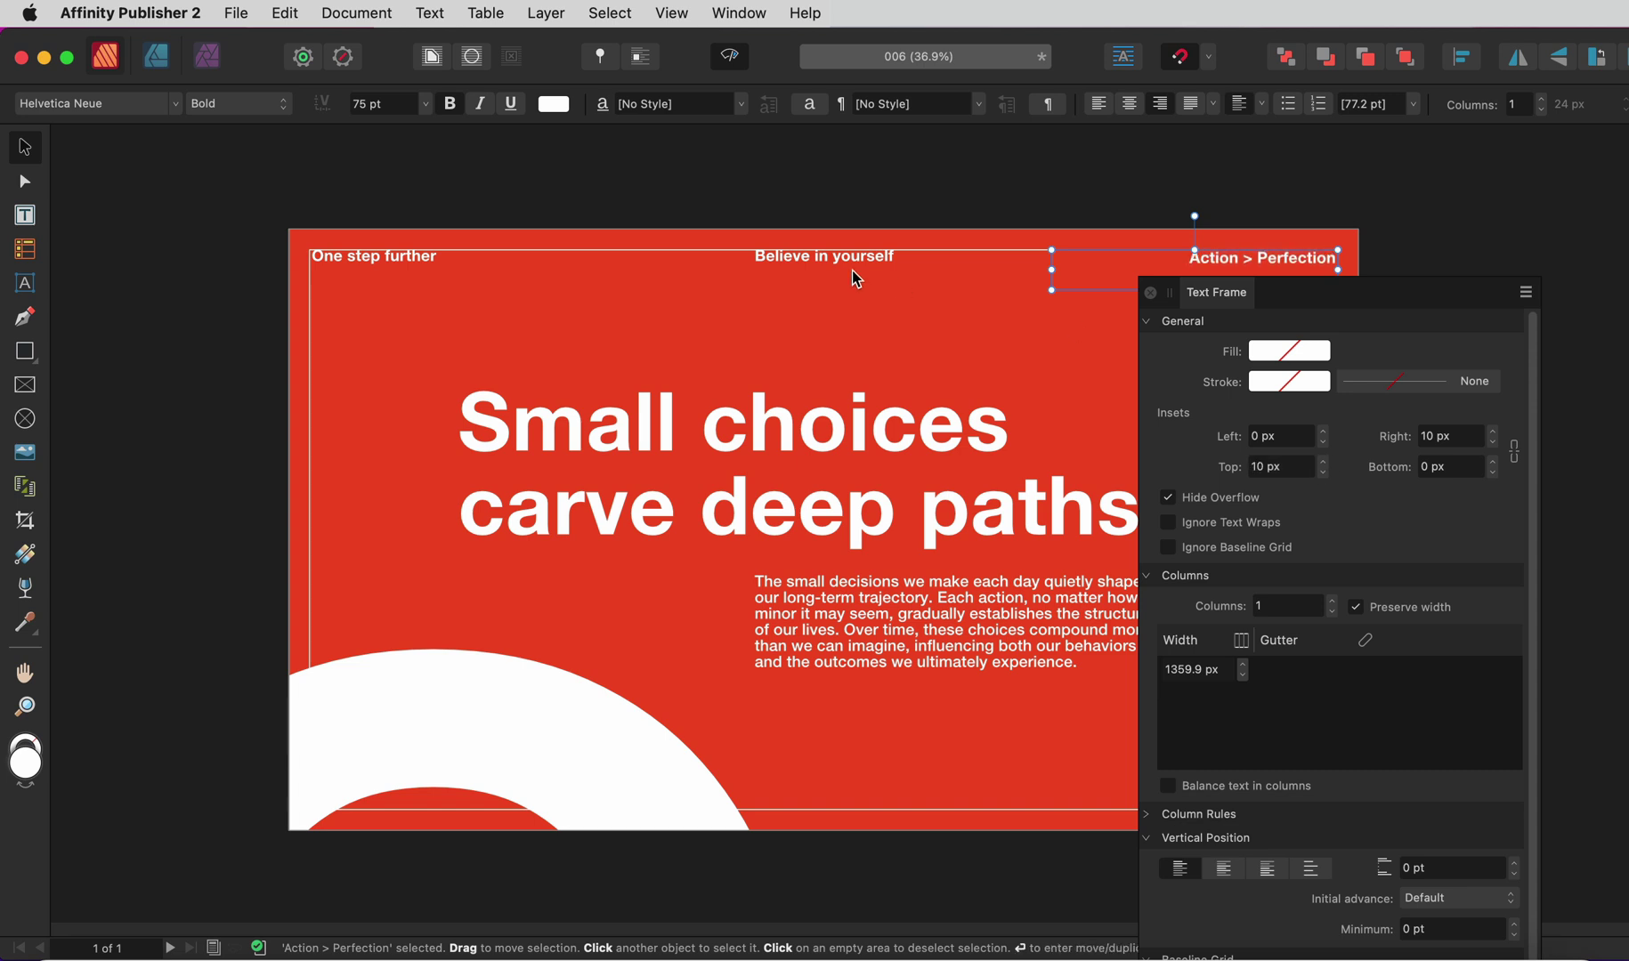
key(alt+bracketleft)
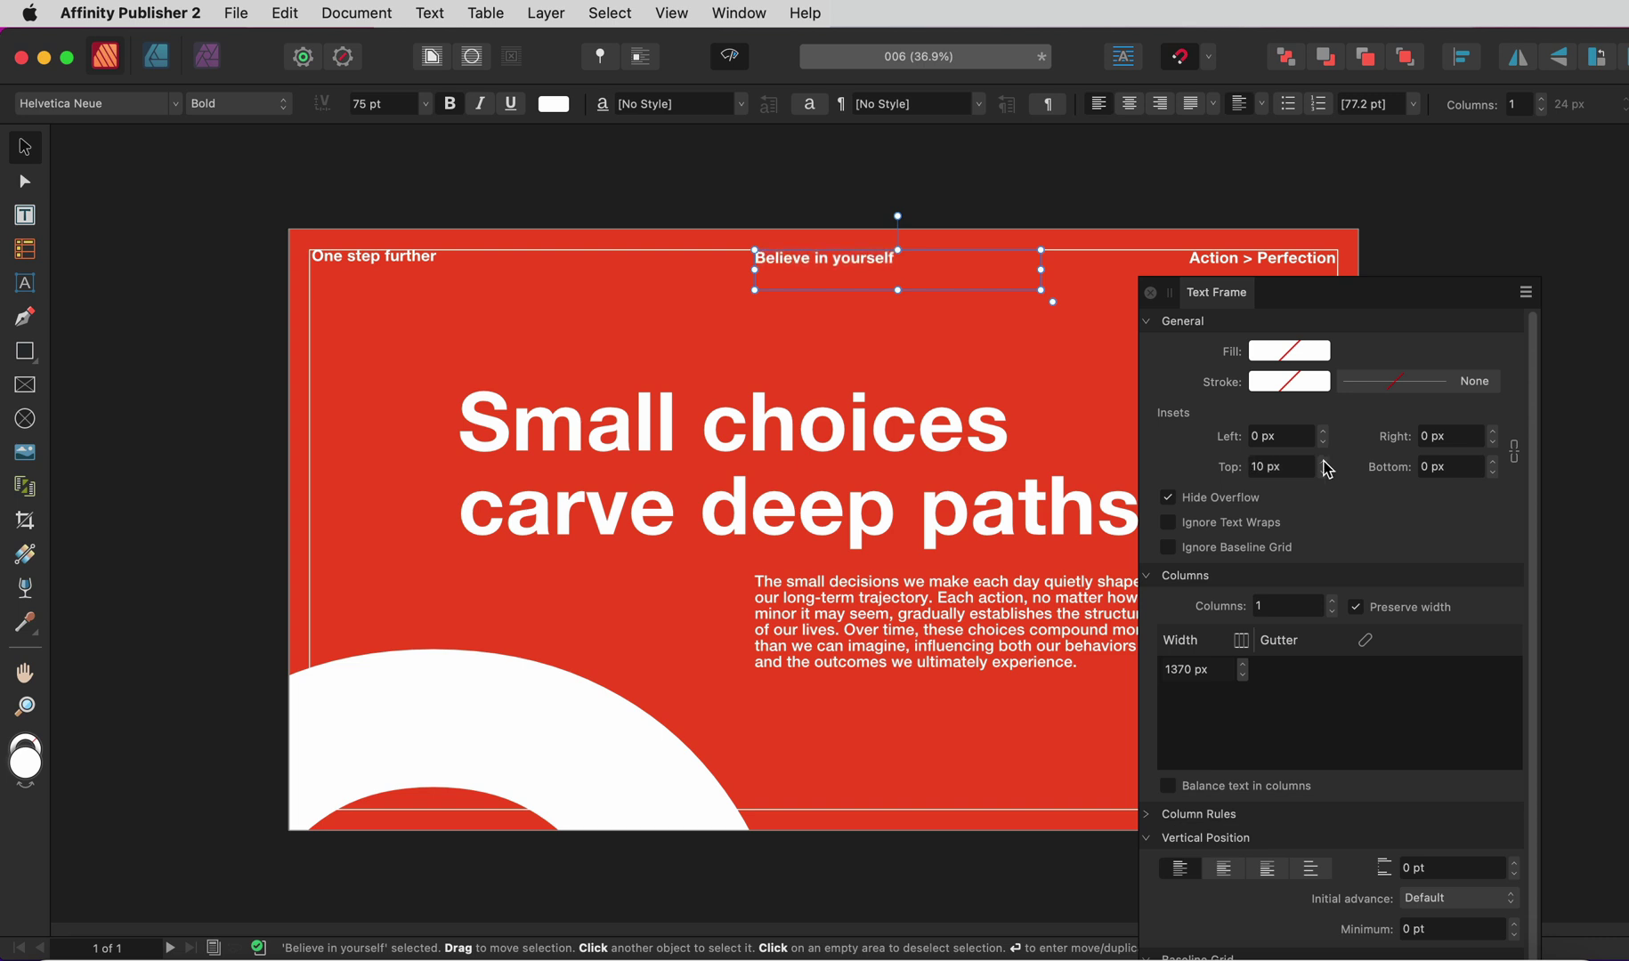
click(443, 282)
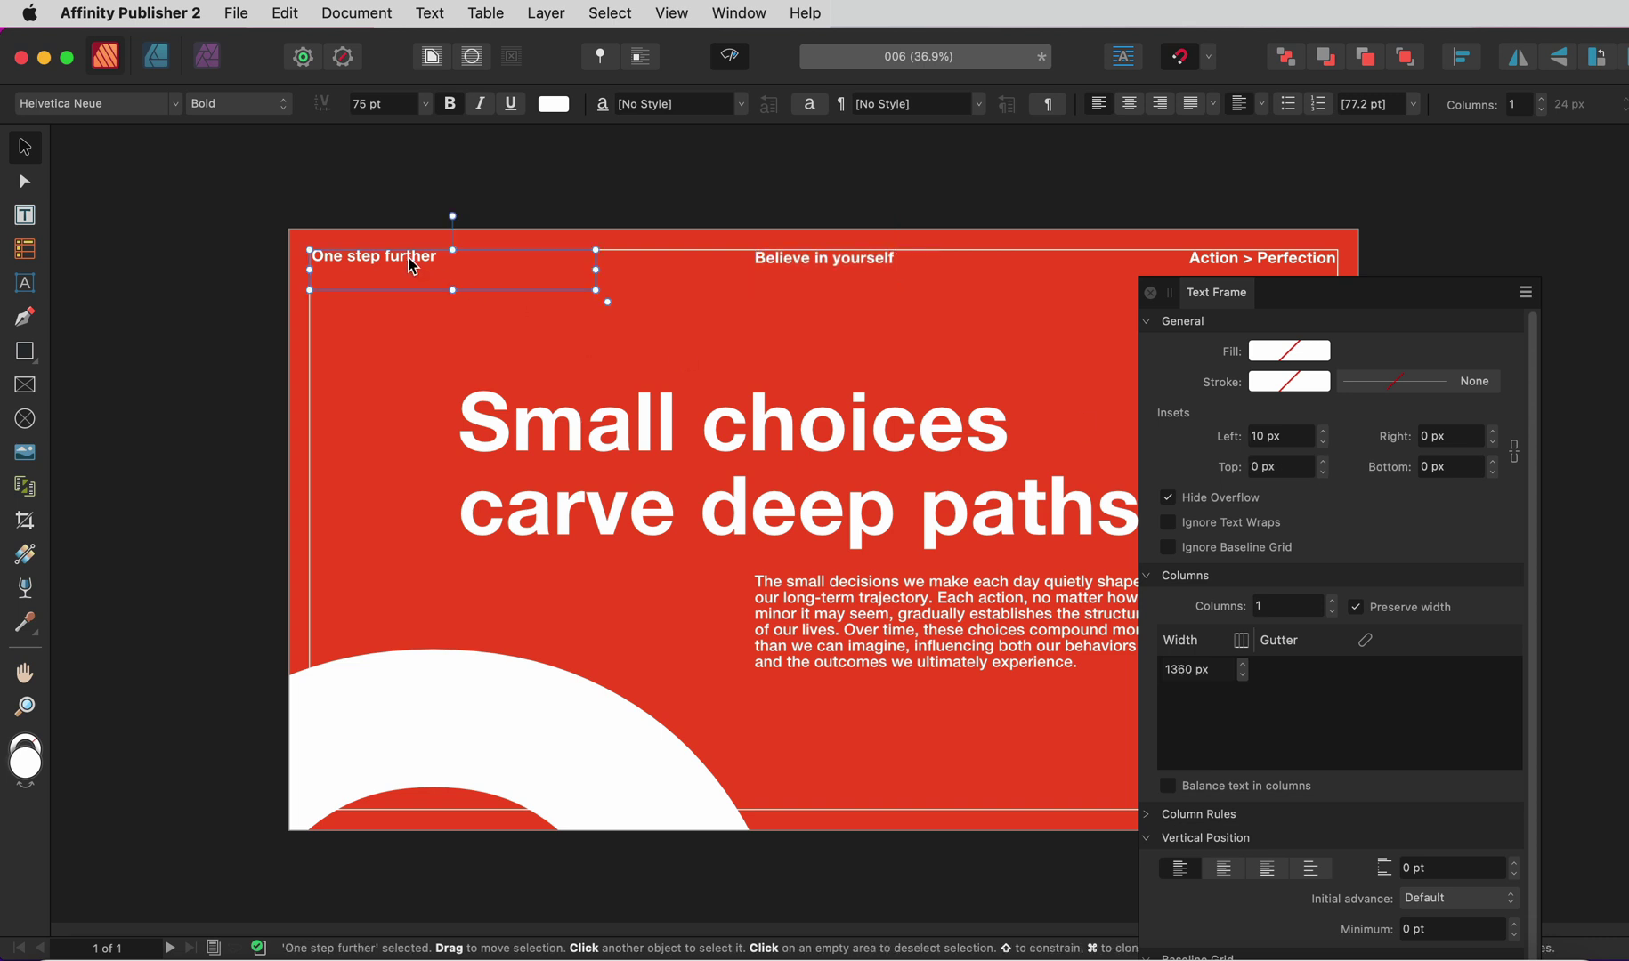
click(1322, 462)
click(1322, 462)
click(1322, 462)
click(1322, 462)
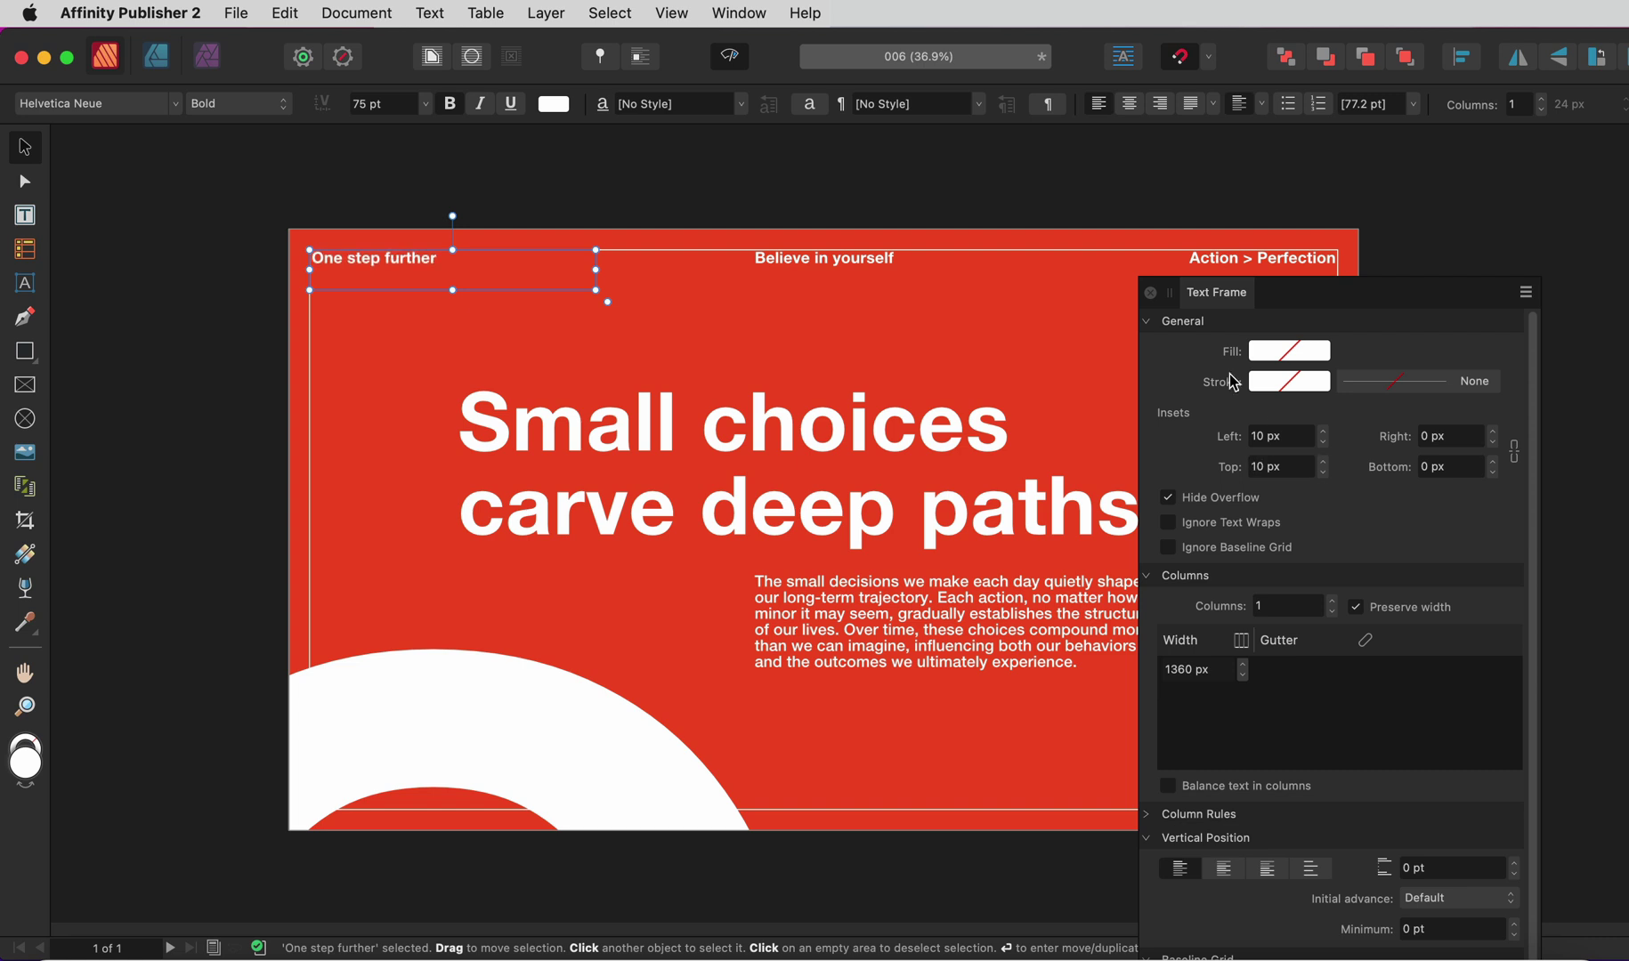
click(1150, 292)
In the Photo persona, draw a white 5 pt row line ending at the right margin.
key(Escape)
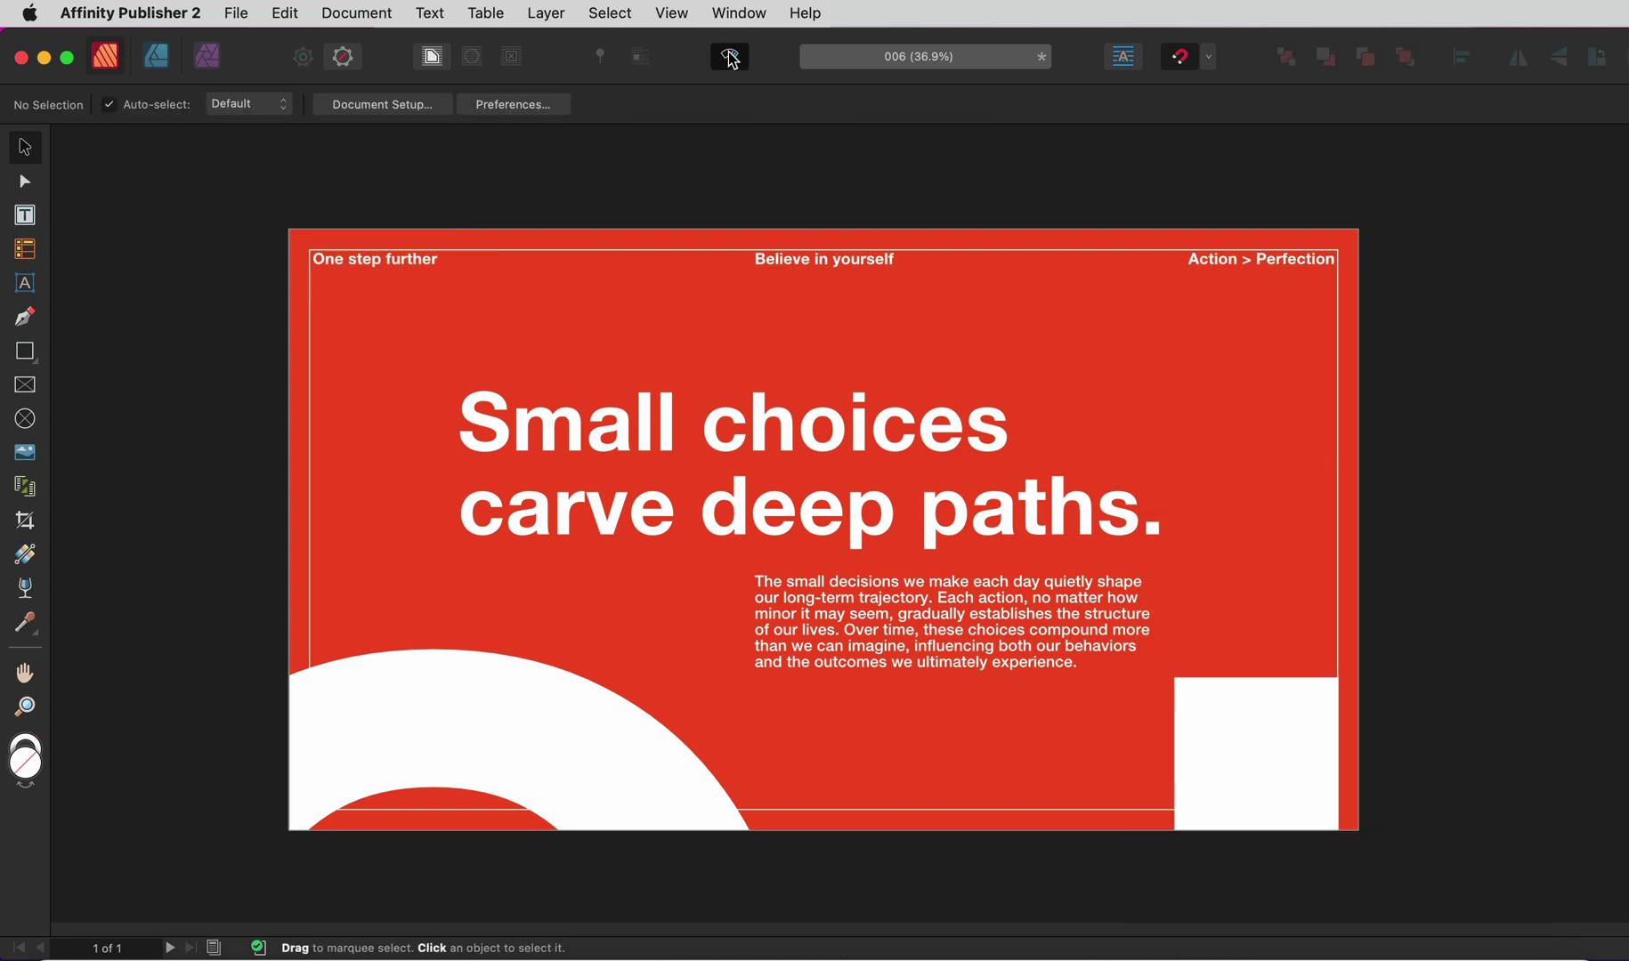
click(732, 60)
click(210, 56)
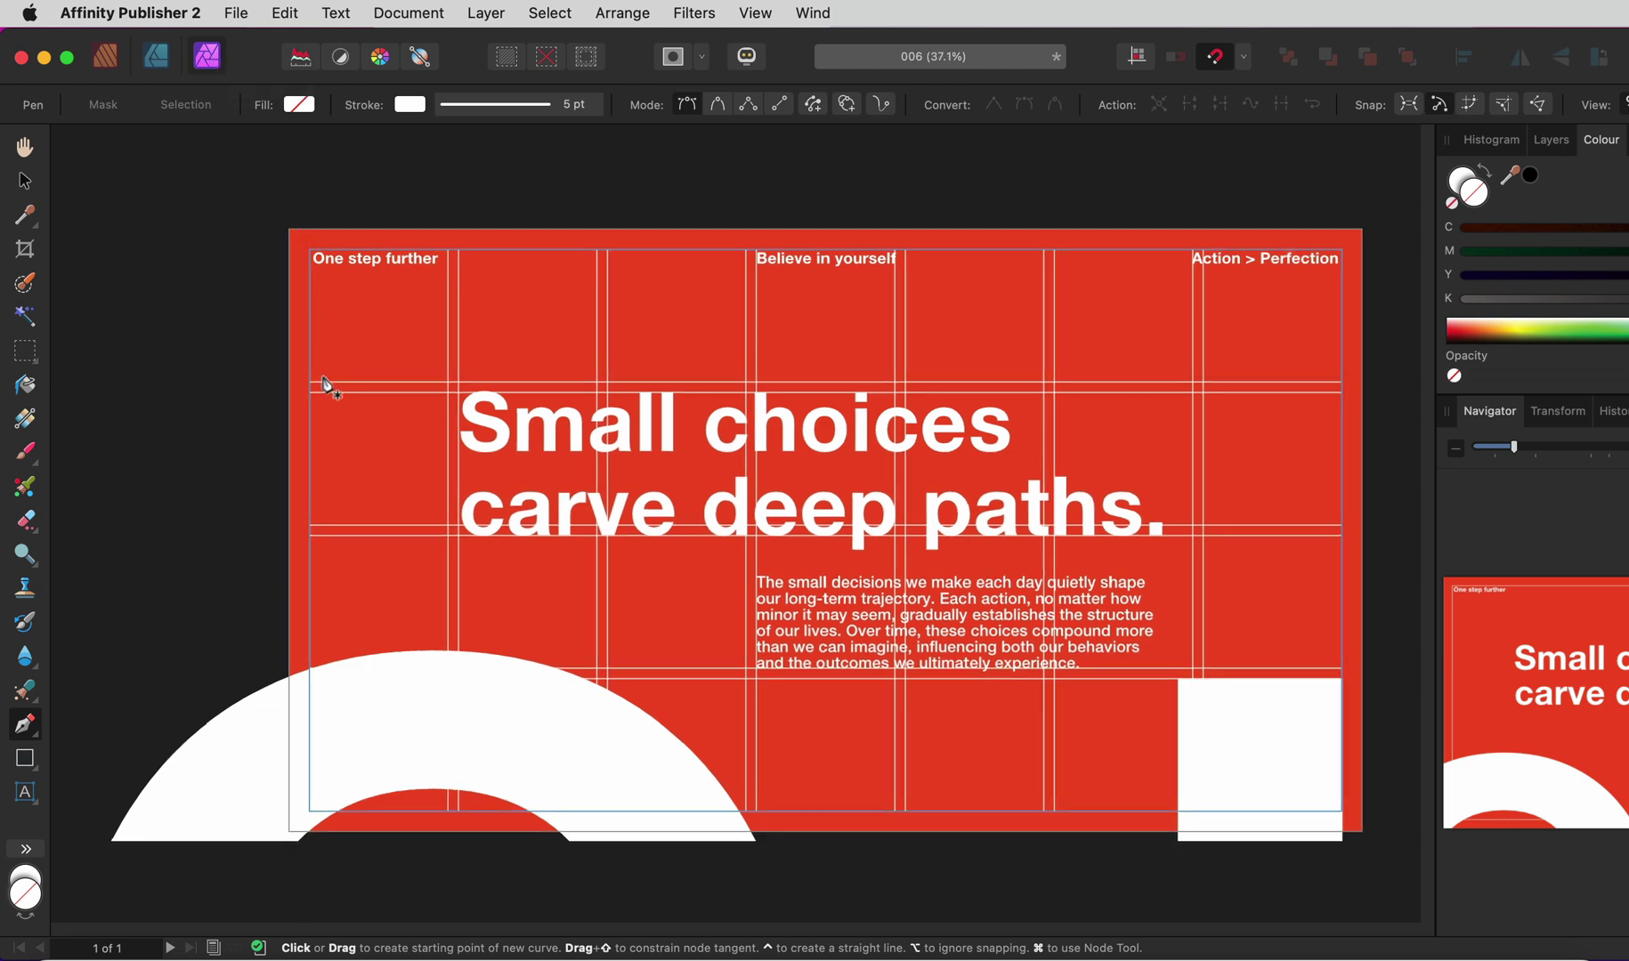
scroll(310, 365, up, 2)
scroll(269, 408, up, 4)
scroll(338, 416, left, 5)
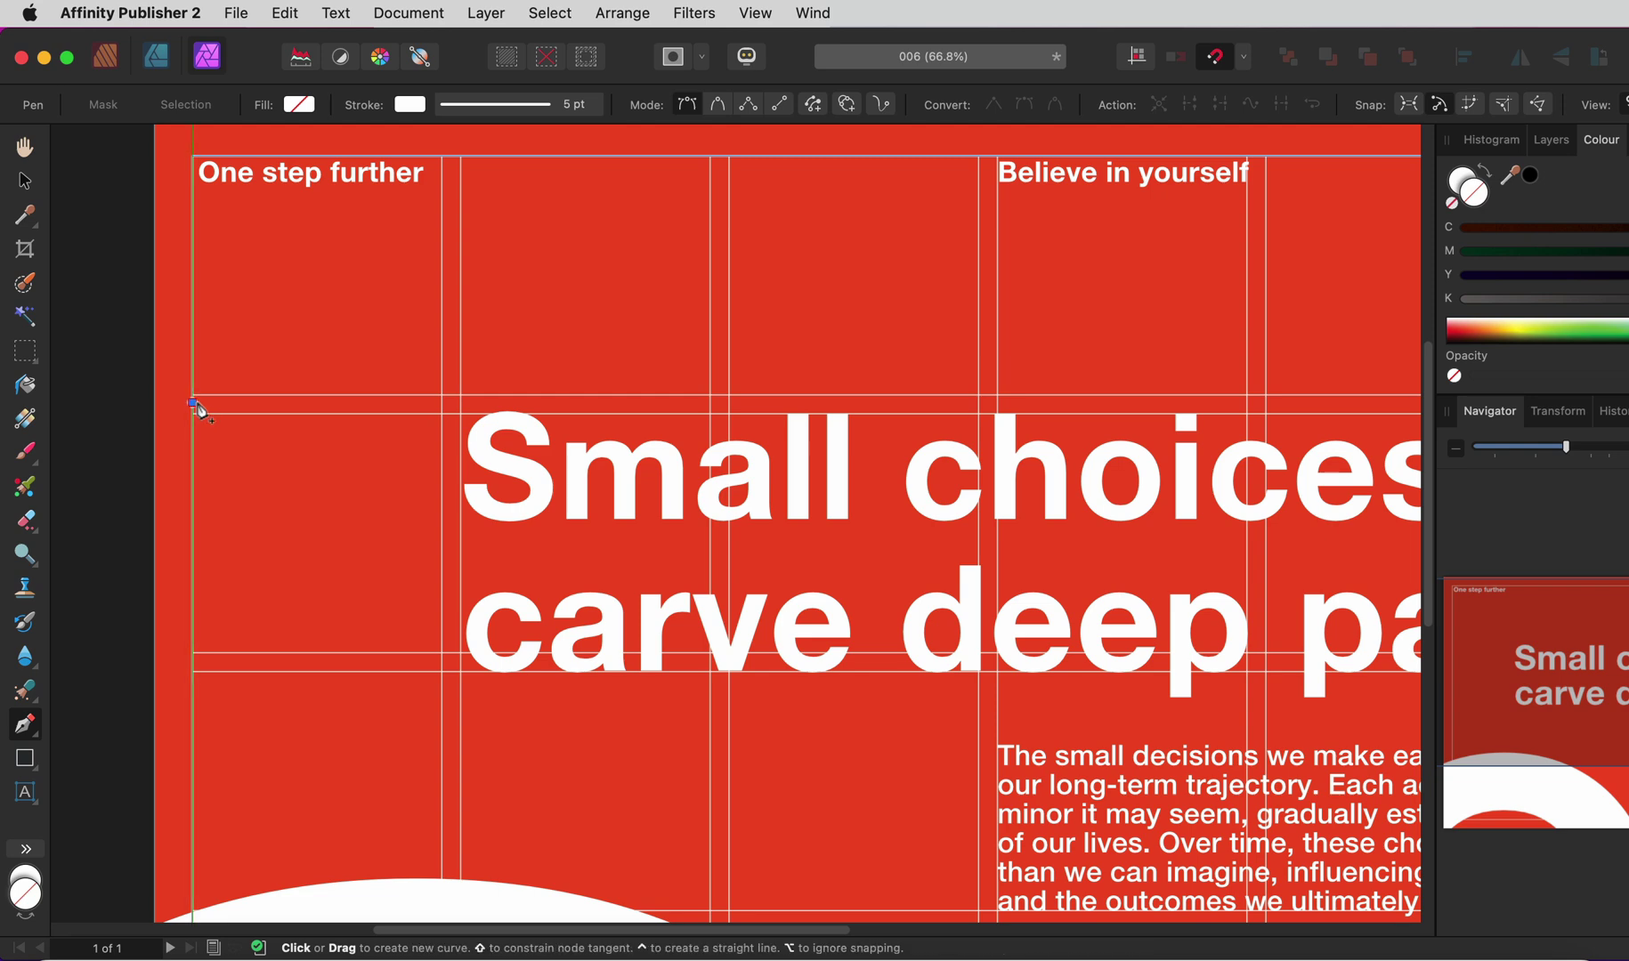
scroll(197, 407, right, 15)
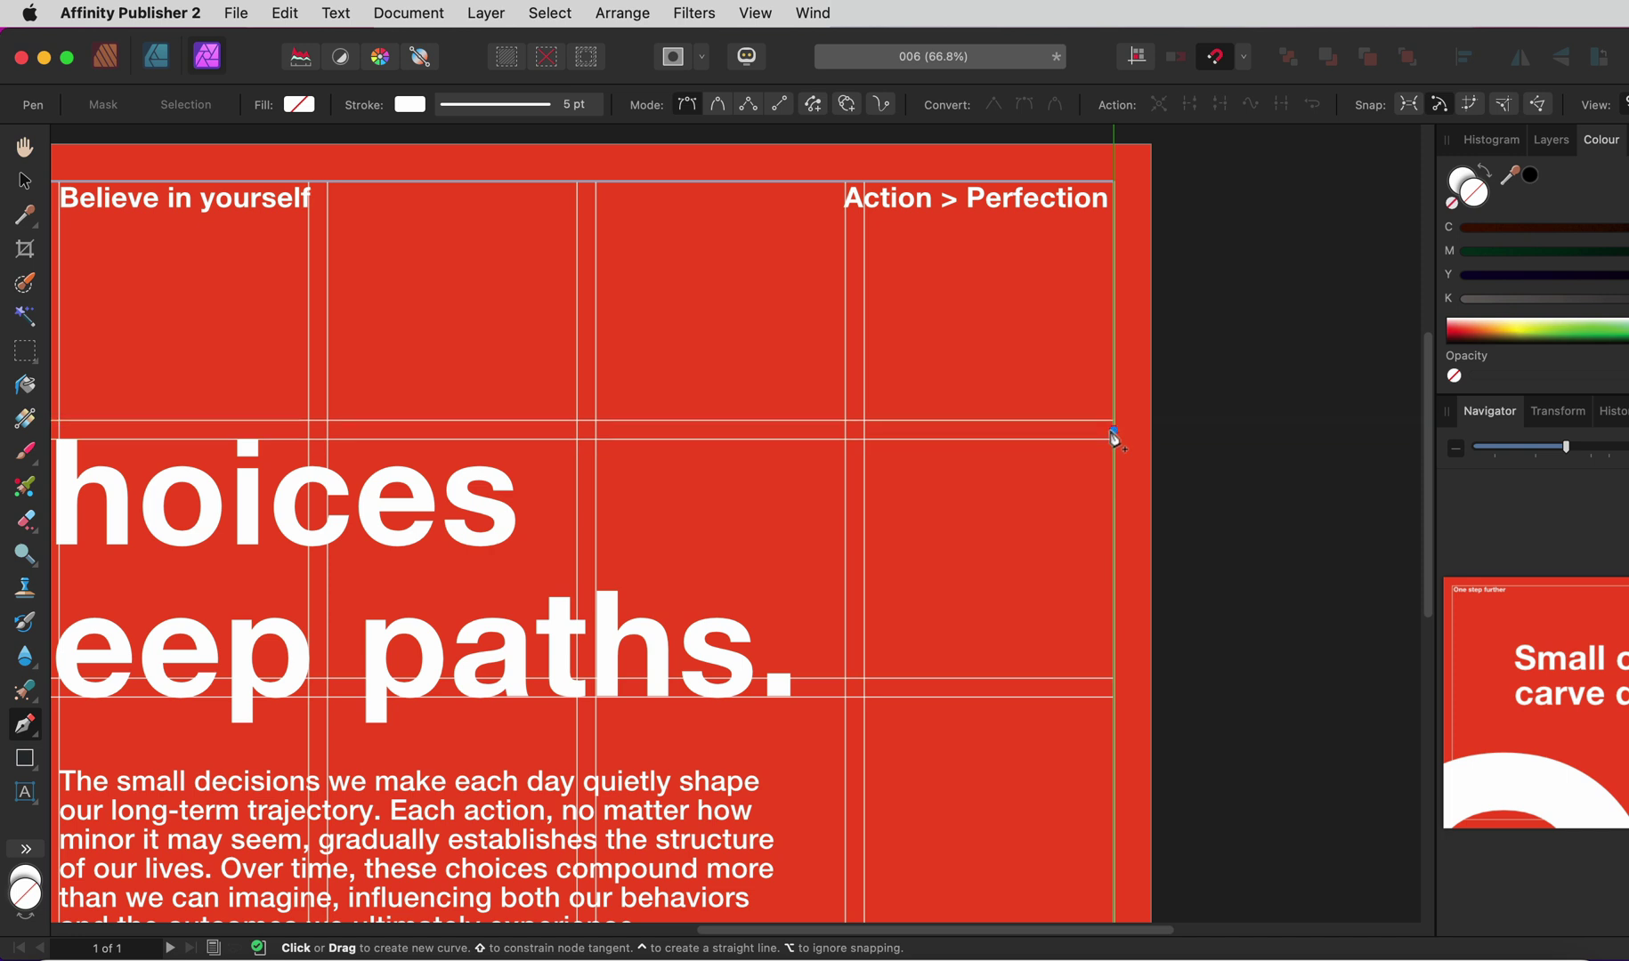
click(1114, 432)
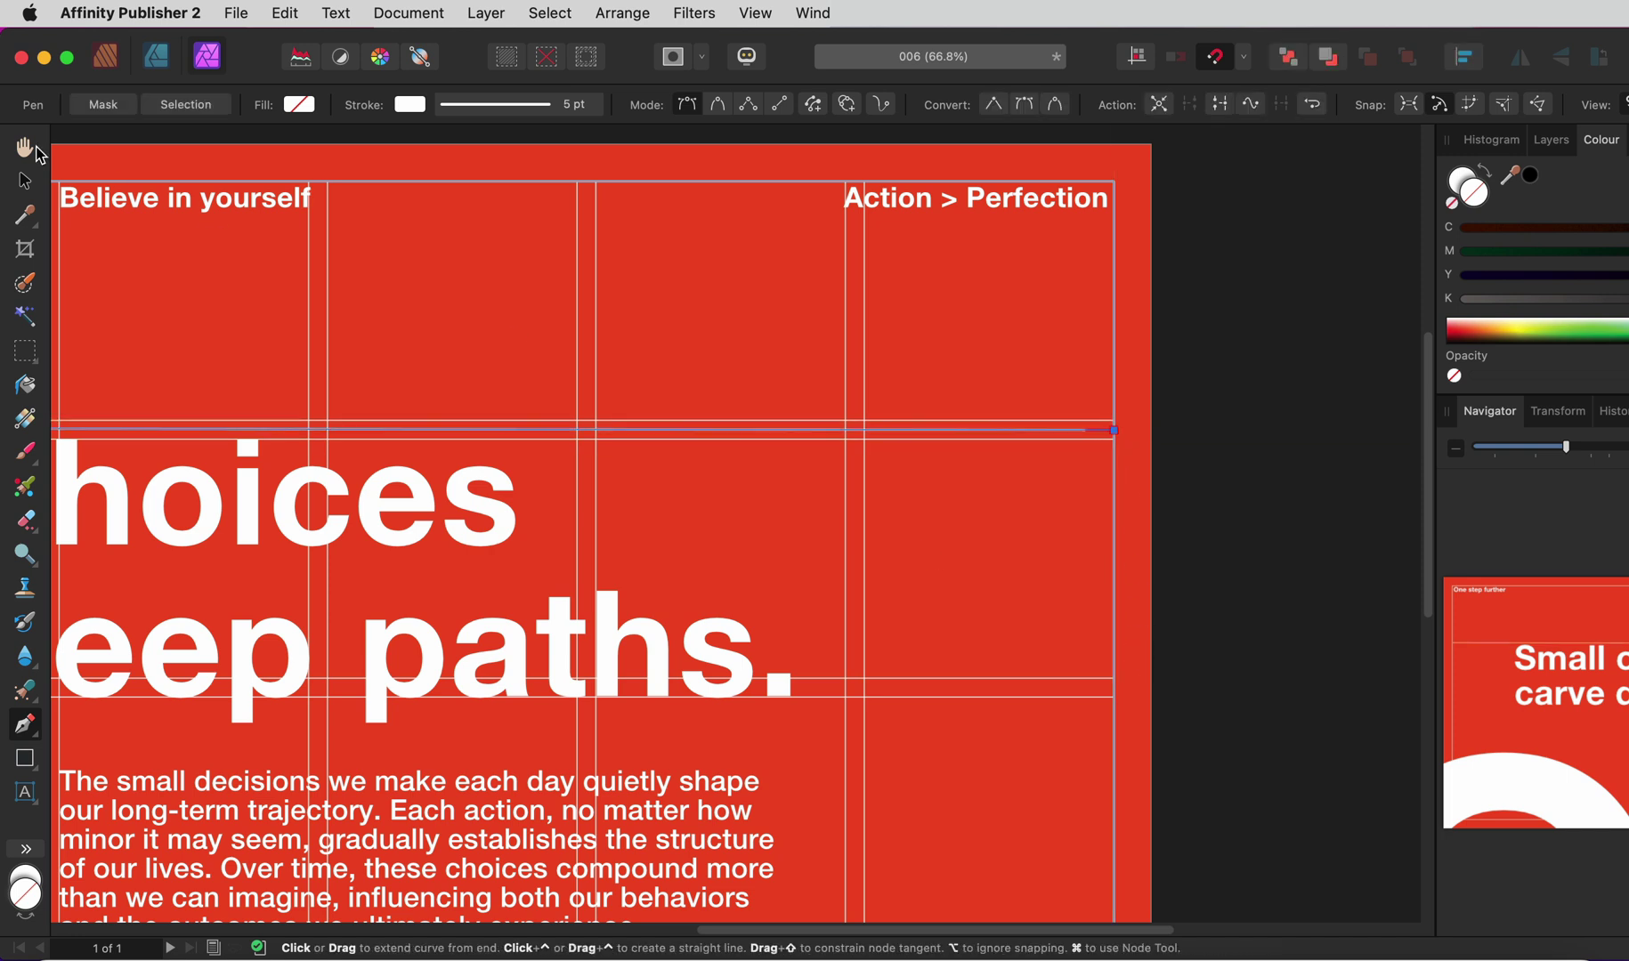
click(27, 185)
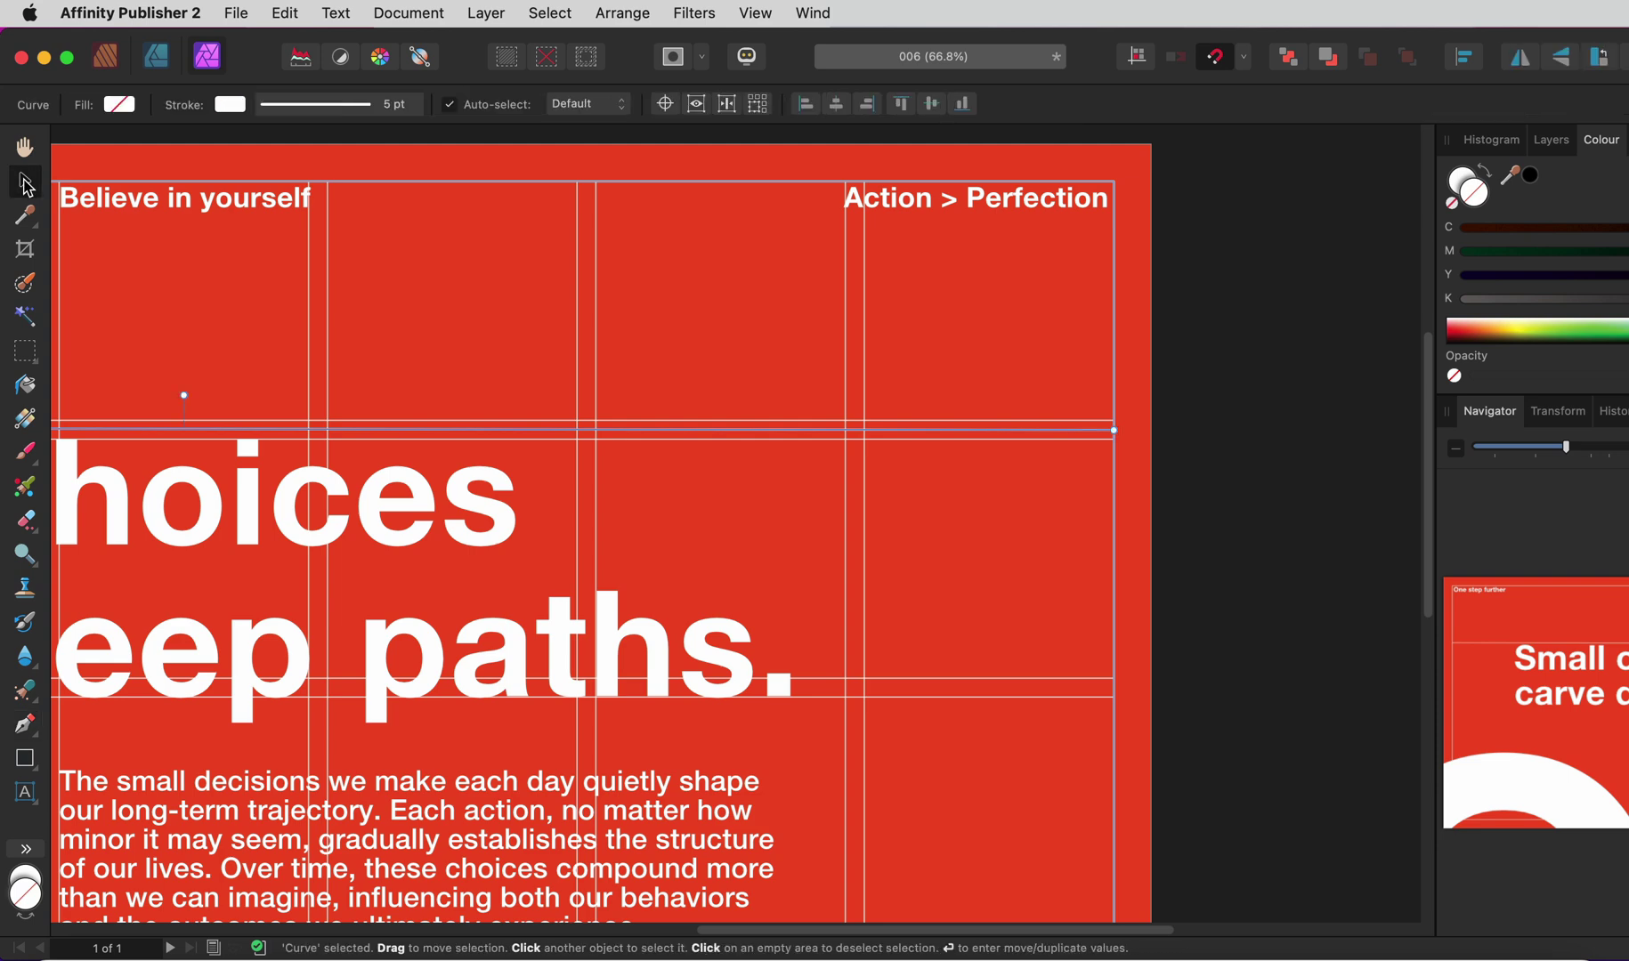
Draw a lower row line that meets the left margin.
click(25, 723)
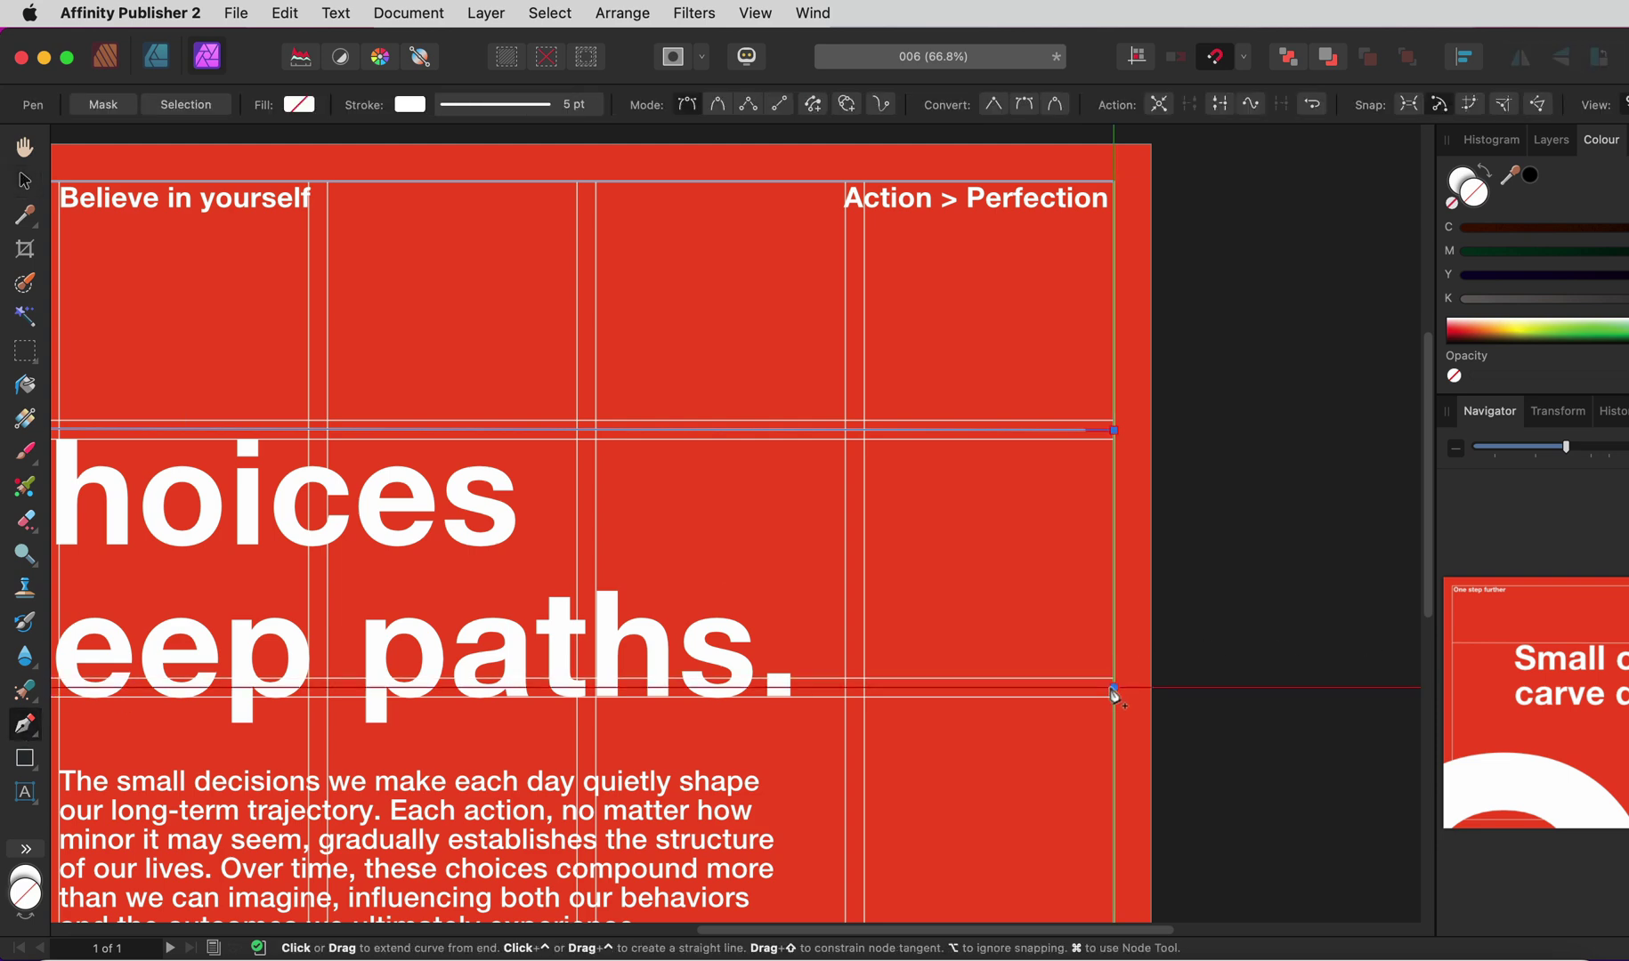
scroll(1114, 692, left, 5)
scroll(1113, 693, left, 5)
click(358, 713)
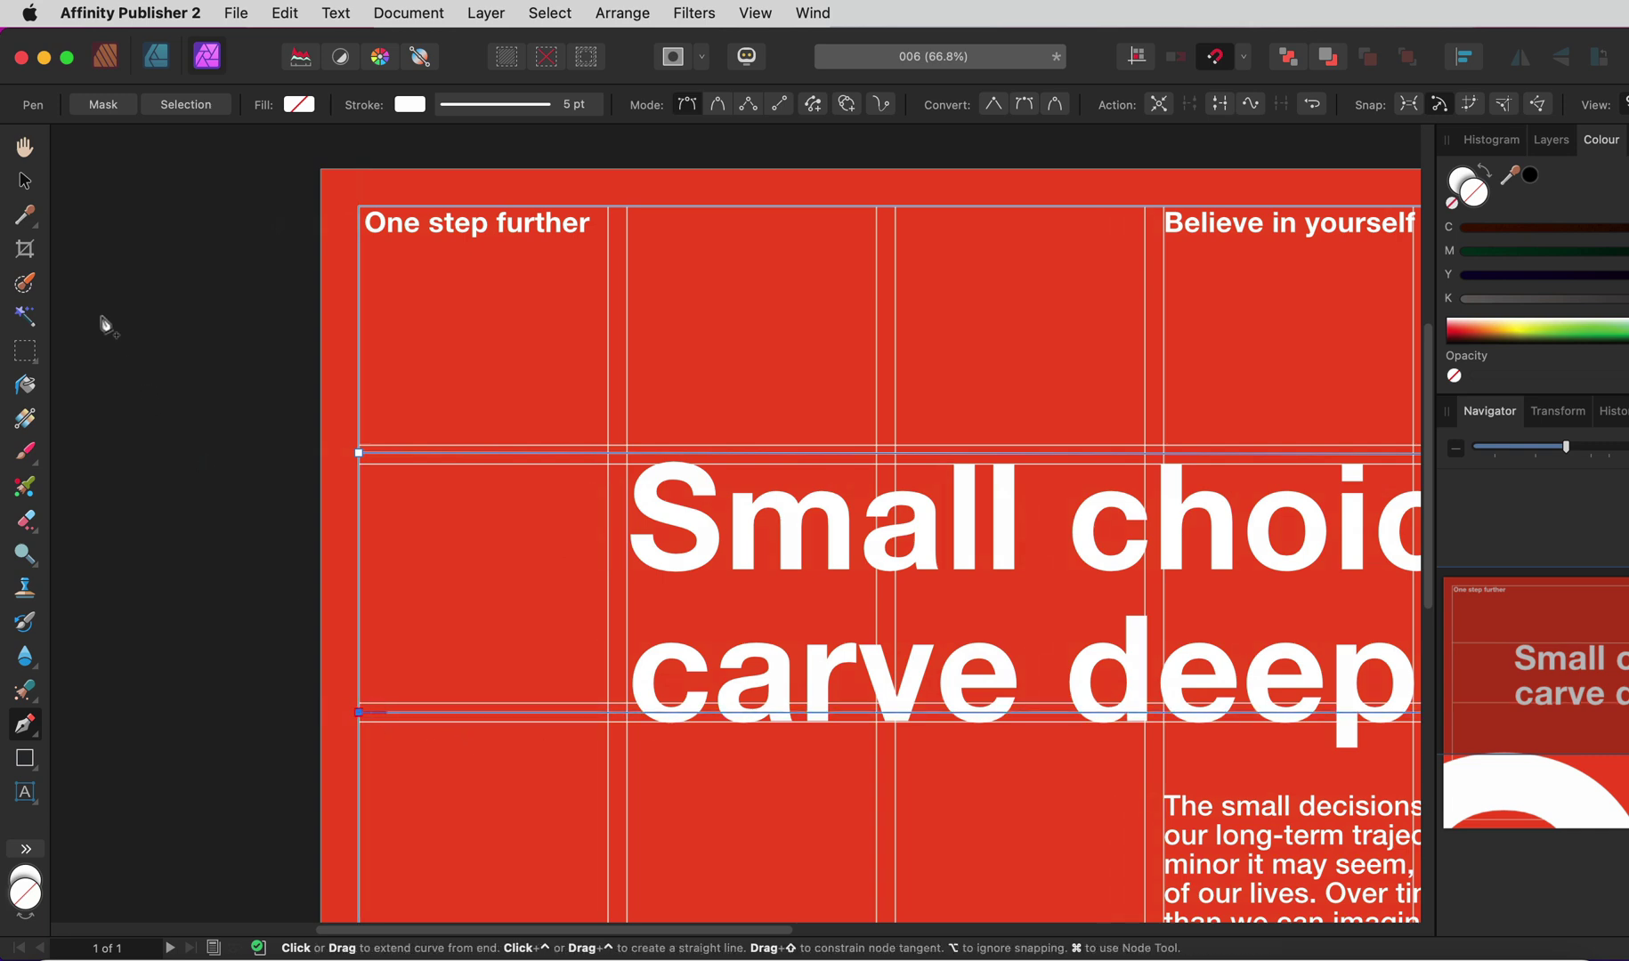
key(v)
Draw the bottom row line from the O's arc to the J block's corner.
scroll(182, 434, down, 3)
scroll(182, 434, down, 4)
click(27, 723)
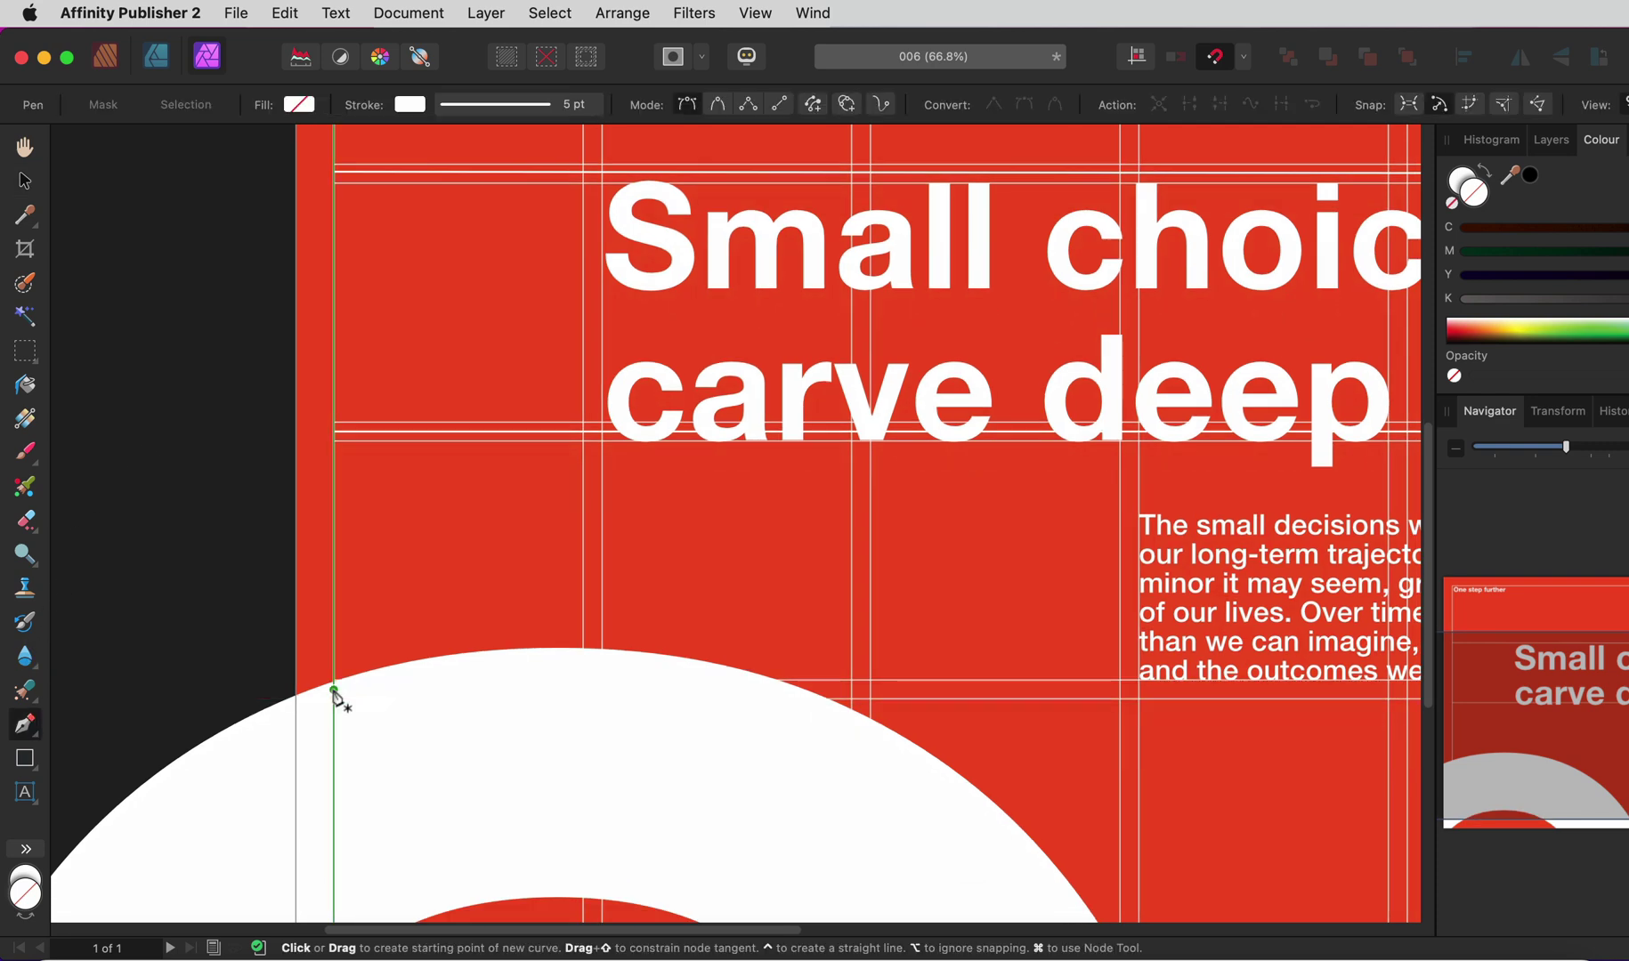
click(334, 690)
scroll(334, 691, right, 10)
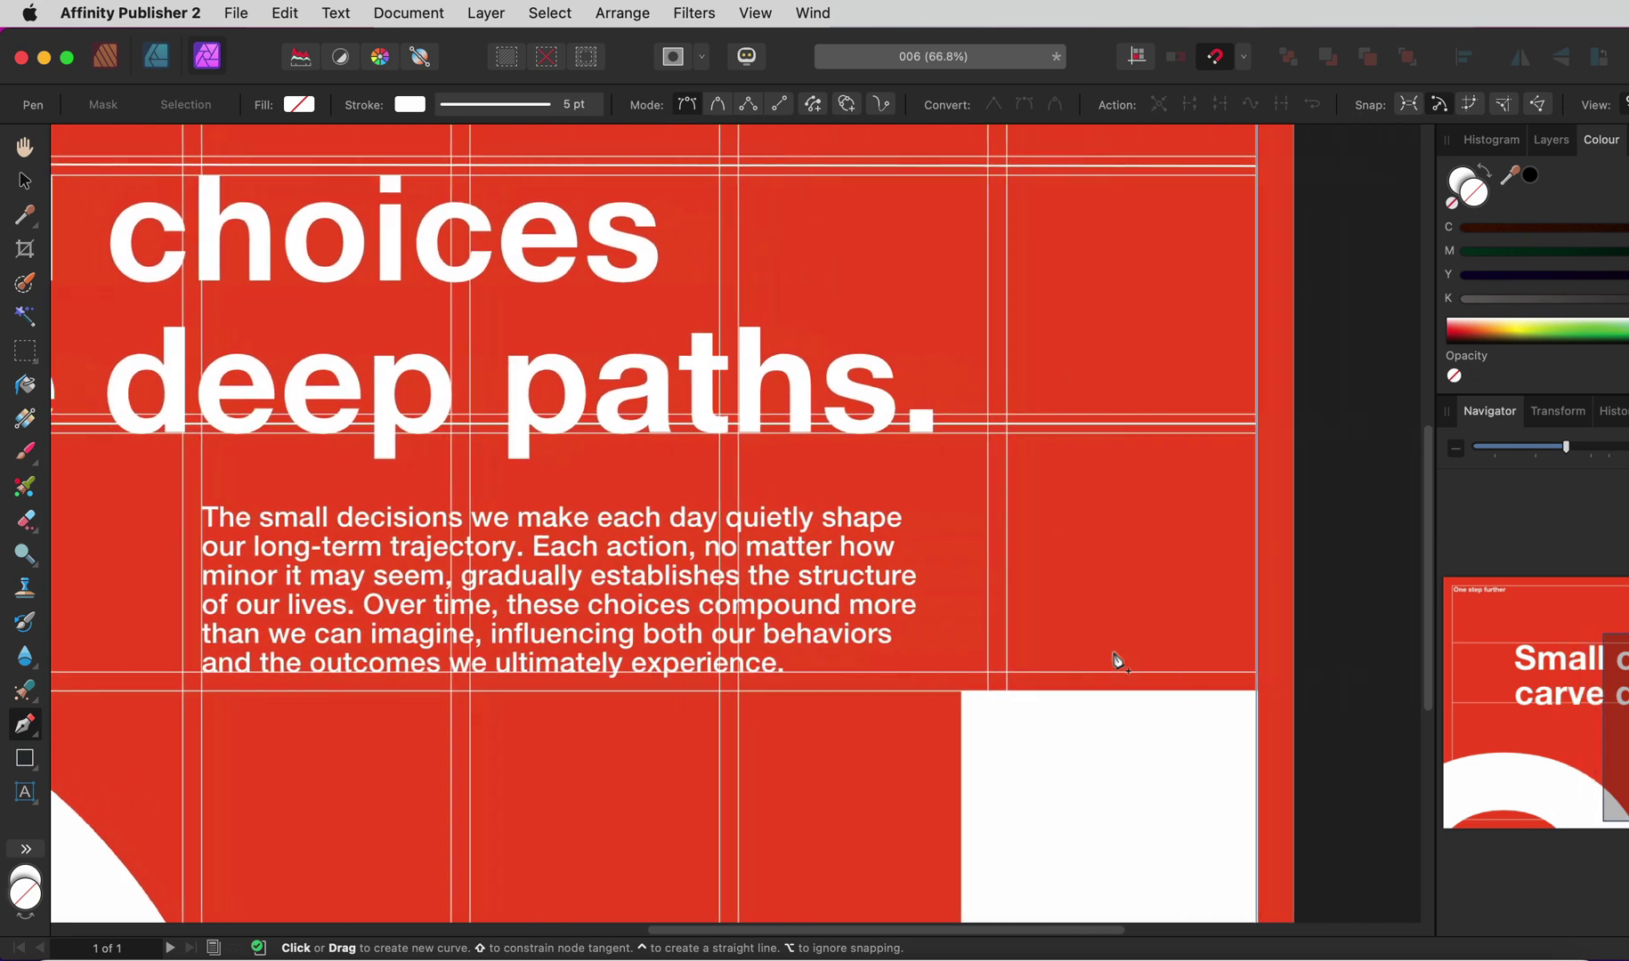
scroll(1117, 660, right, 2)
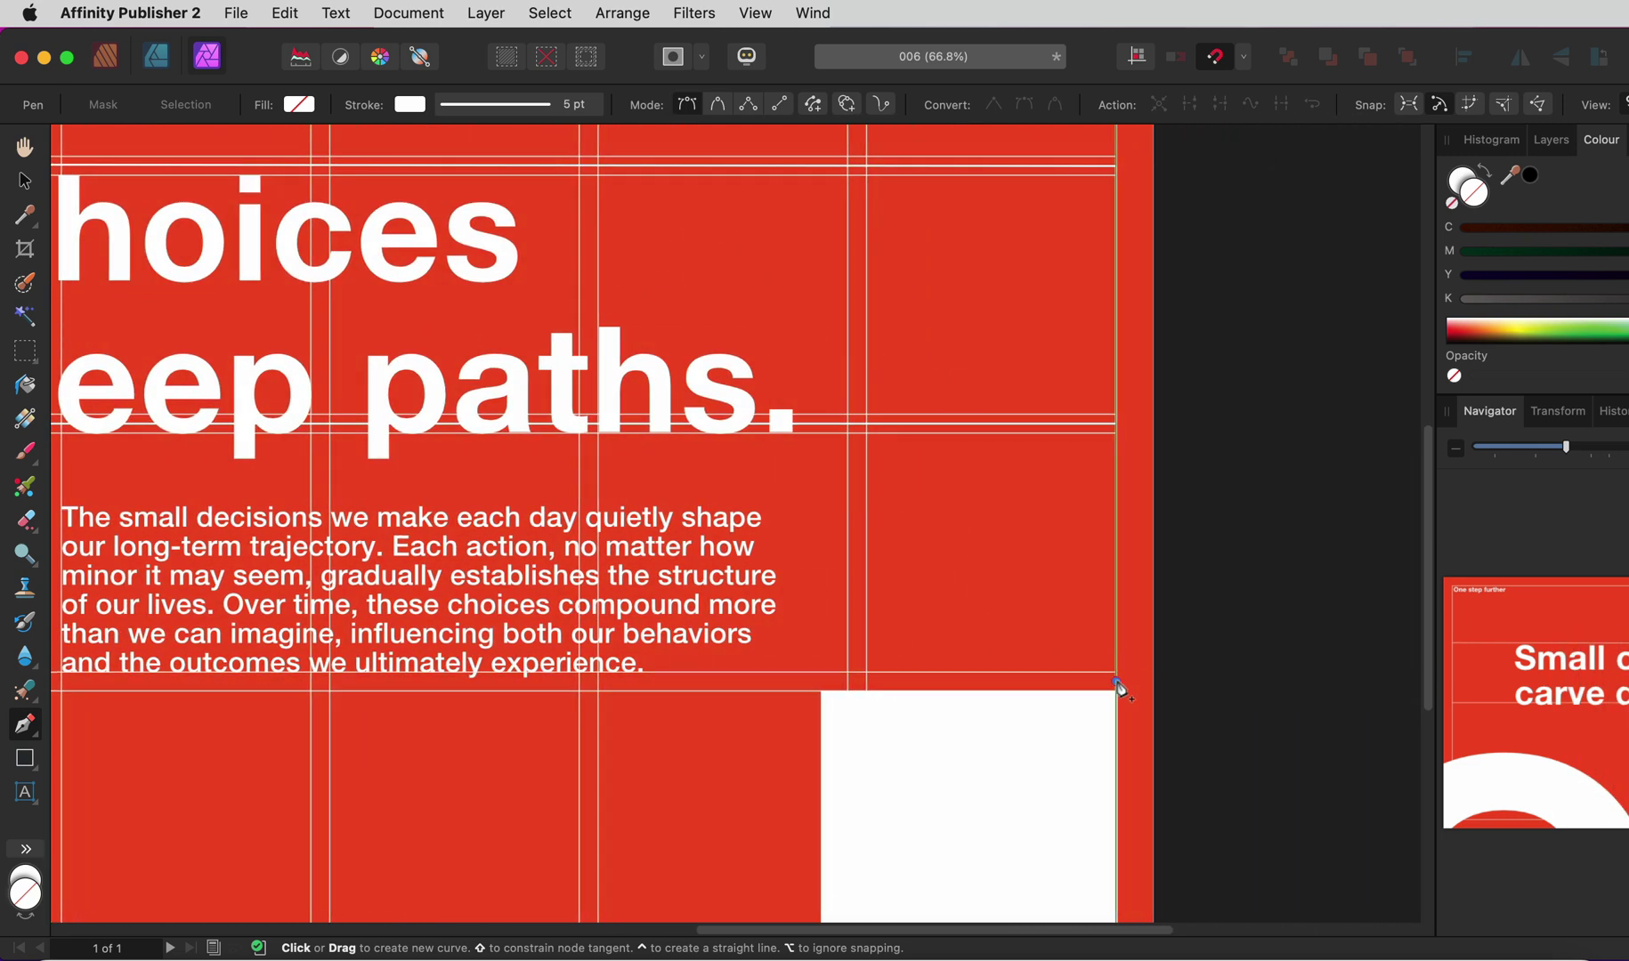
click(1117, 682)
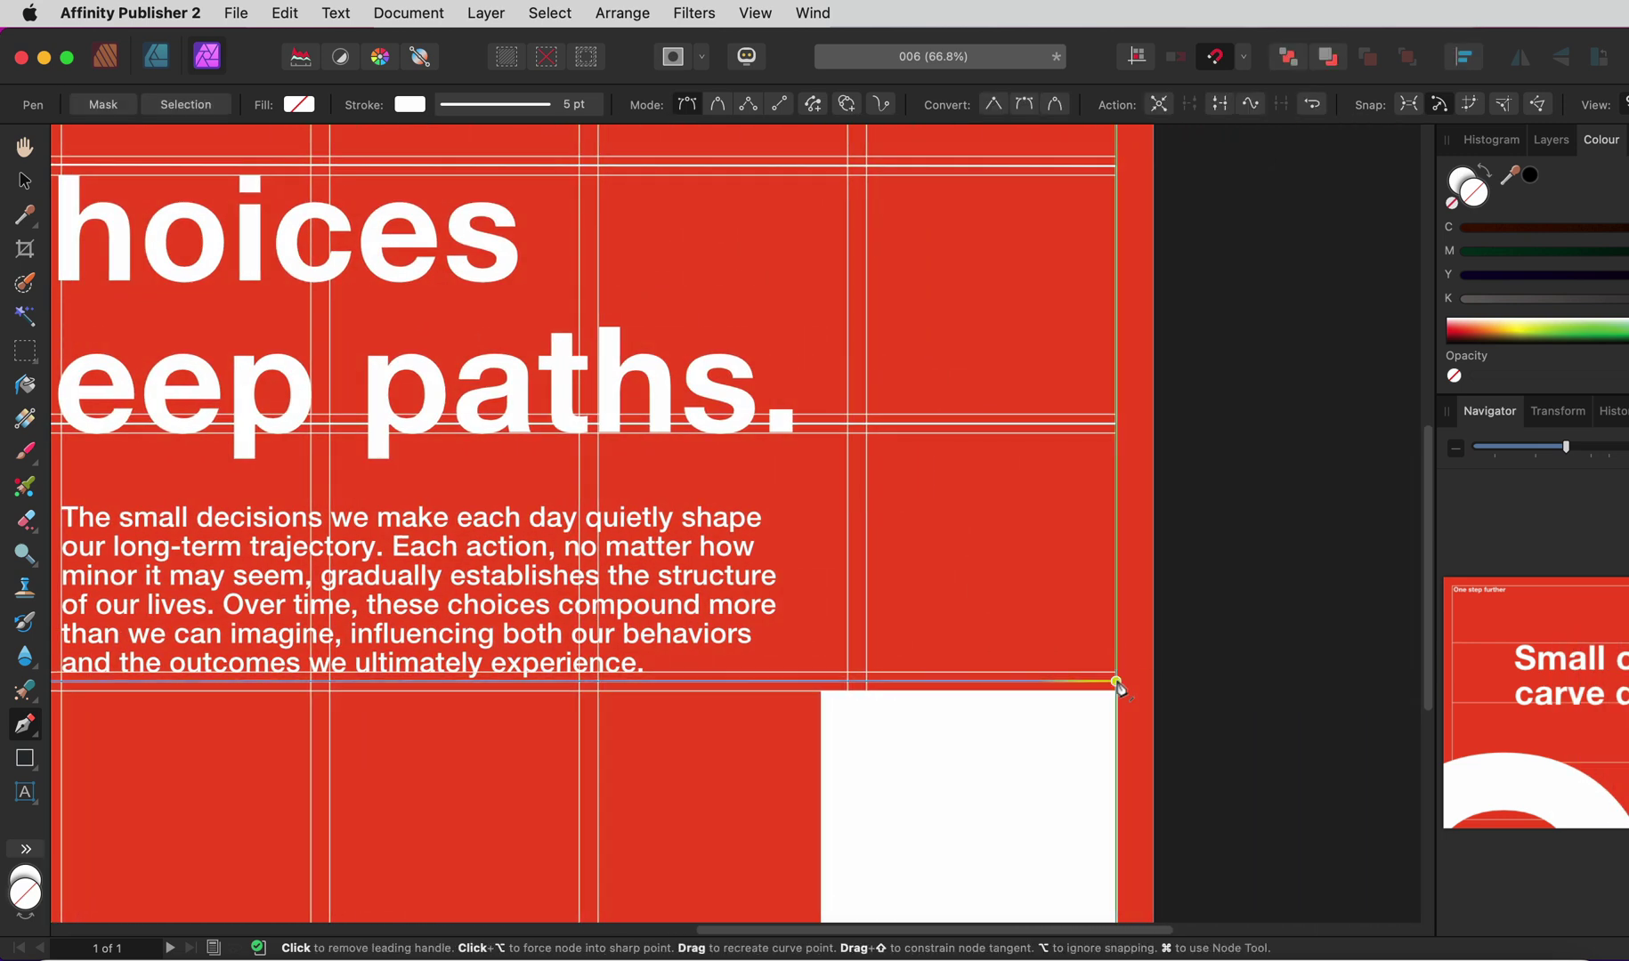
click(25, 183)
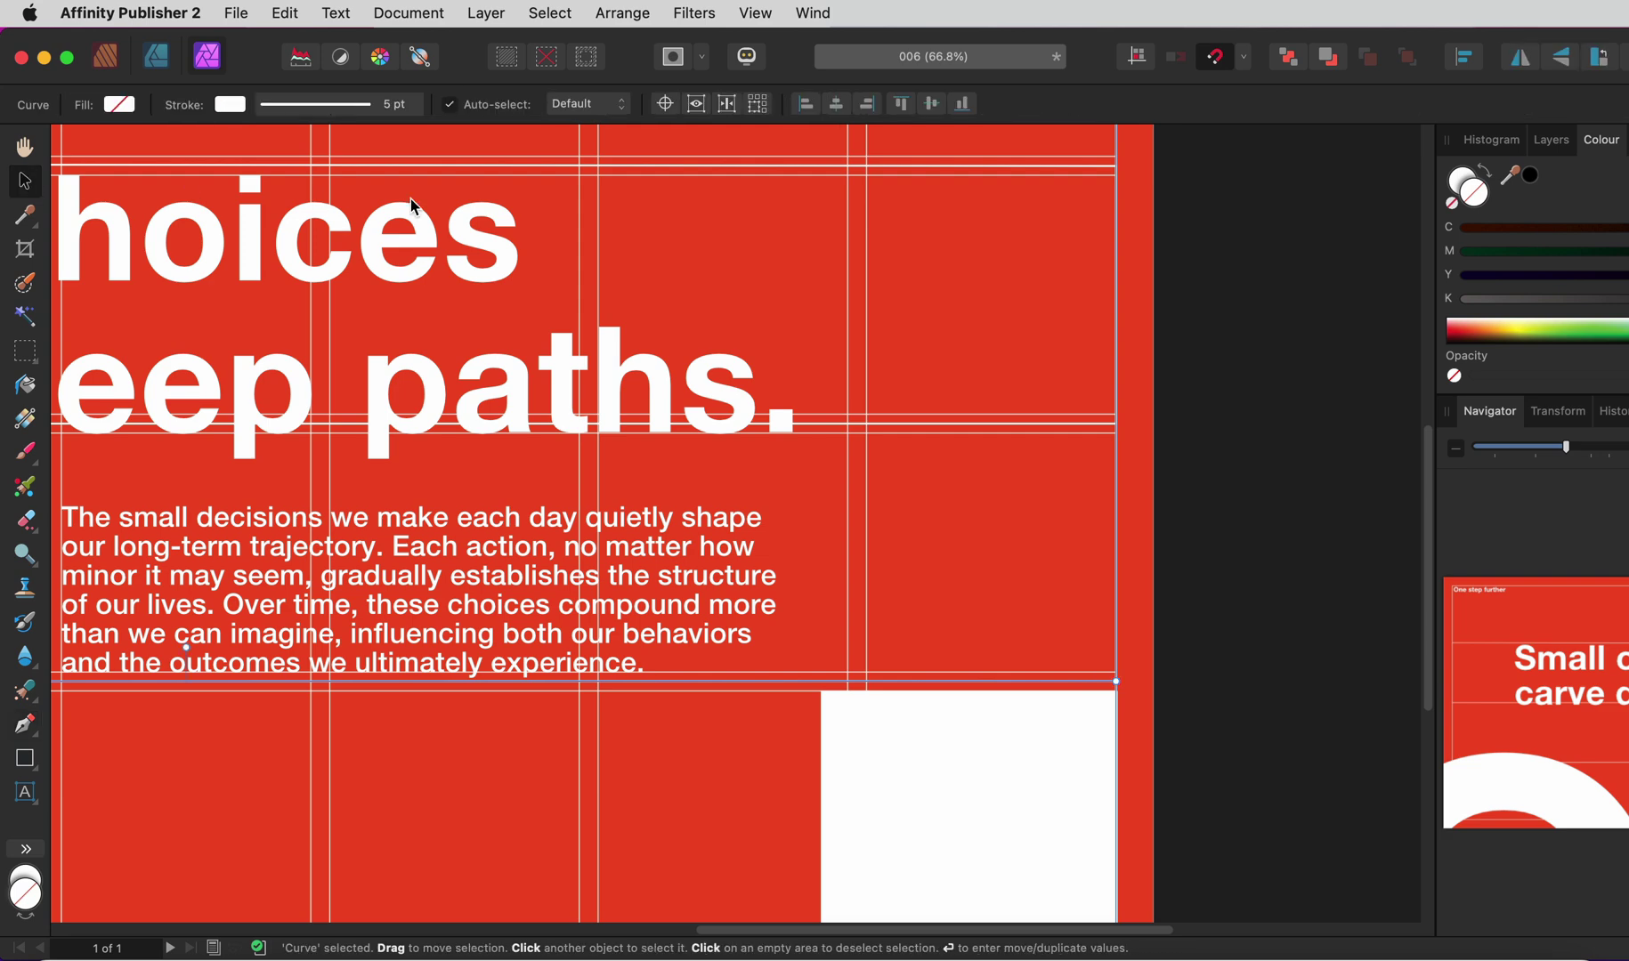
Back in the Publisher persona, nudge the headline up one step.
click(106, 57)
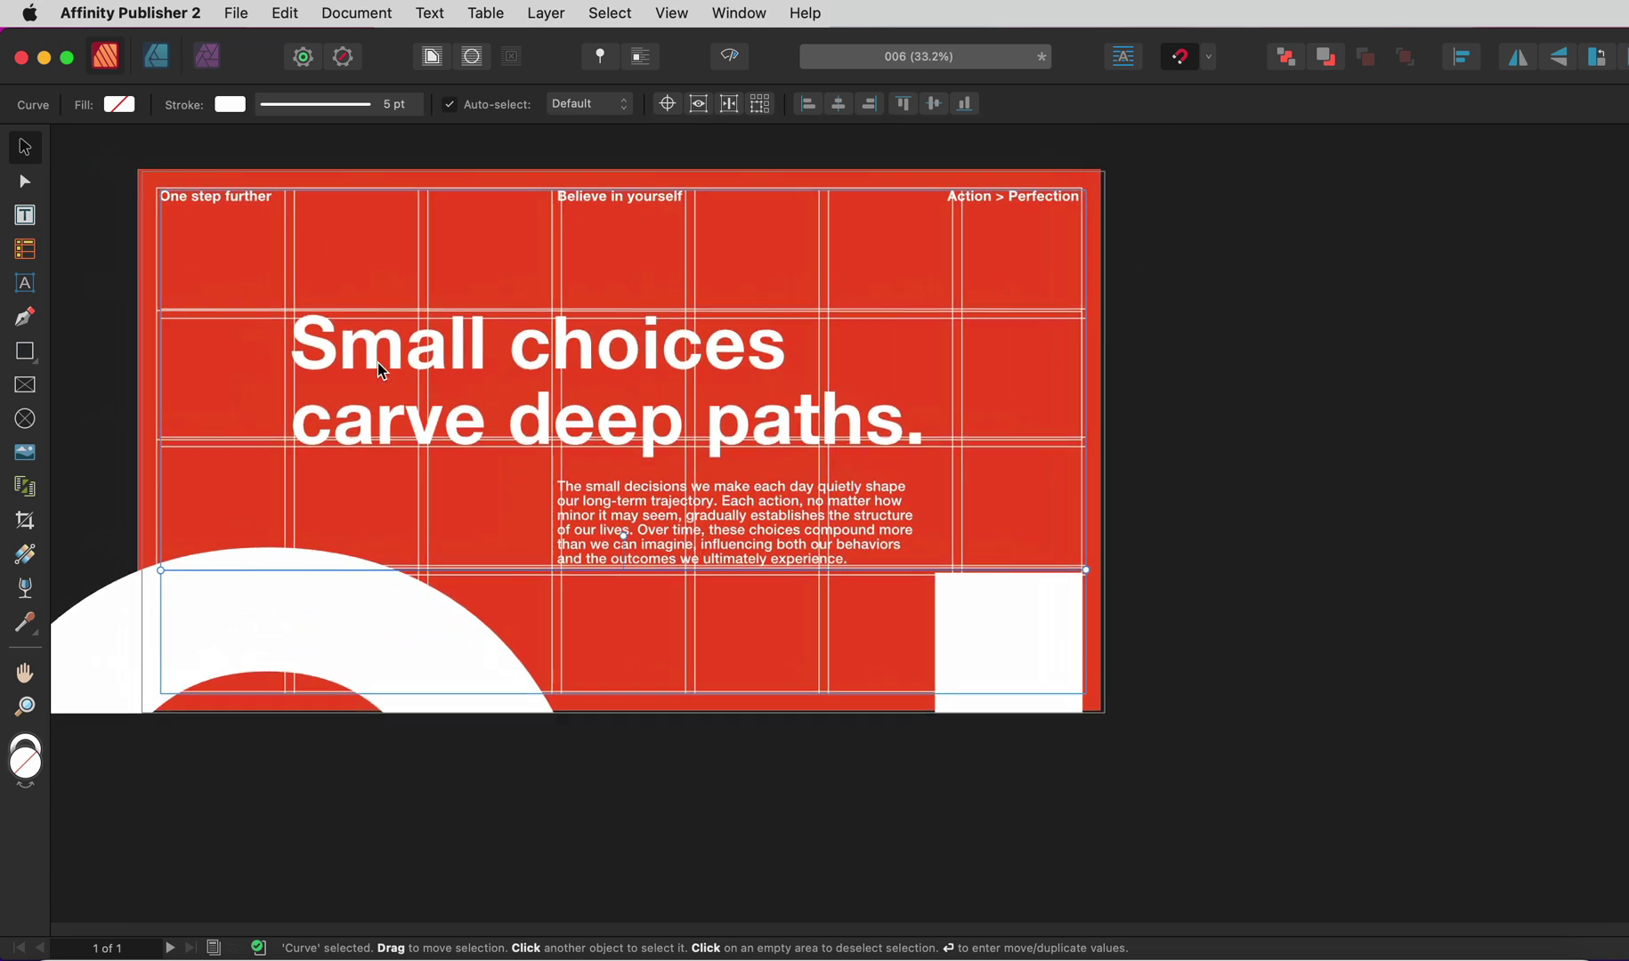
click(730, 57)
click(1282, 556)
click(856, 483)
key(Up)
key(Up)
key(Up)
key(Up)
key(Up)
key(Up)
key(Up)
click(1439, 595)
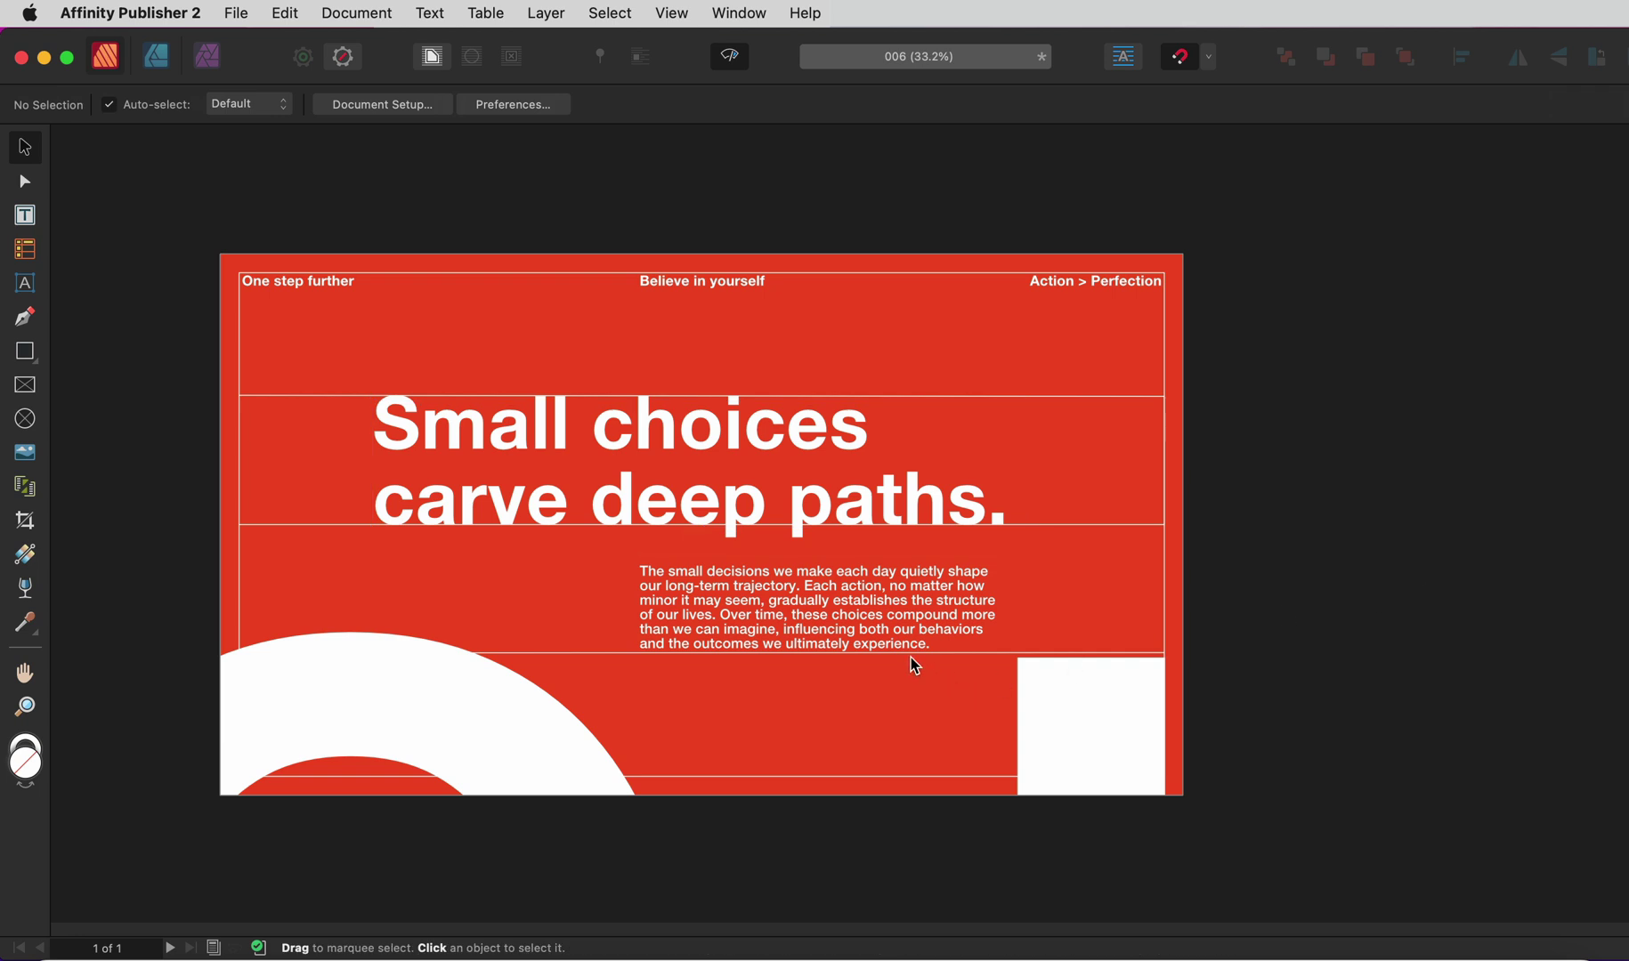
Nudge the body copy frame down two steps.
click(887, 635)
key(Down)
key(Down)
key(Down)
key(Down)
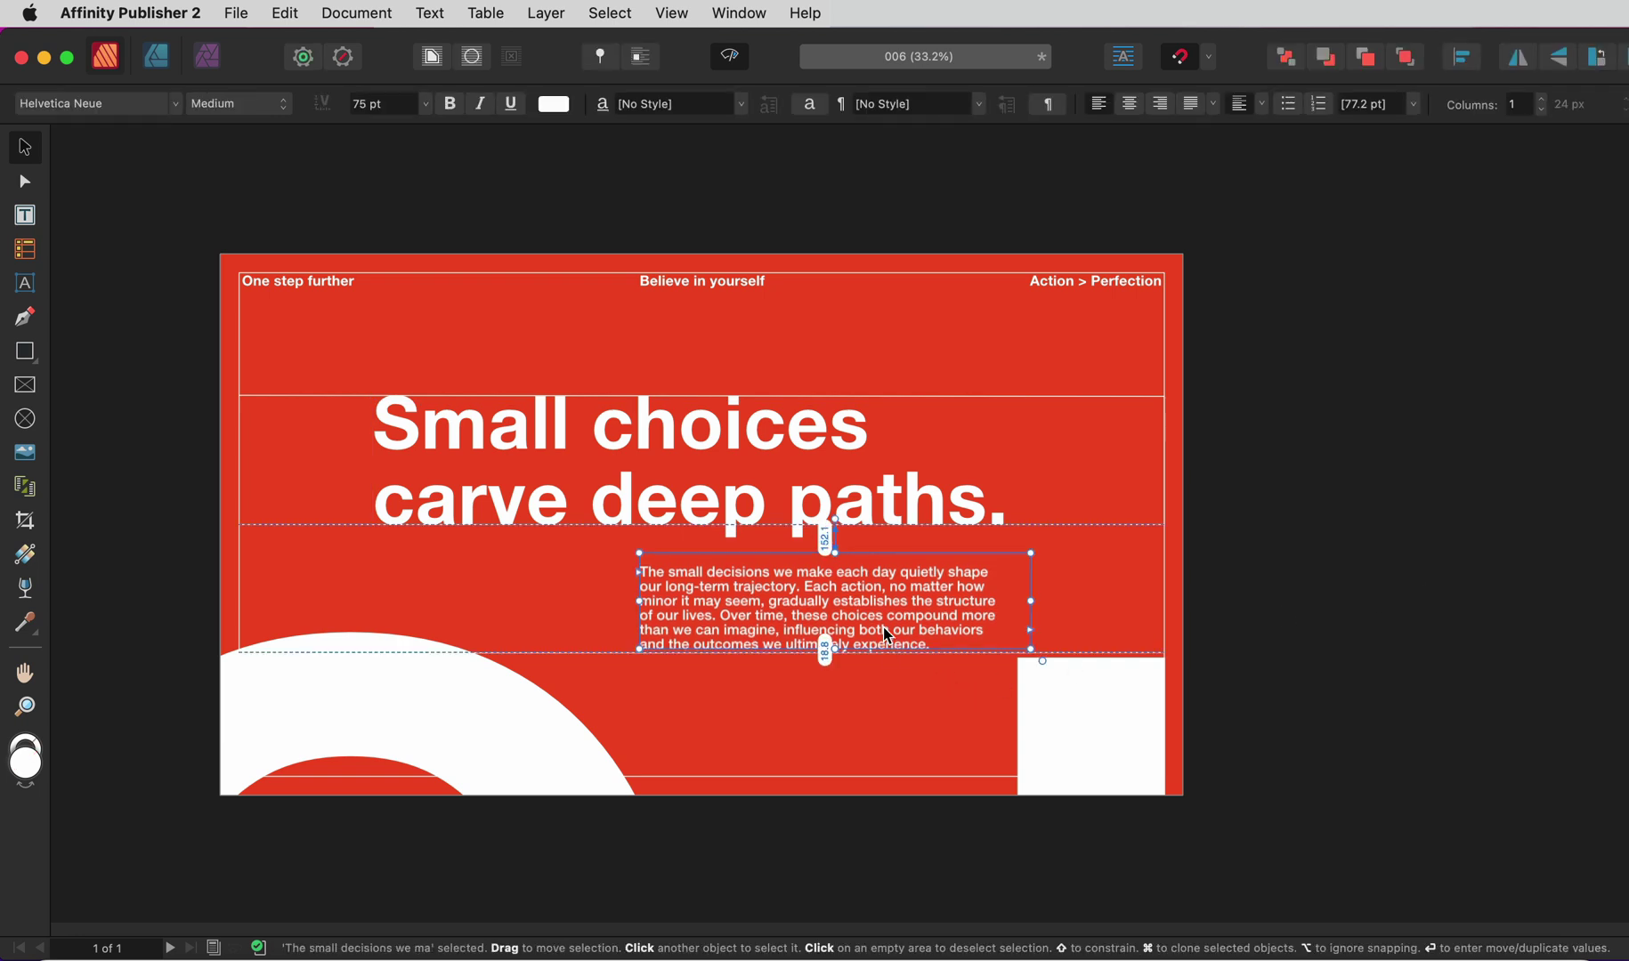
key(Down)
key(Down)
key(Down)
key(Down)
key(Down)
key(Down)
key(Down)
key(Down)
key(Down)
key(Down)
key(Down)
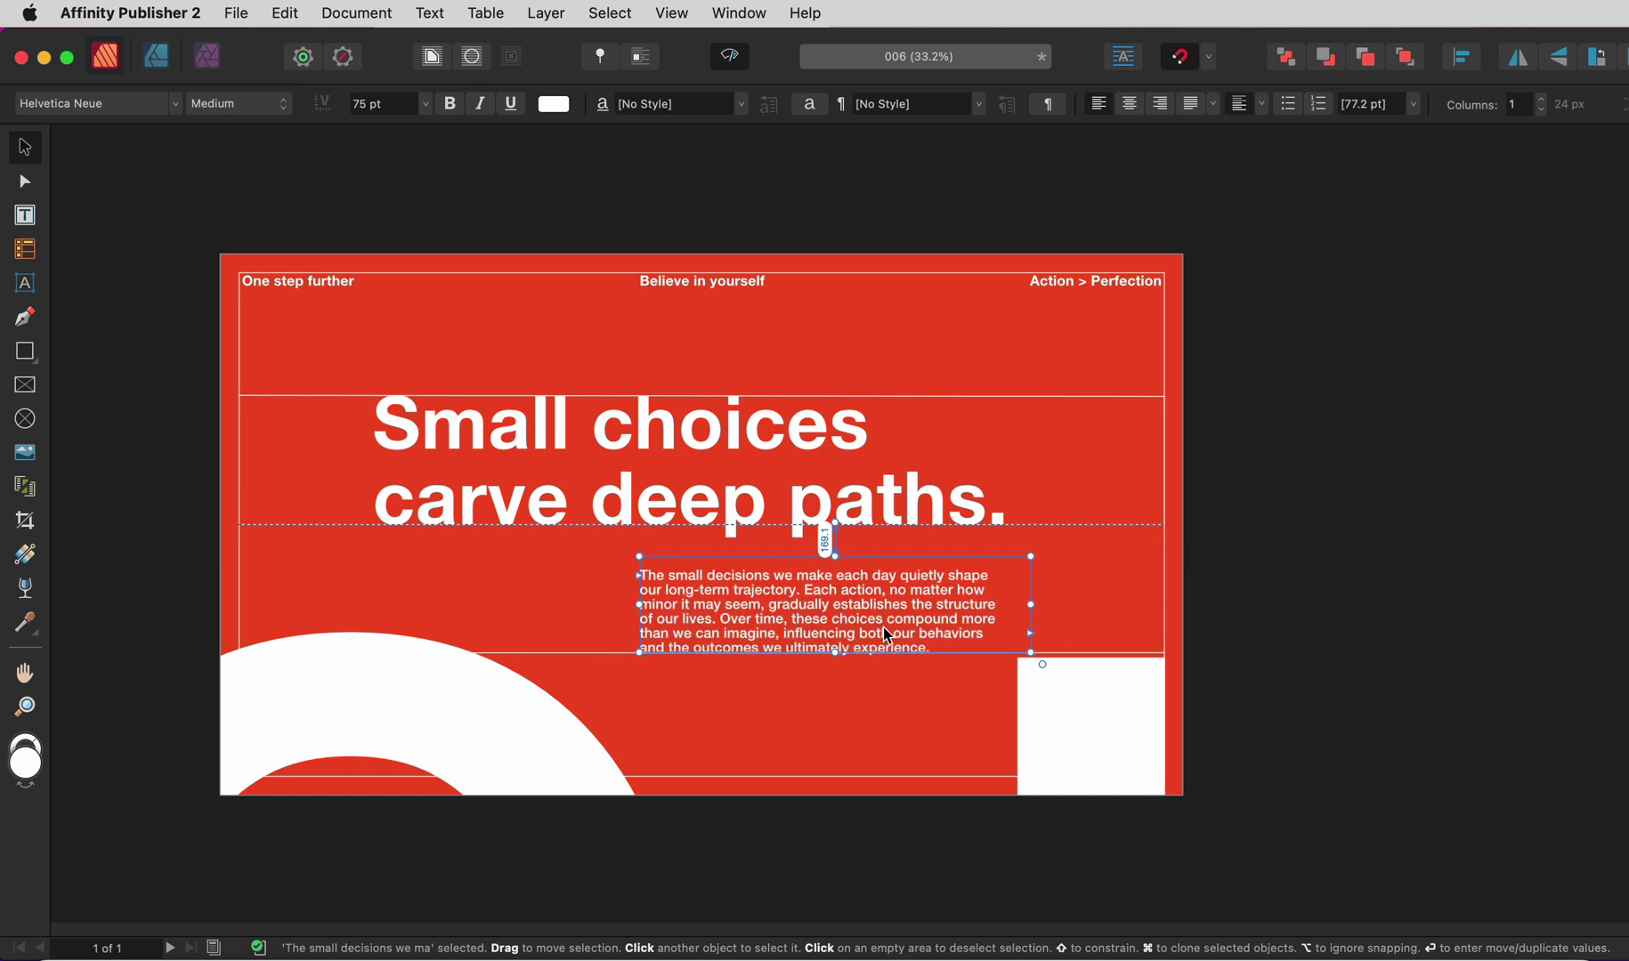
click(1330, 764)
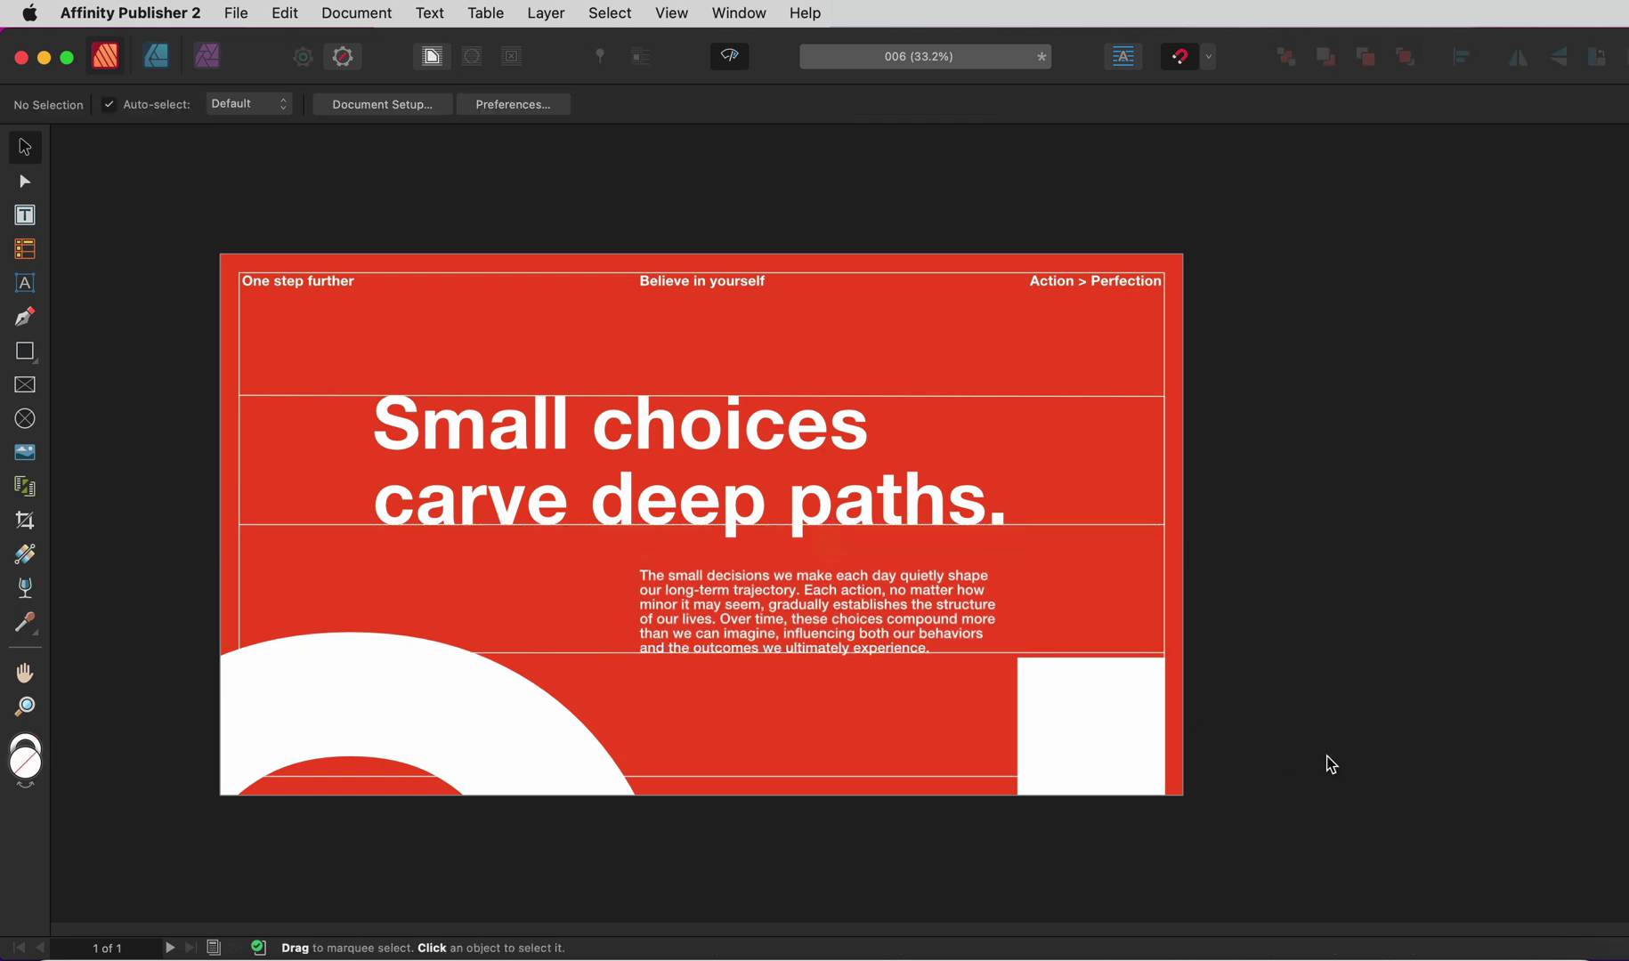